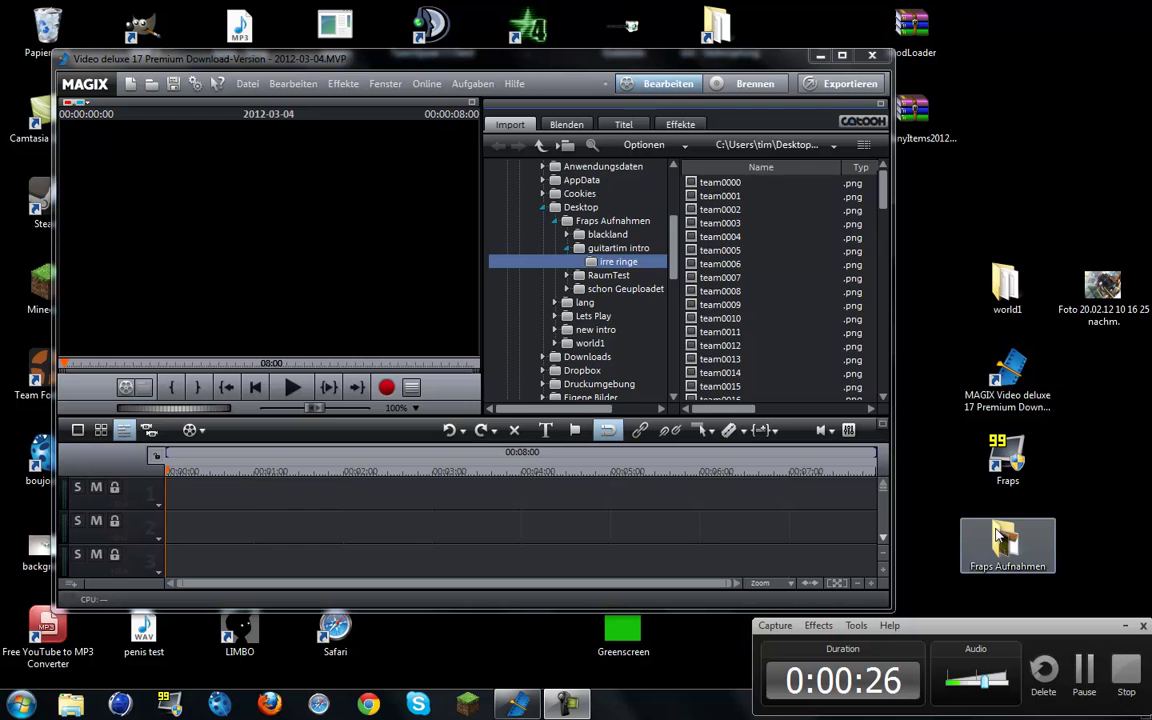
Open the Fraps Aufnahmen folder and look through the recordings in its blackland subfolder.
double_click(997, 537)
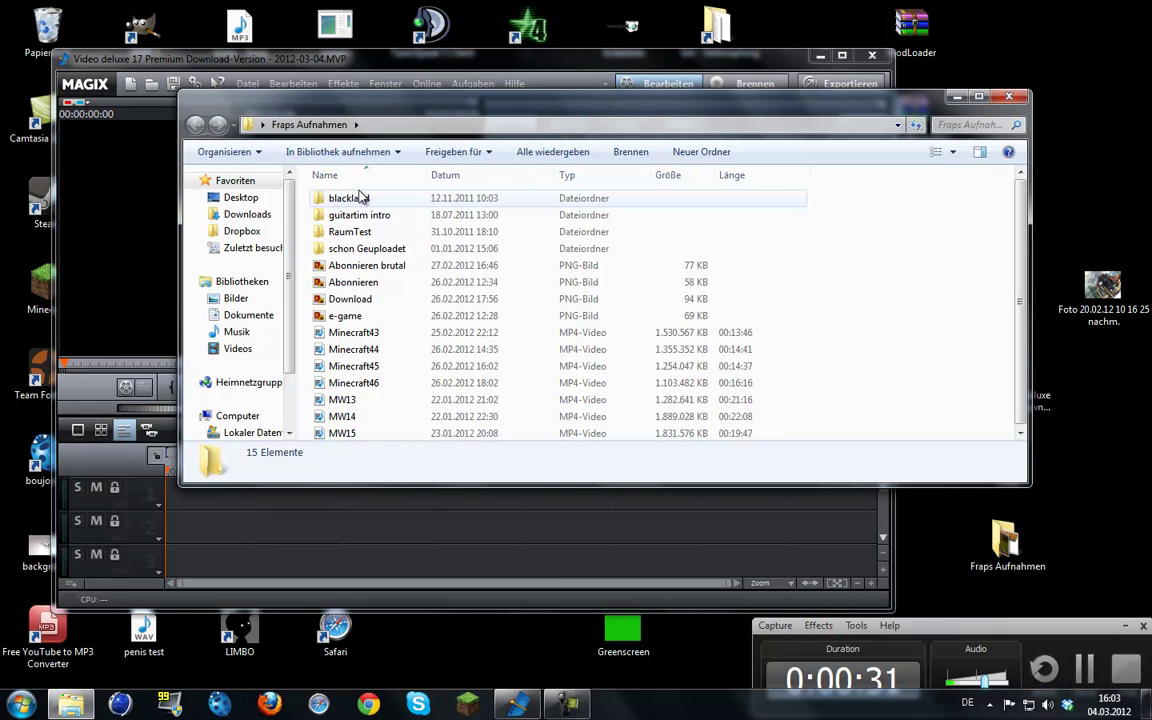
left_click_drag(398, 102, 343, 171)
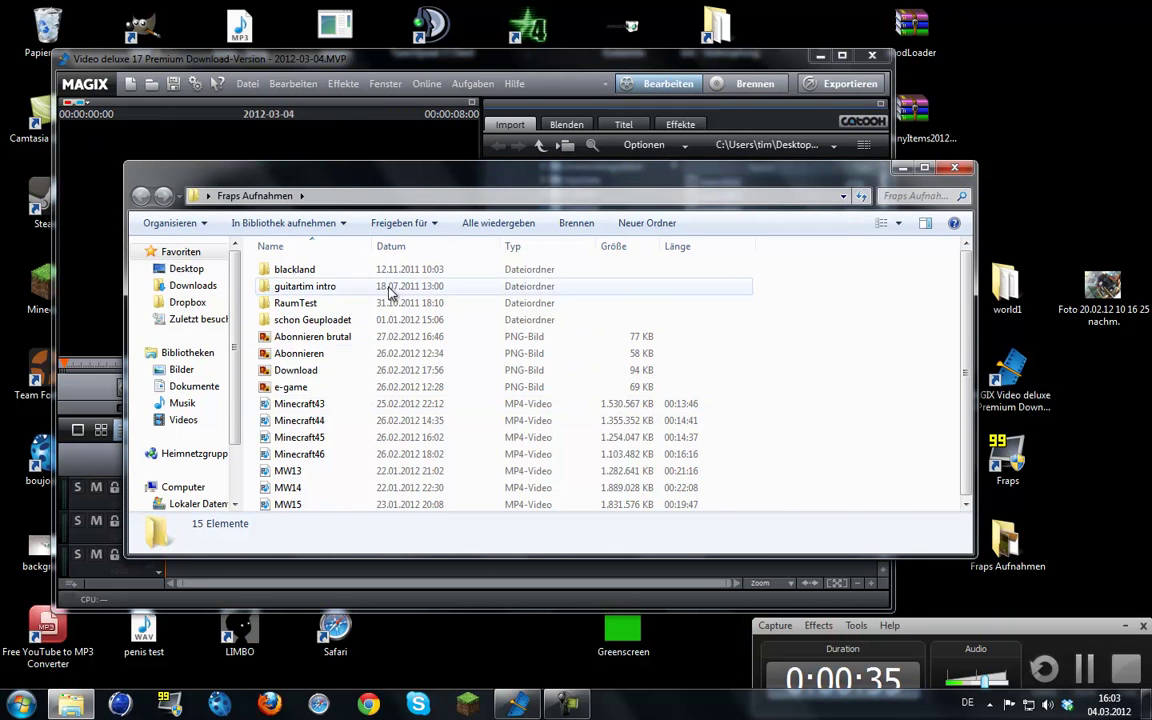
left_click(335, 270)
double_click(335, 270)
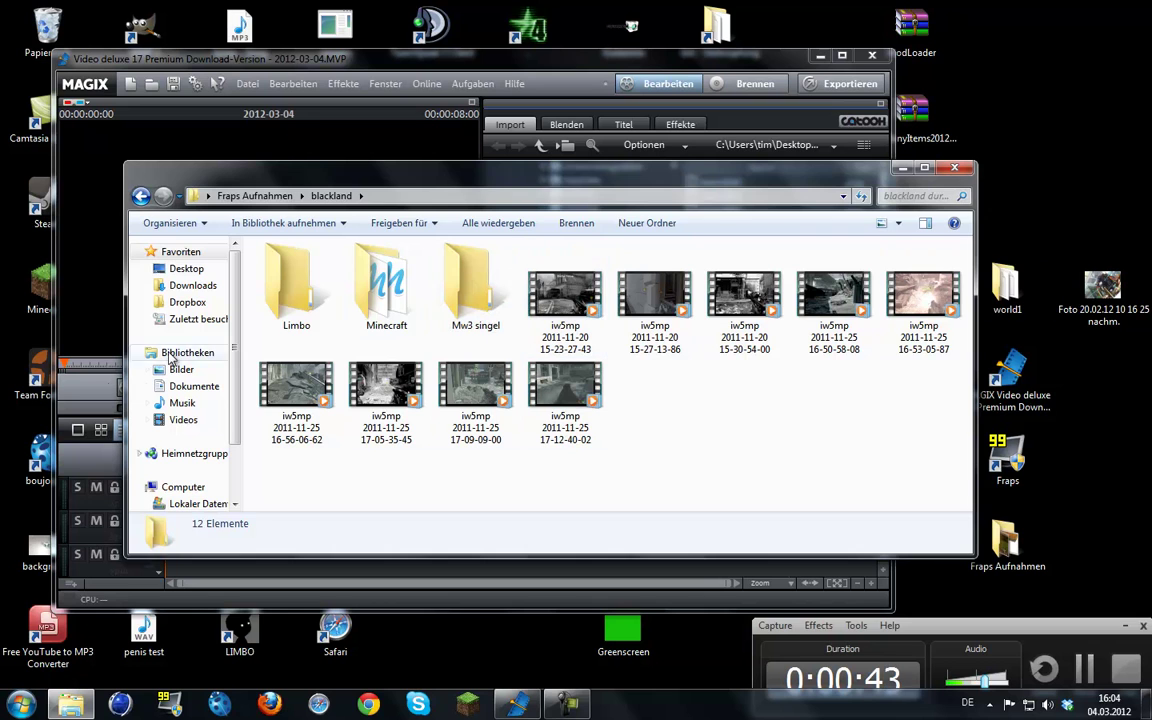
left_click(288, 285)
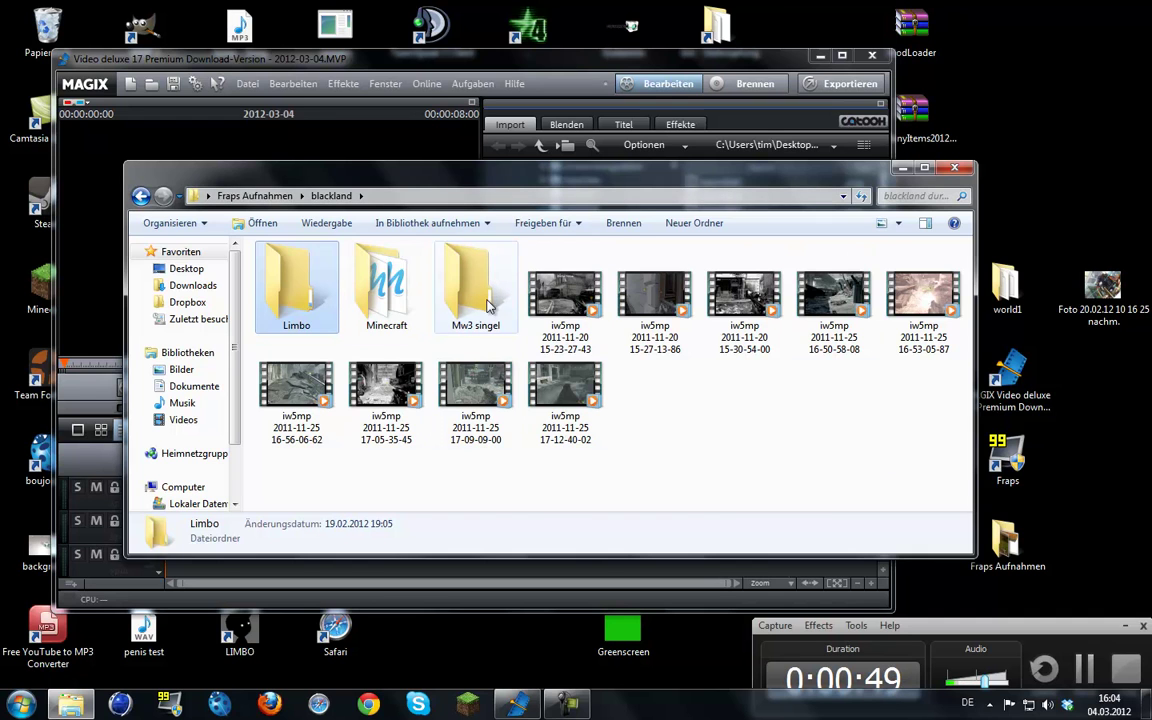
left_click(563, 312)
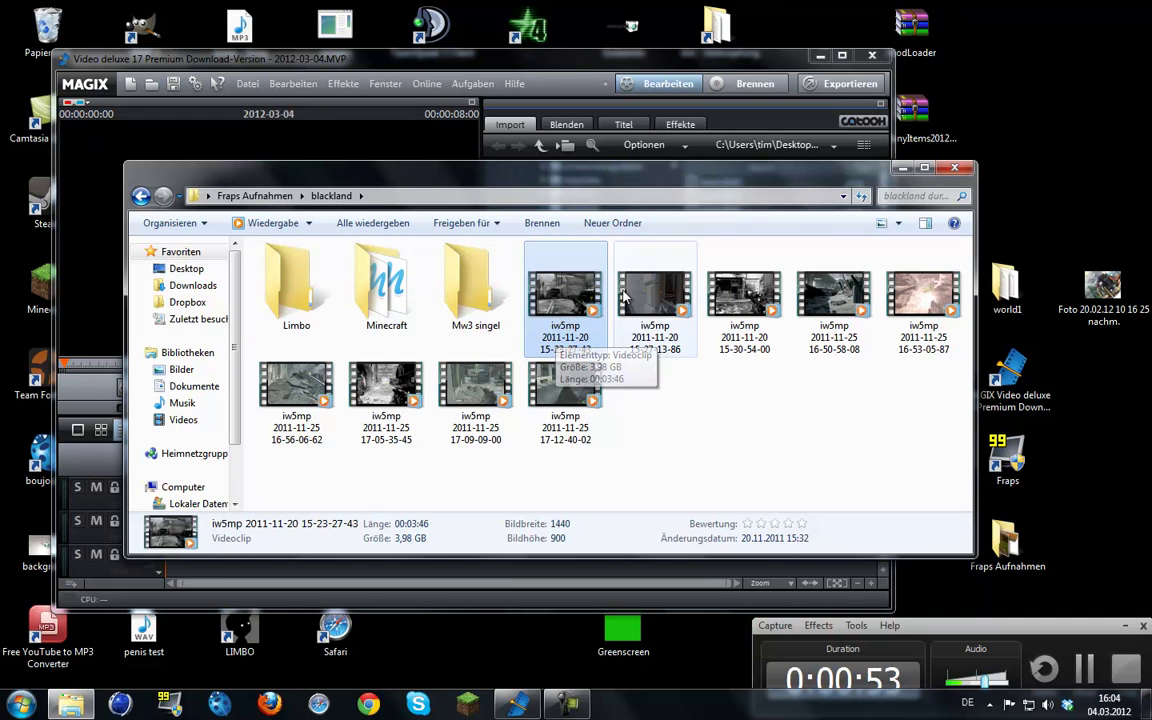
key("Right")
key("Right")
key("Right")
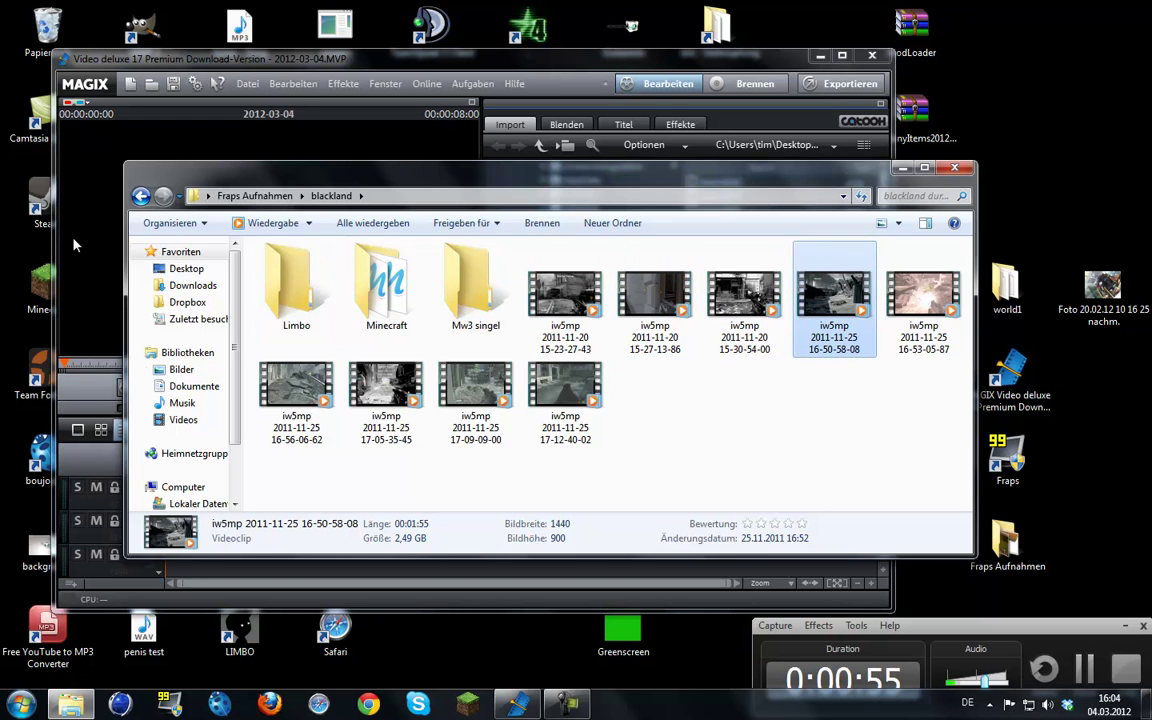
Return to the Fraps Aufnahmen folder and check its guitartim intro and RaumTest subfolders.
left_click(141, 196)
key("Down")
key("Return")
key("BackSpace")
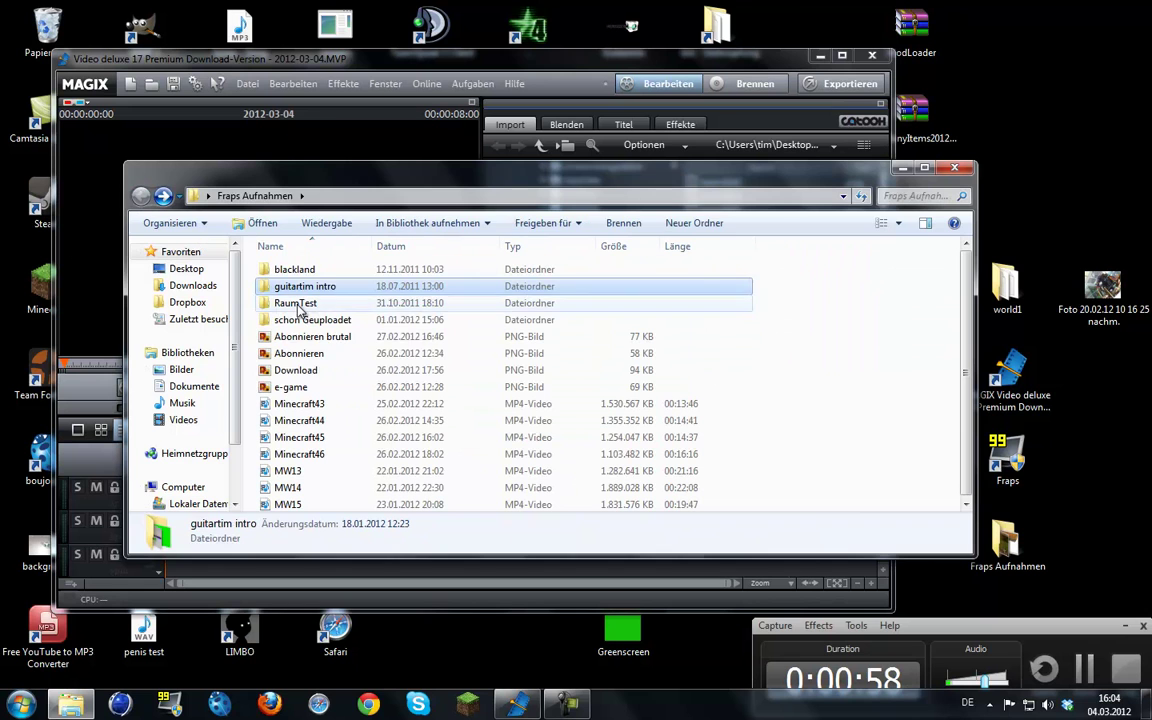
left_click(300, 308)
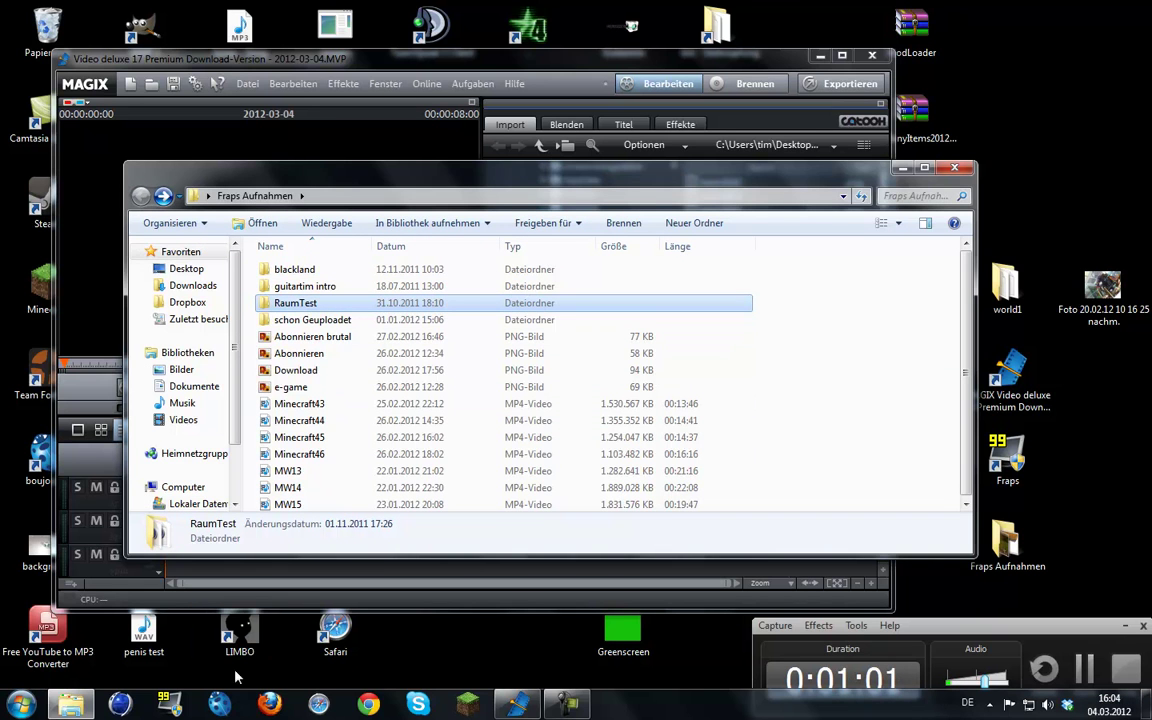
Look into the schon Geuploadet folder, and move the Minecraft43 video from Fraps Aufnahmen into it.
double_click(312, 320)
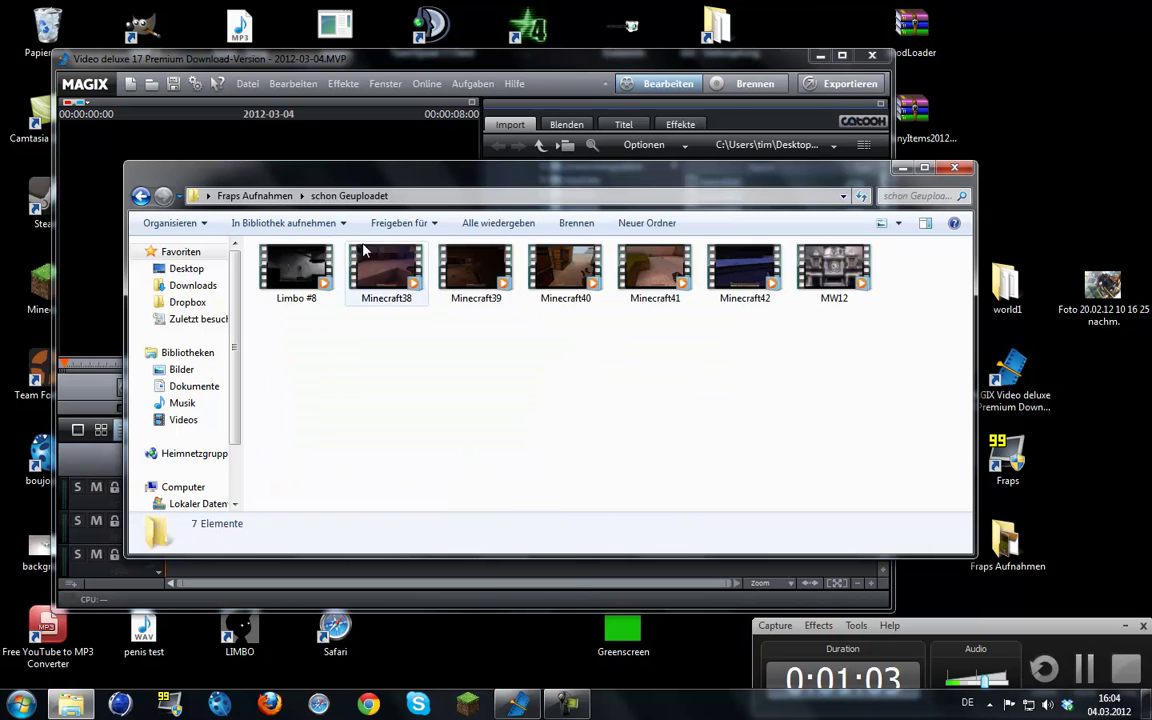
left_click(140, 195)
left_click_drag(303, 404, 308, 322)
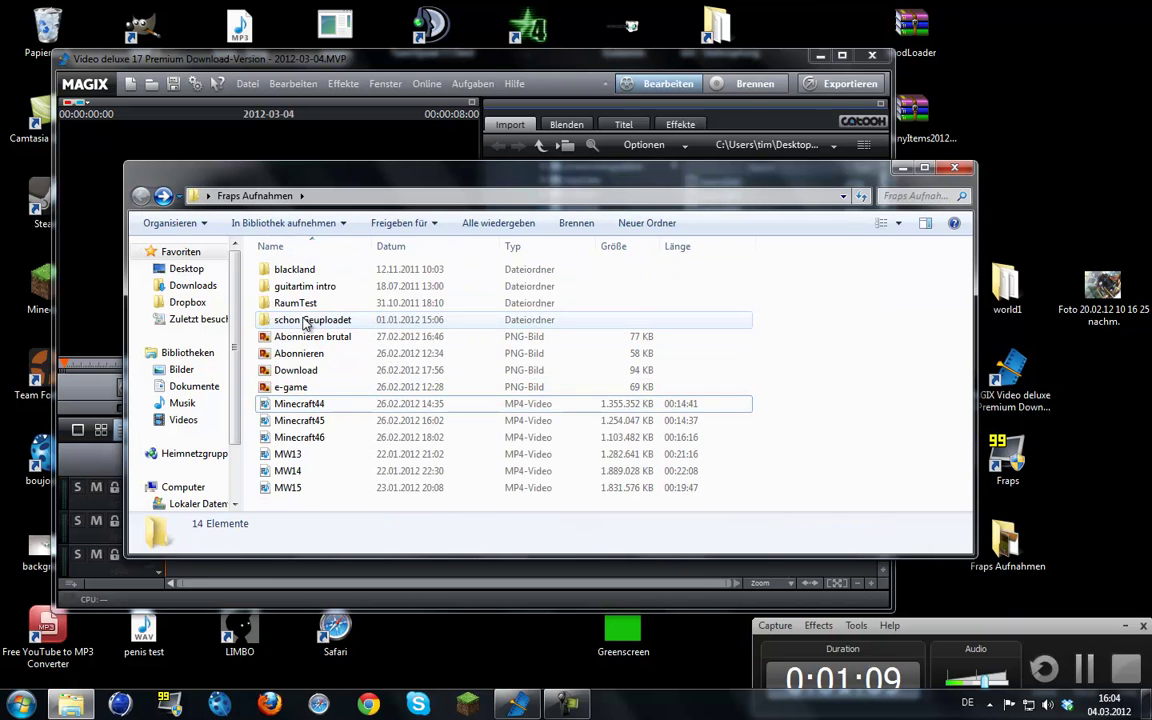
Look over the remaining MP4 videos and the four PNG images in the Fraps Aufnahmen folder.
left_click(318, 404)
left_click_drag(296, 512, 262, 398)
left_click(388, 478)
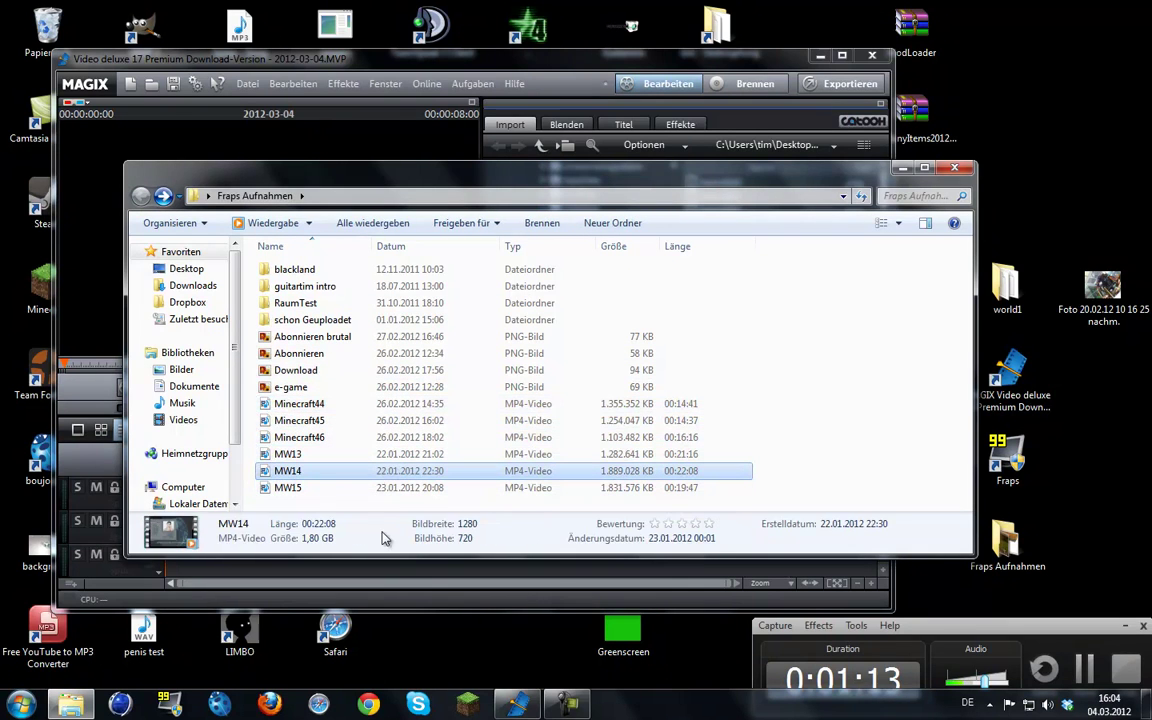
left_click(370, 512)
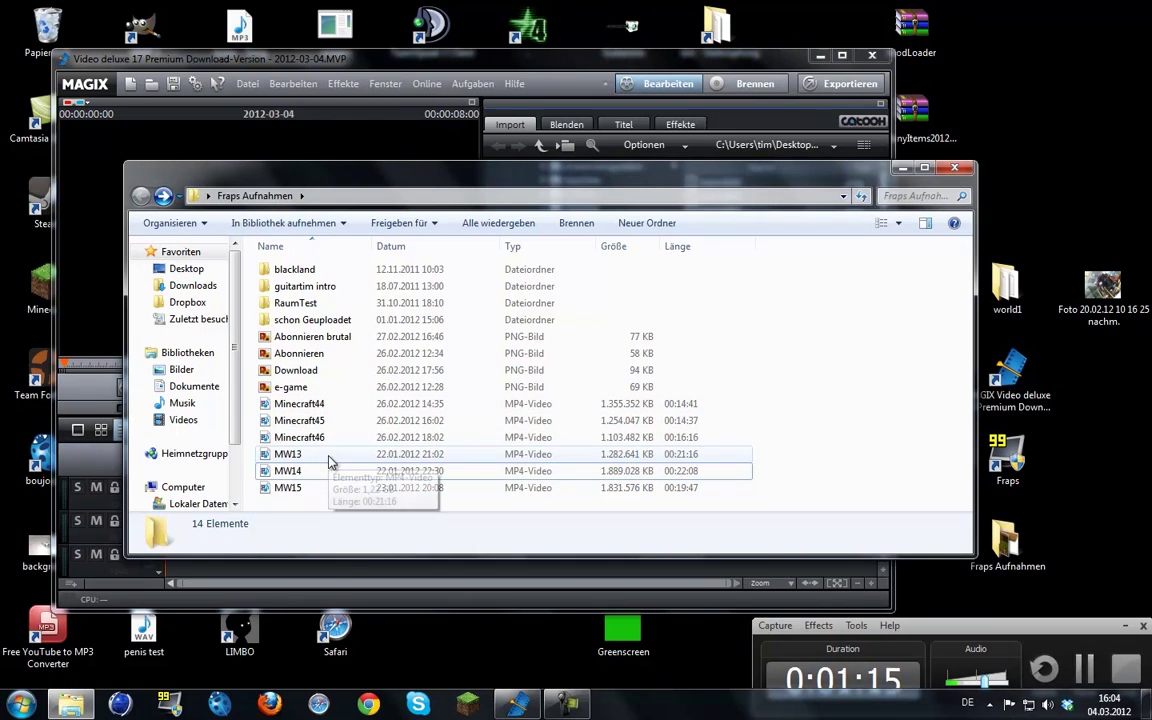
left_click_drag(244, 391, 293, 344)
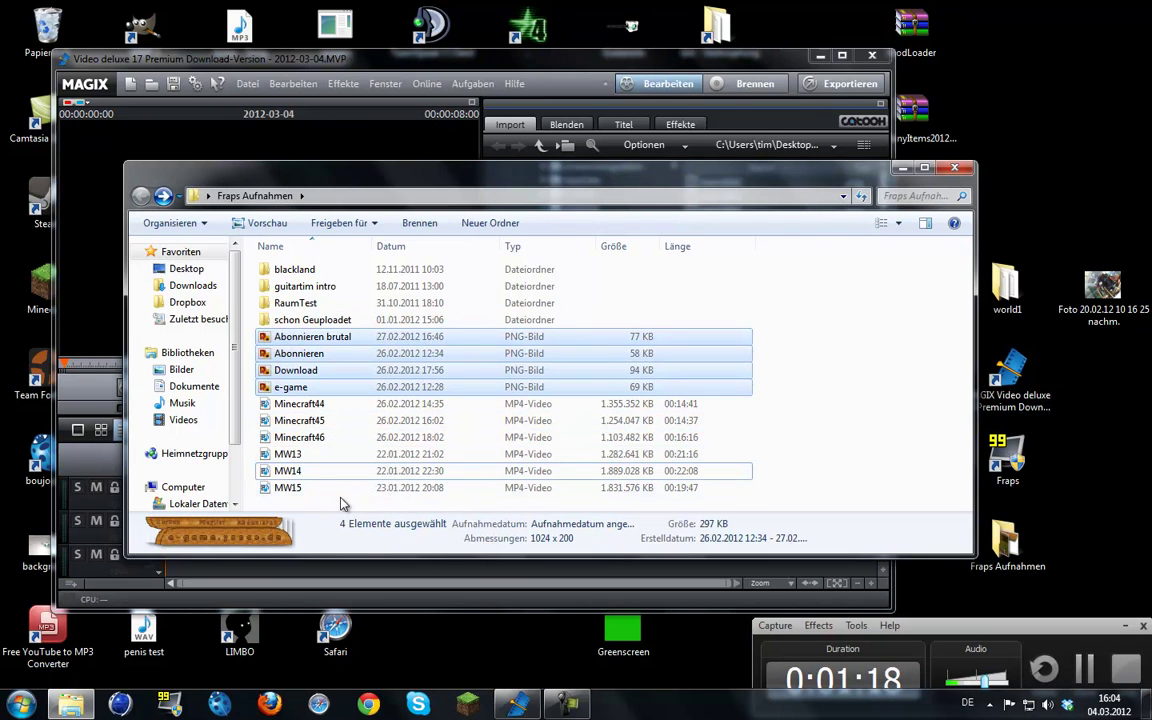
left_click(300, 506)
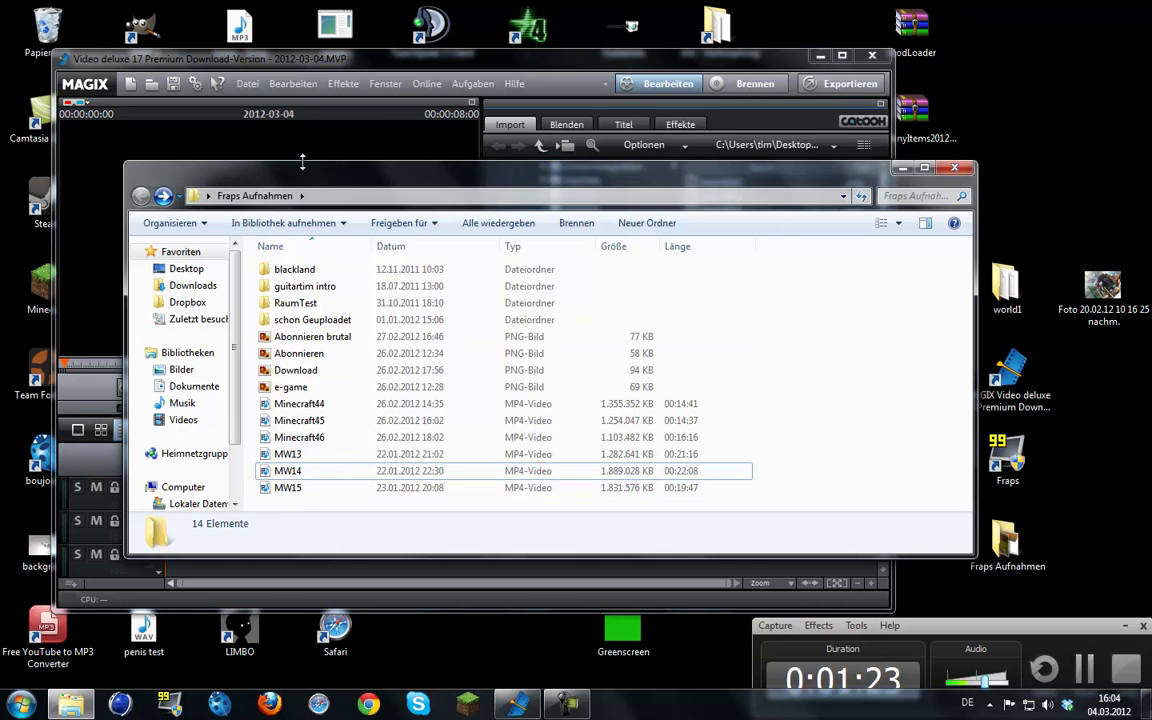
left_click_drag(376, 180, 581, 62)
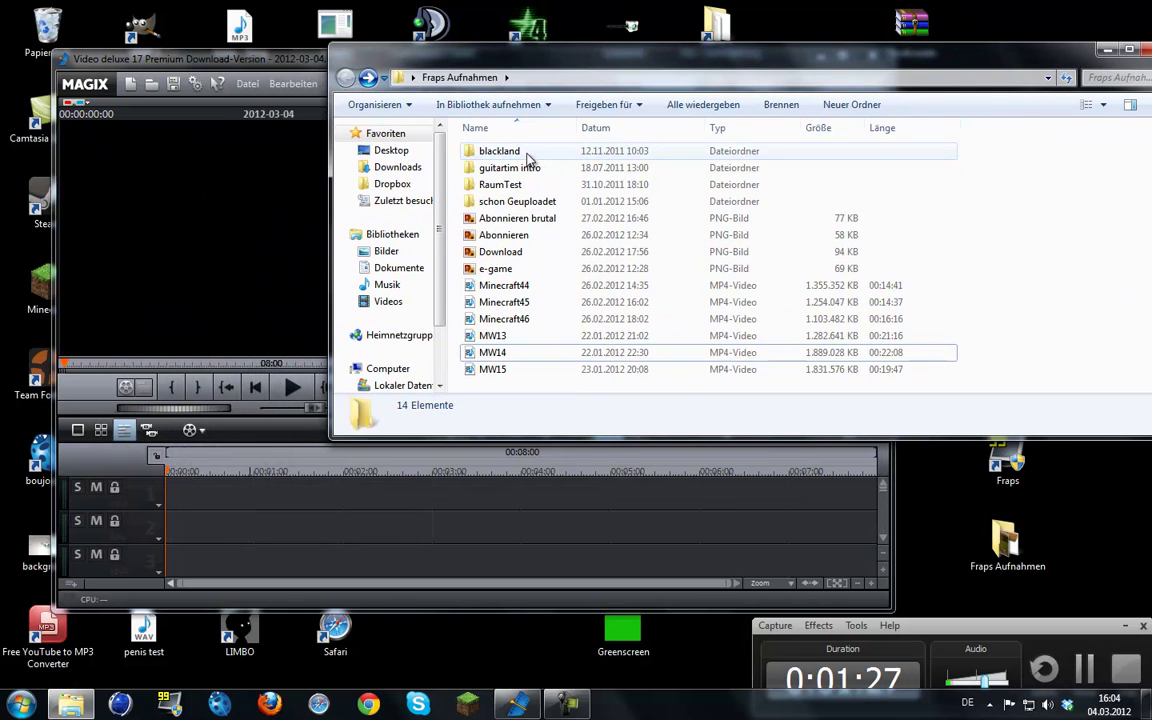
double_click(527, 158)
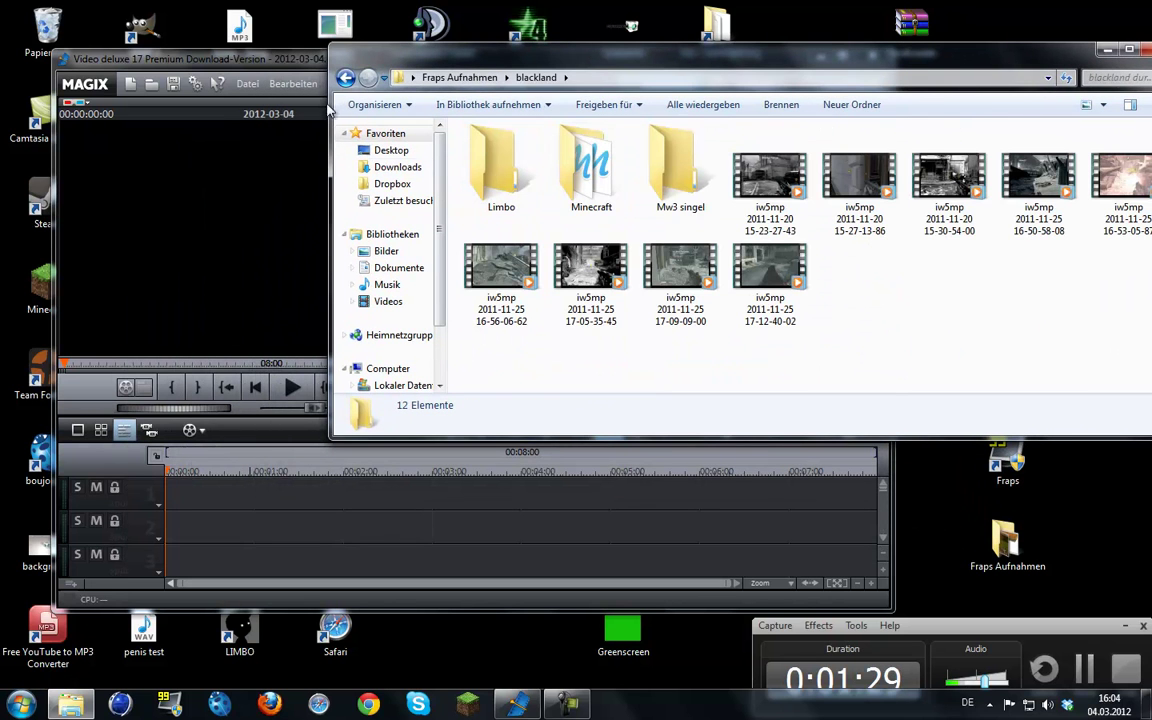
double_click(609, 180)
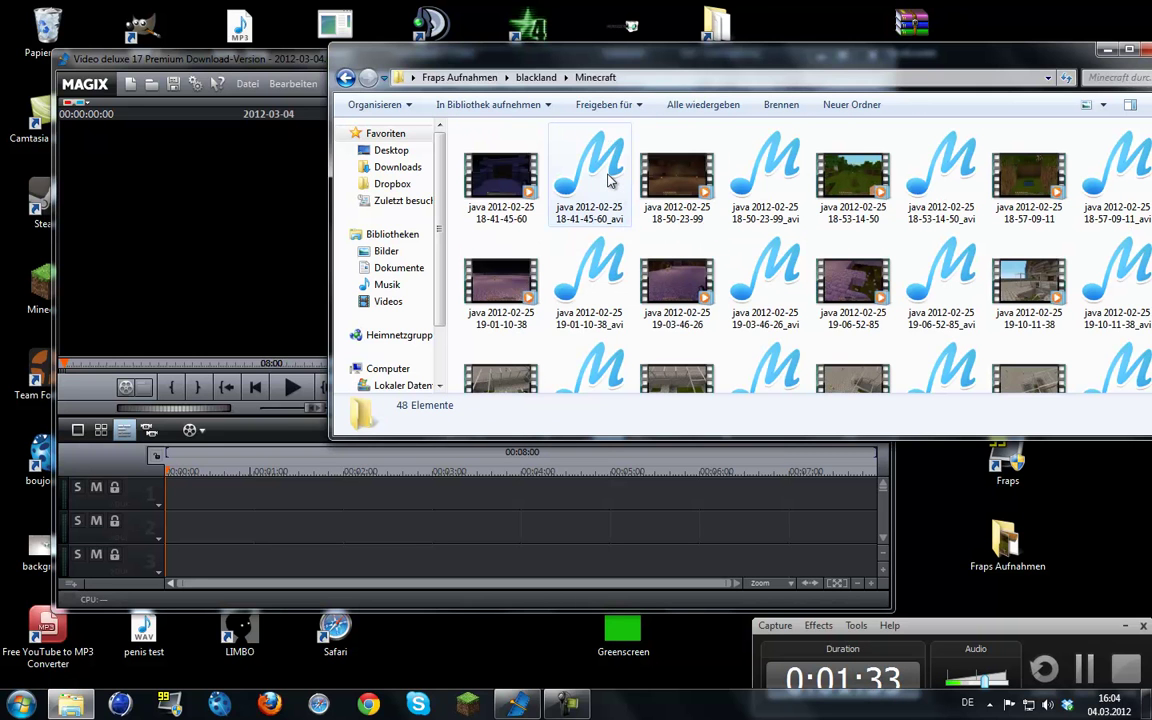
left_click_drag(500, 178, 181, 490)
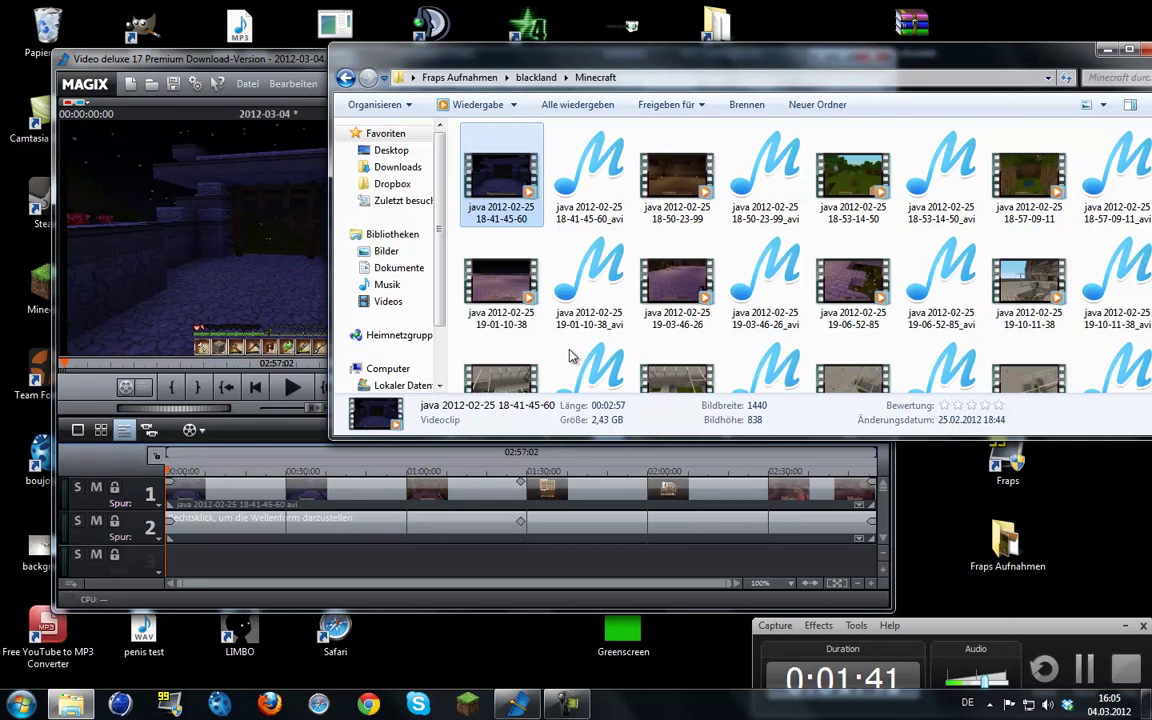
Select the five java video clips from 18-41-45-60 through 19-01-10-38 together, leaving out the audio files.
left_click(677, 175, "ctrl")
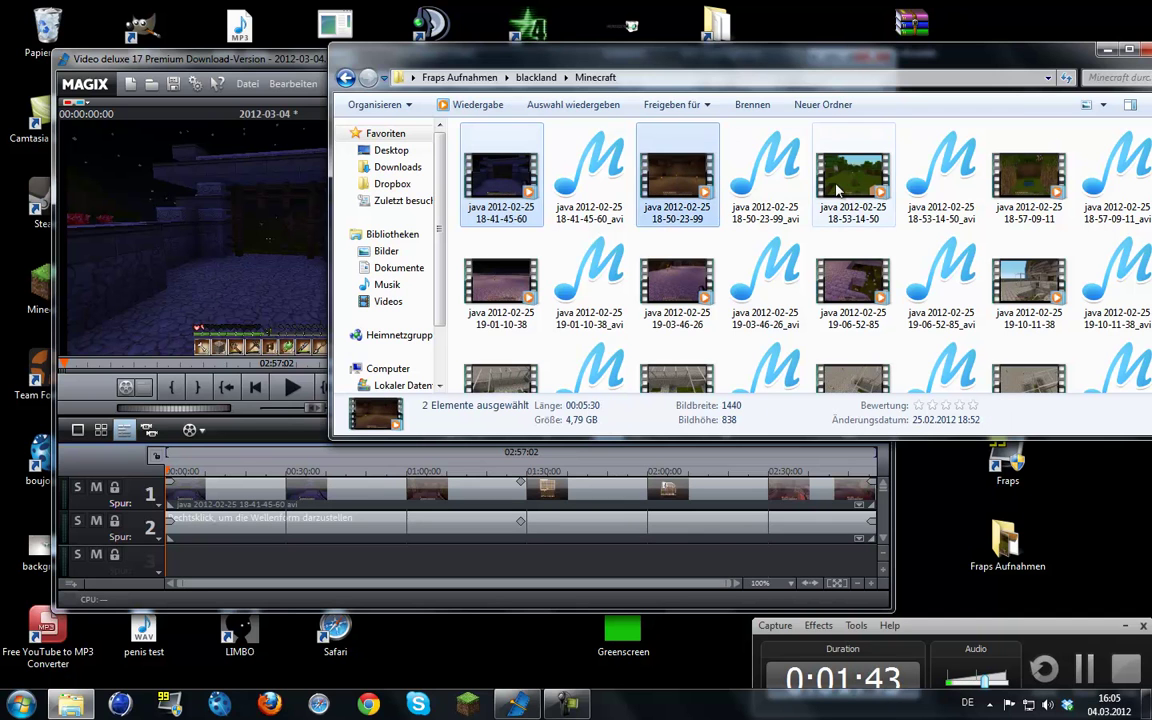
left_click(855, 175, "ctrl")
left_click(1029, 175, "ctrl")
left_click(500, 280, "ctrl")
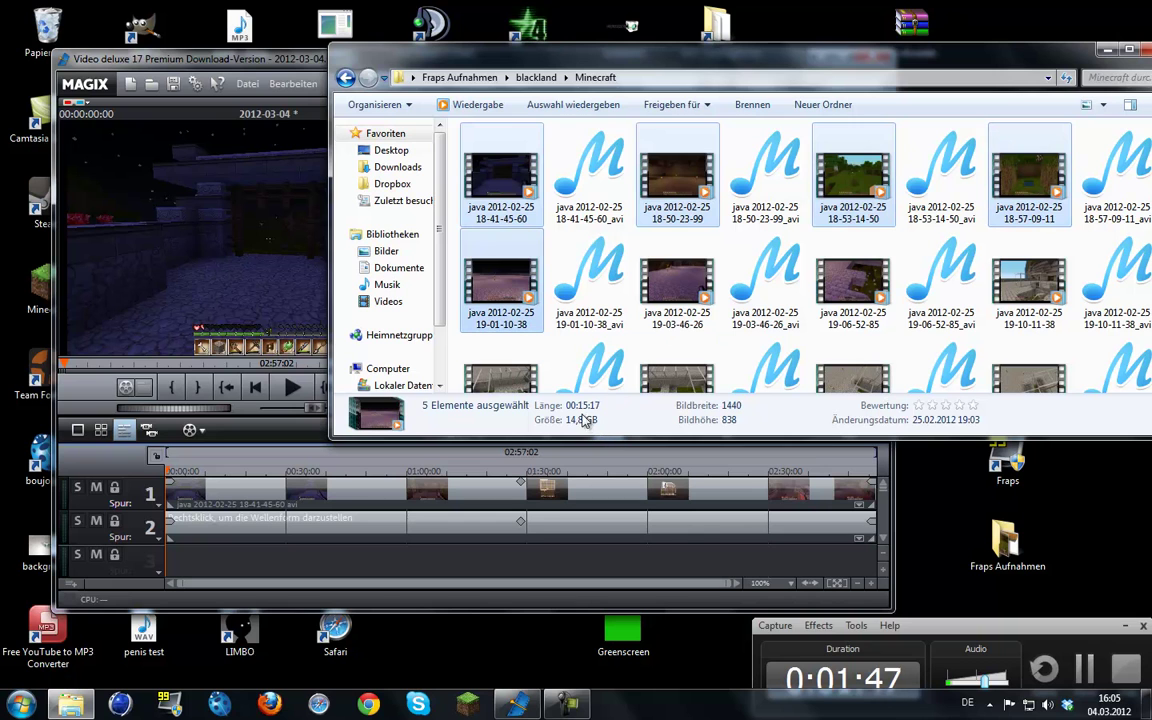
left_click_drag(500, 285, 503, 175)
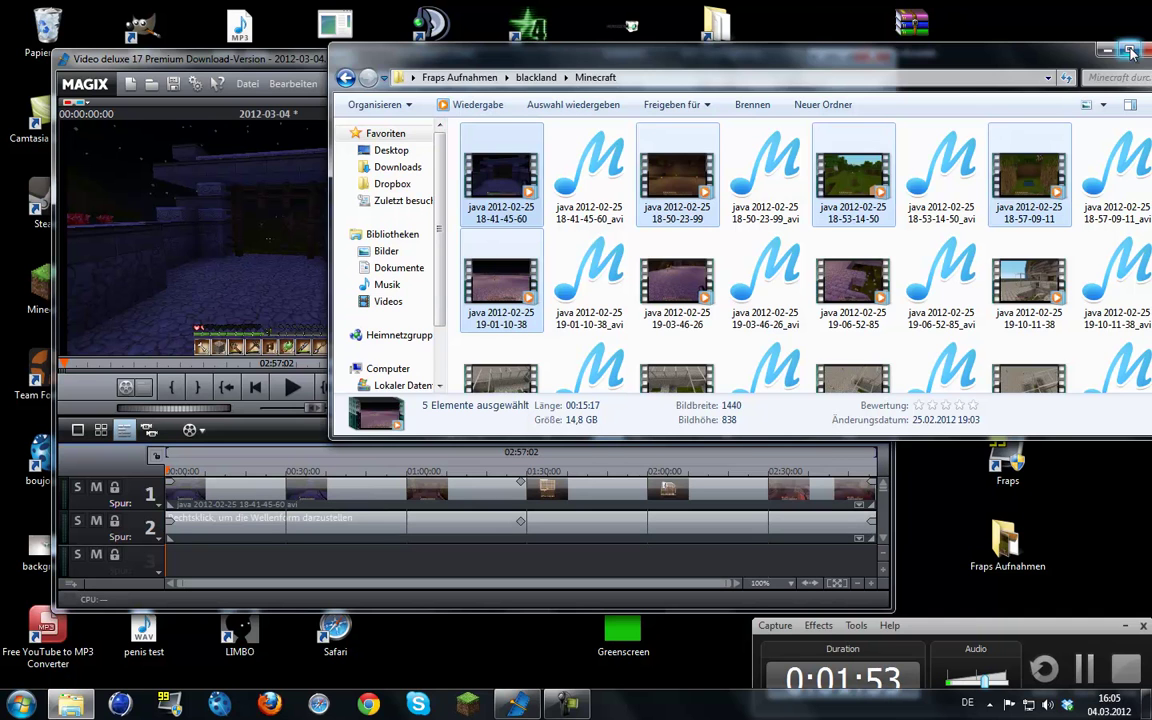
Switch to MAGIX Video deluxe and play the beginning of the inserted clip.
left_click(310, 300)
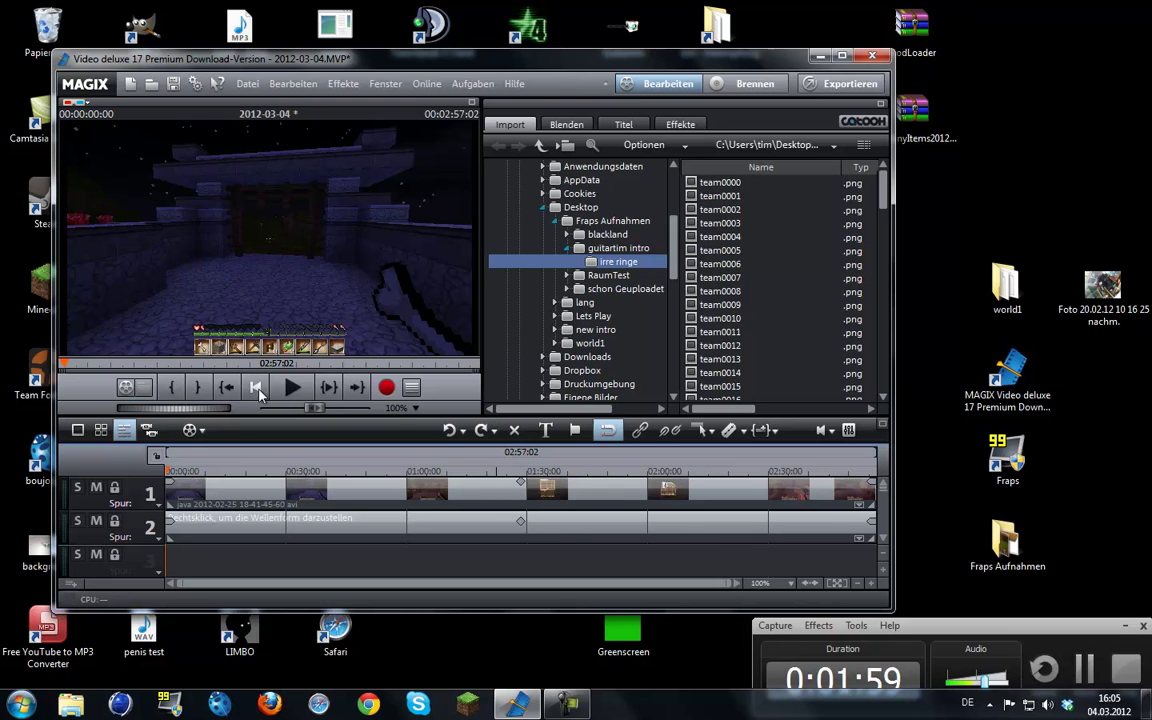
left_click(292, 390)
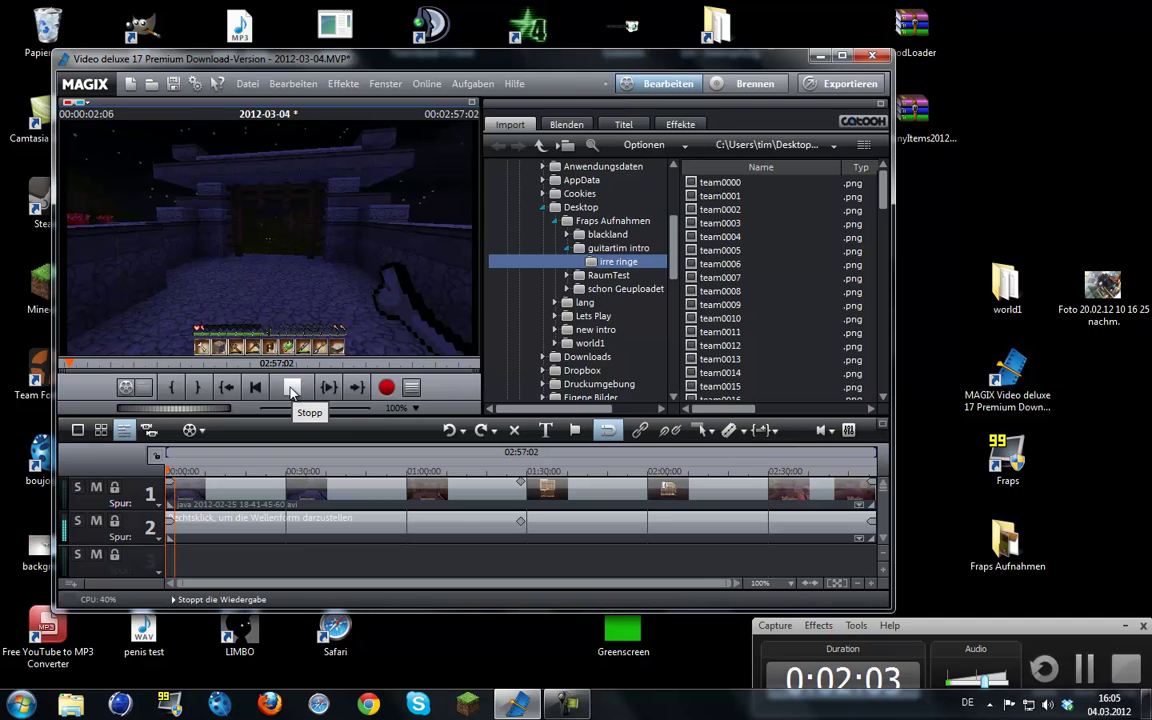
left_click(292, 390)
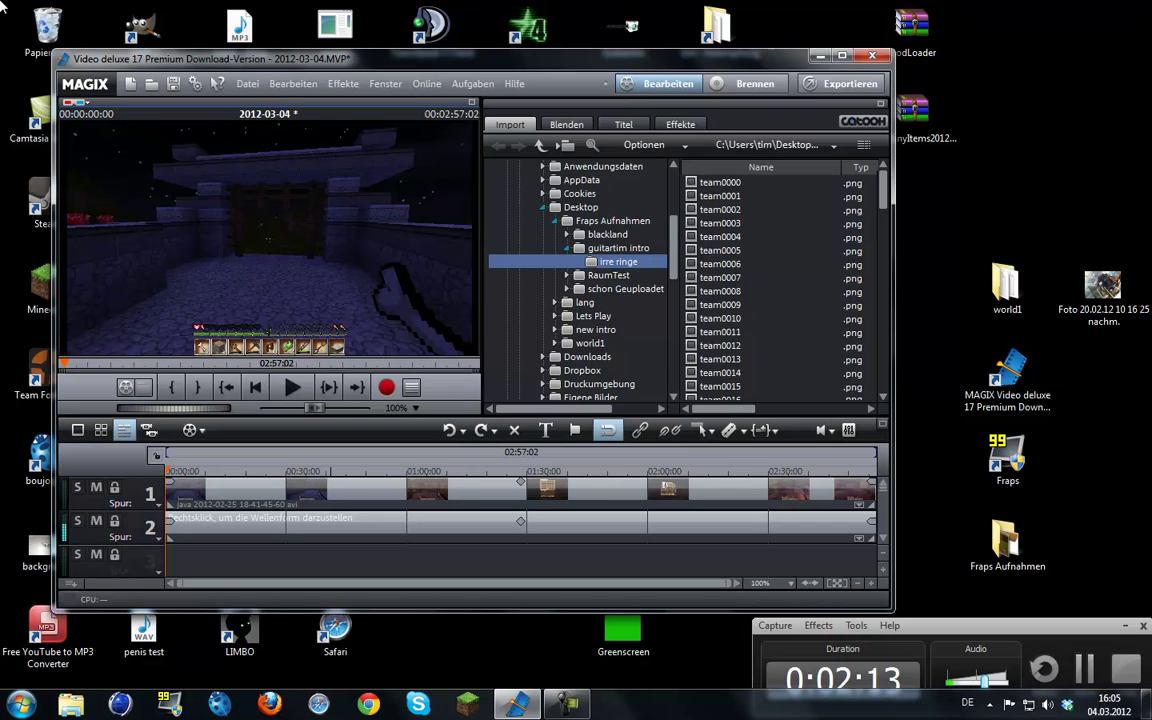
right_click(298, 538)
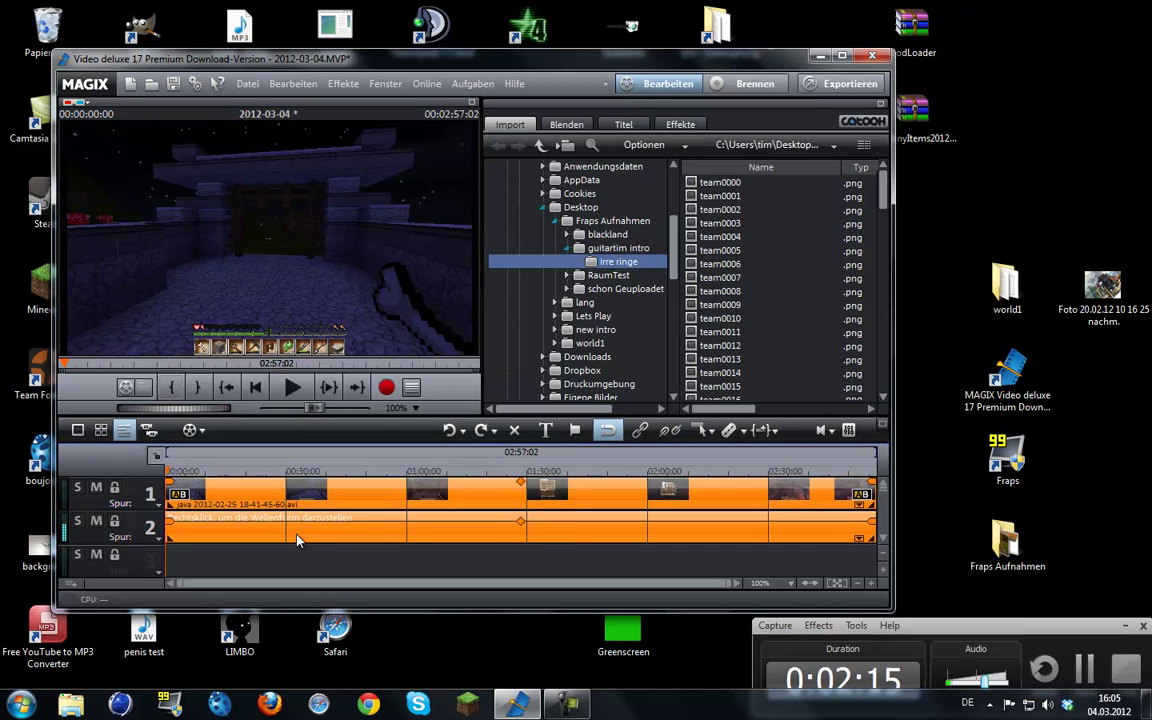
left_click(275, 567)
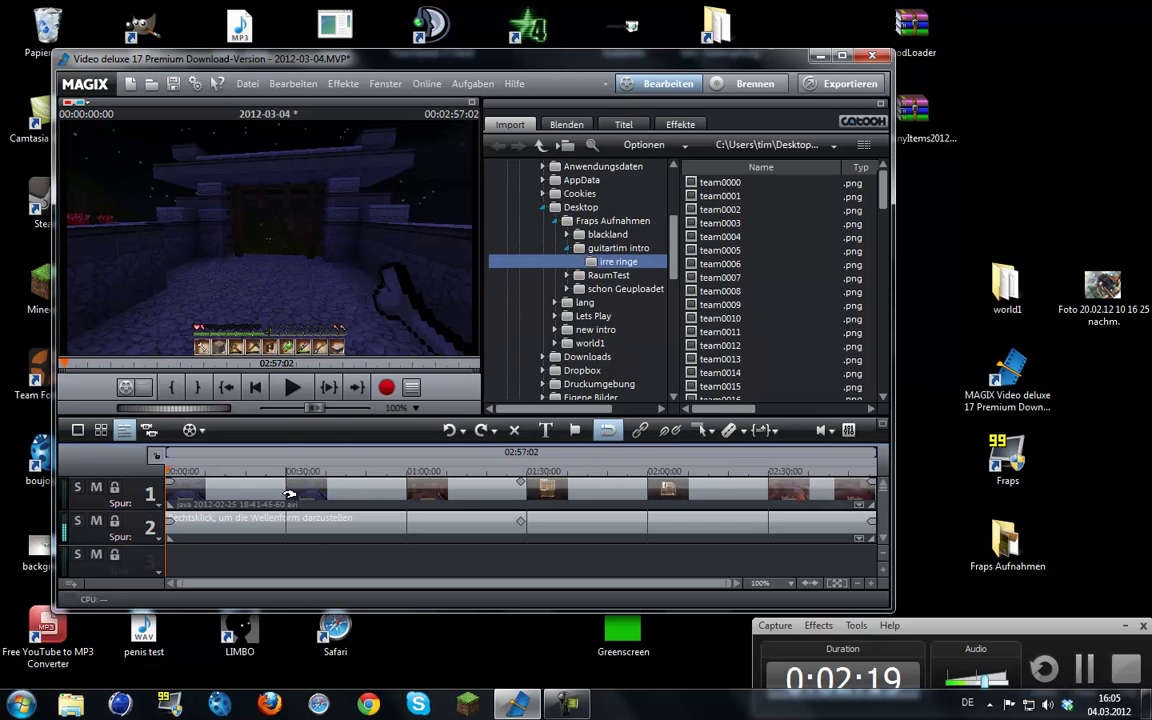
right_click(287, 502)
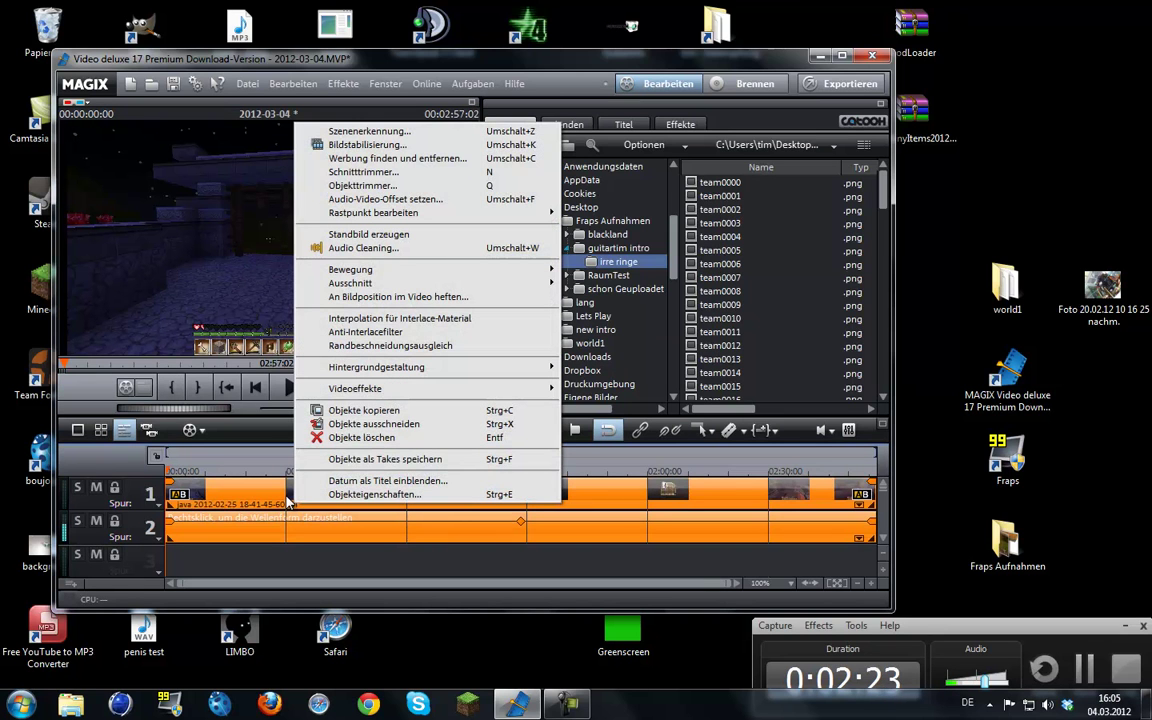
left_click(157, 469)
Set the clip's aspect ratio to 16:9 in its object properties from the storyboard view.
key("Tab")
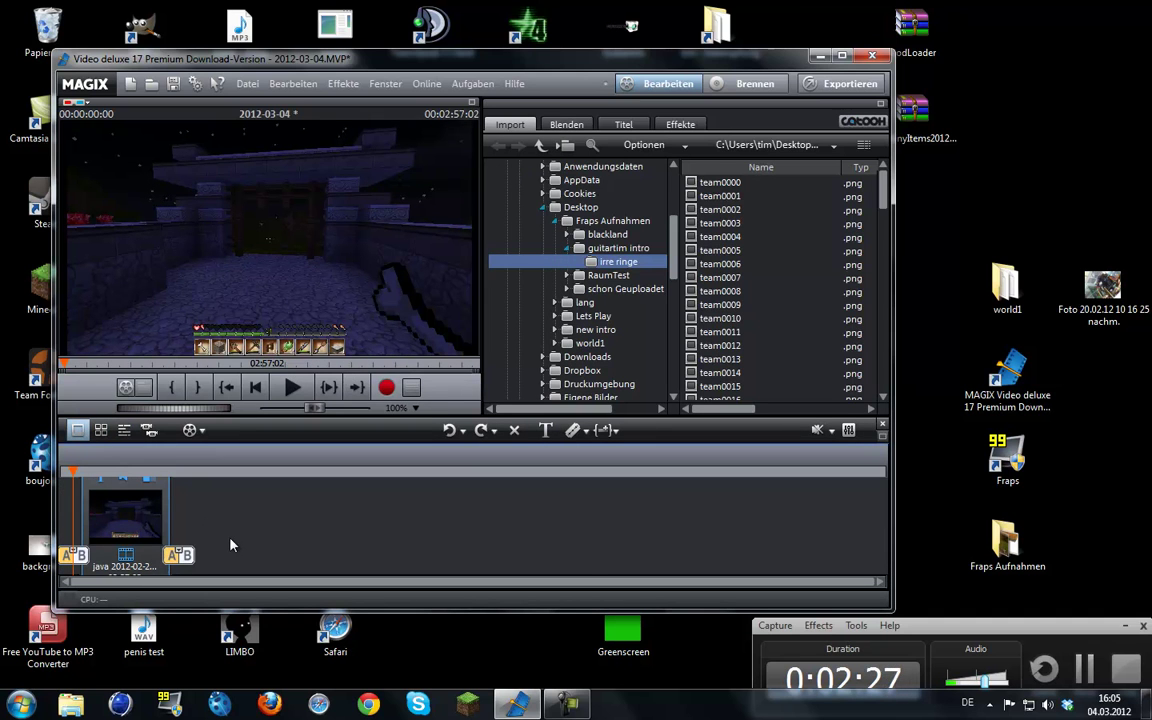
right_click(134, 530)
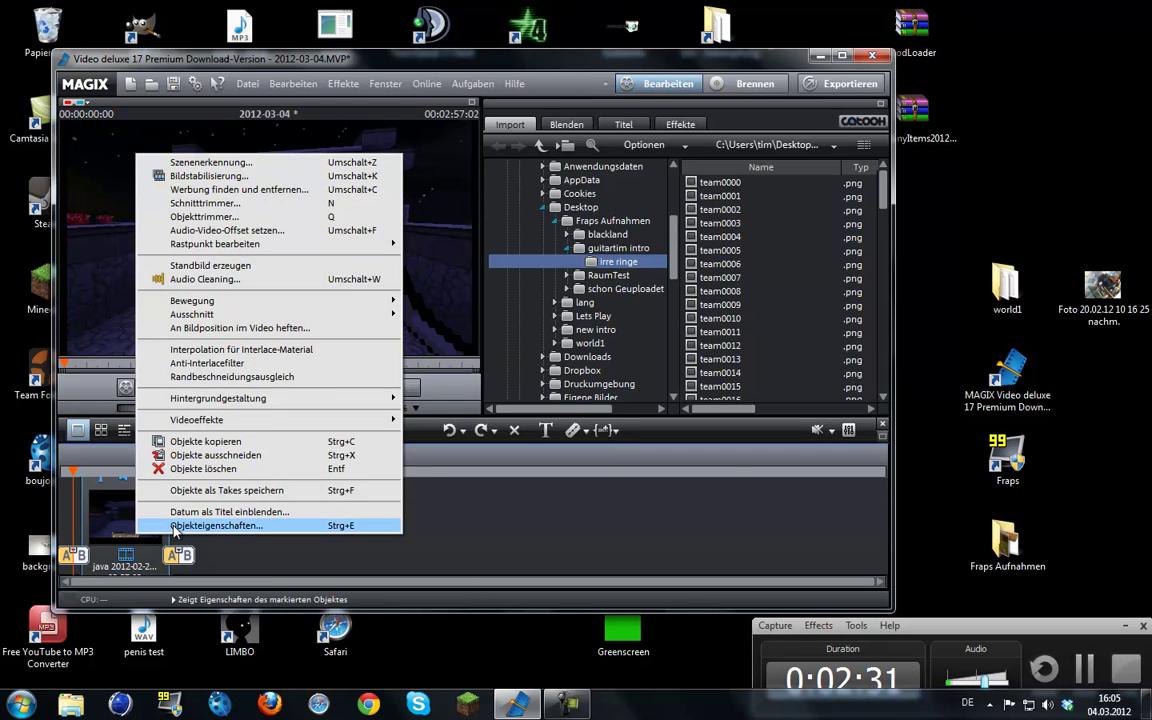
left_click(175, 526)
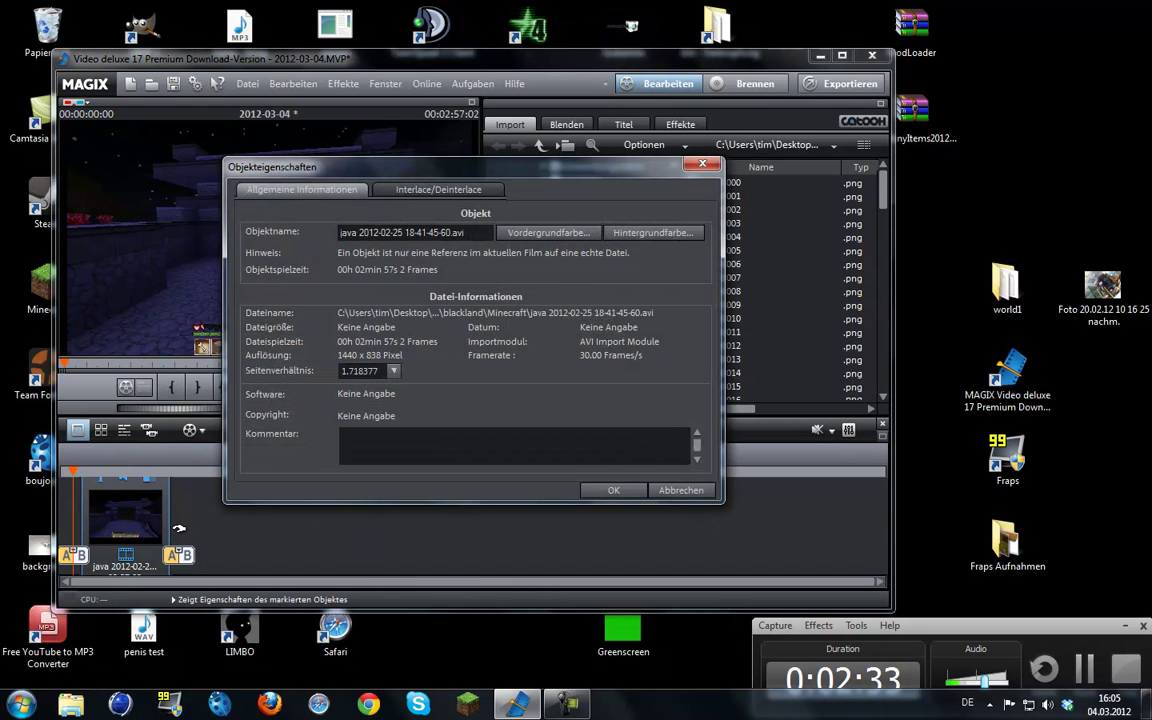
left_click(393, 371)
left_click(614, 490)
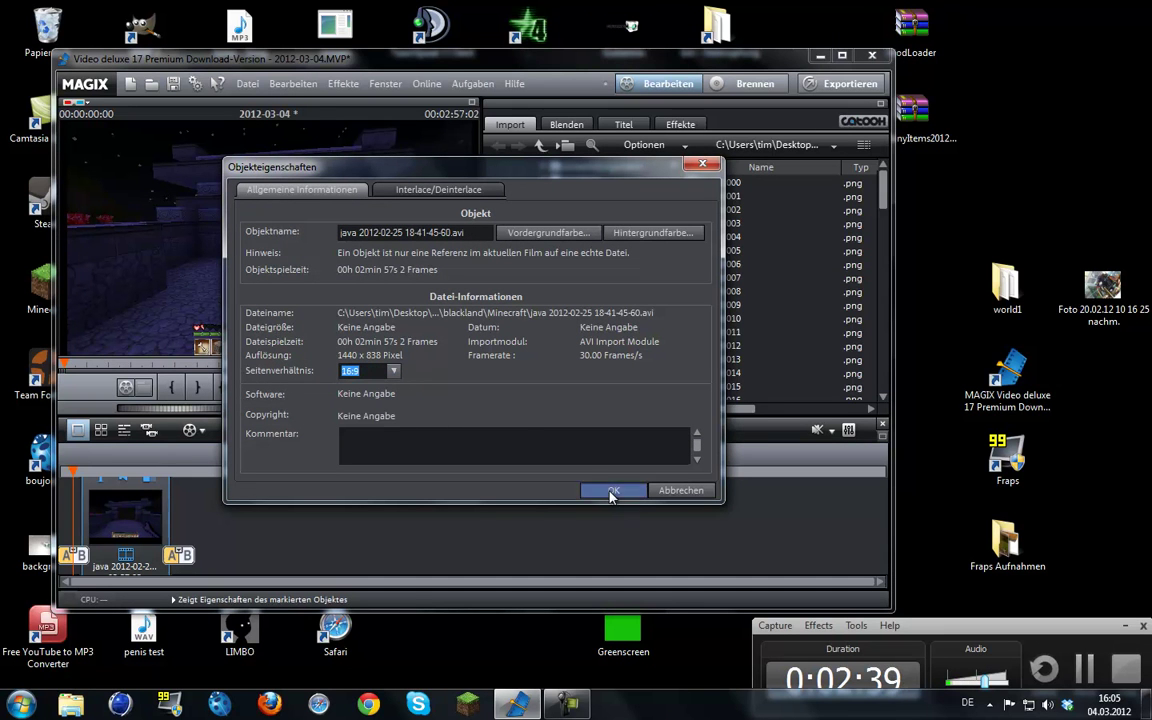
Maximize the editor window and enlarge the track area in timeline view.
key("super+Up")
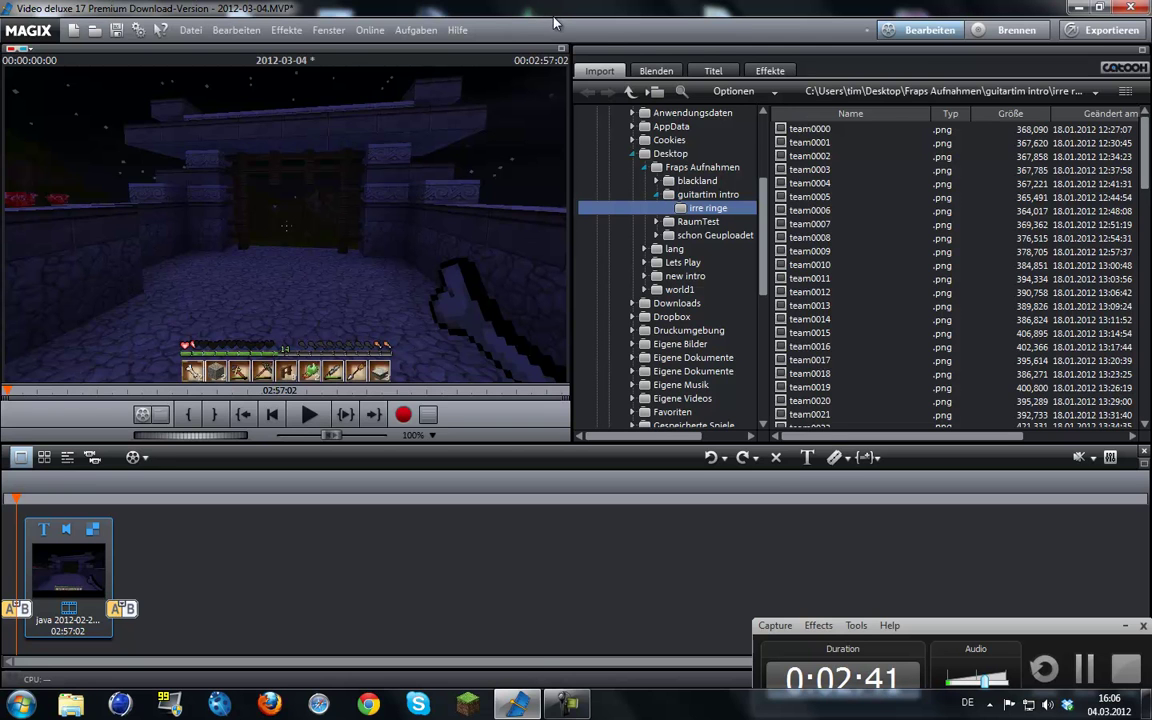
mouse_move(550, 20)
left_mouse_down()
mouse_move(543, 76)
mouse_move(495, 22)
mouse_move(535, 37)
left_mouse_up()
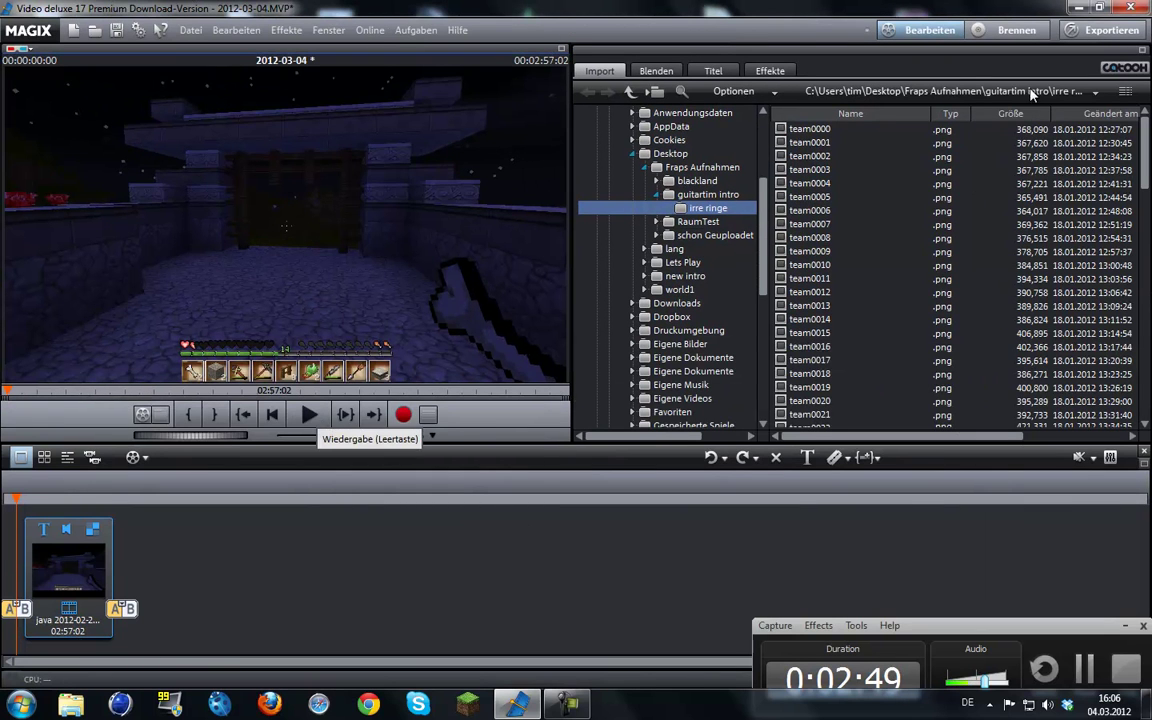
left_click(67, 457)
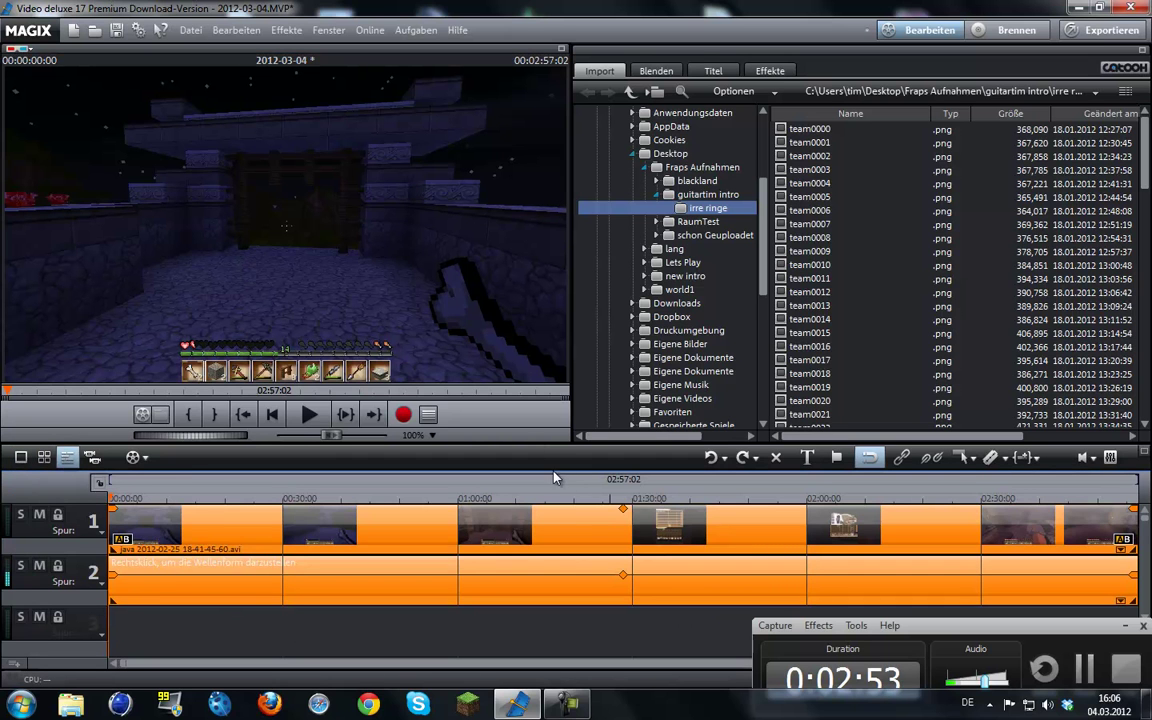
left_click_drag(563, 446, 447, 297)
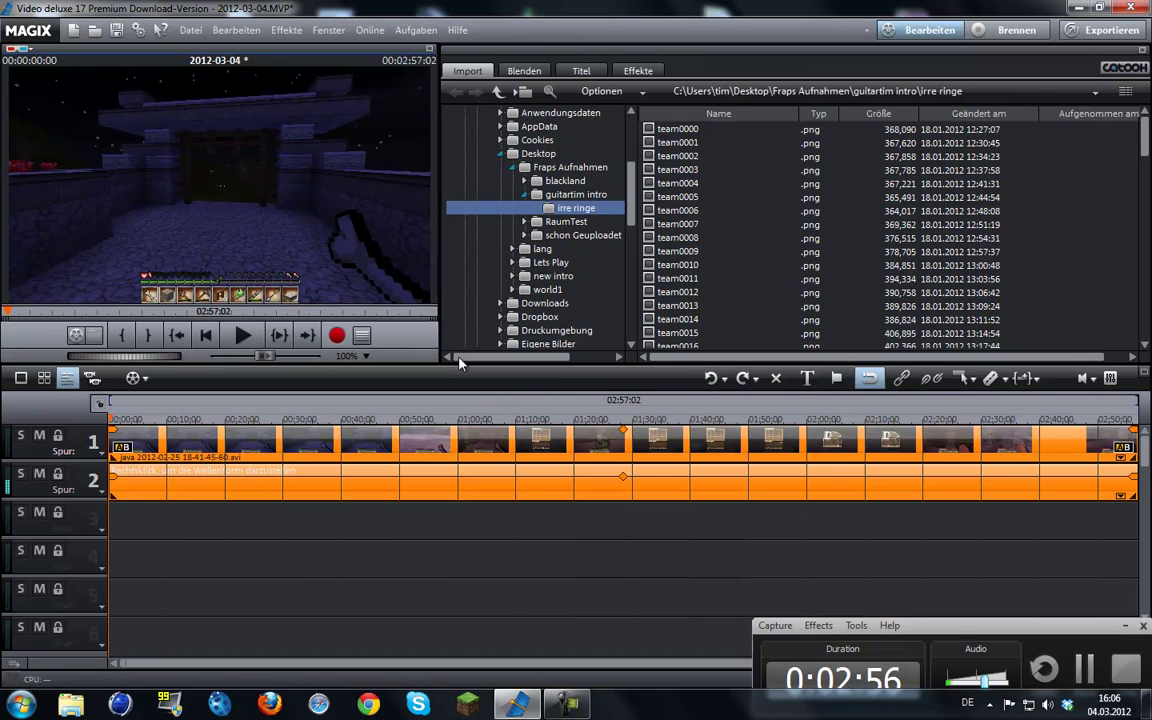
Set the video clip's brightness to 51, contrast to 53 and gamma to 64.
left_click_drag(948, 630, 934, 600)
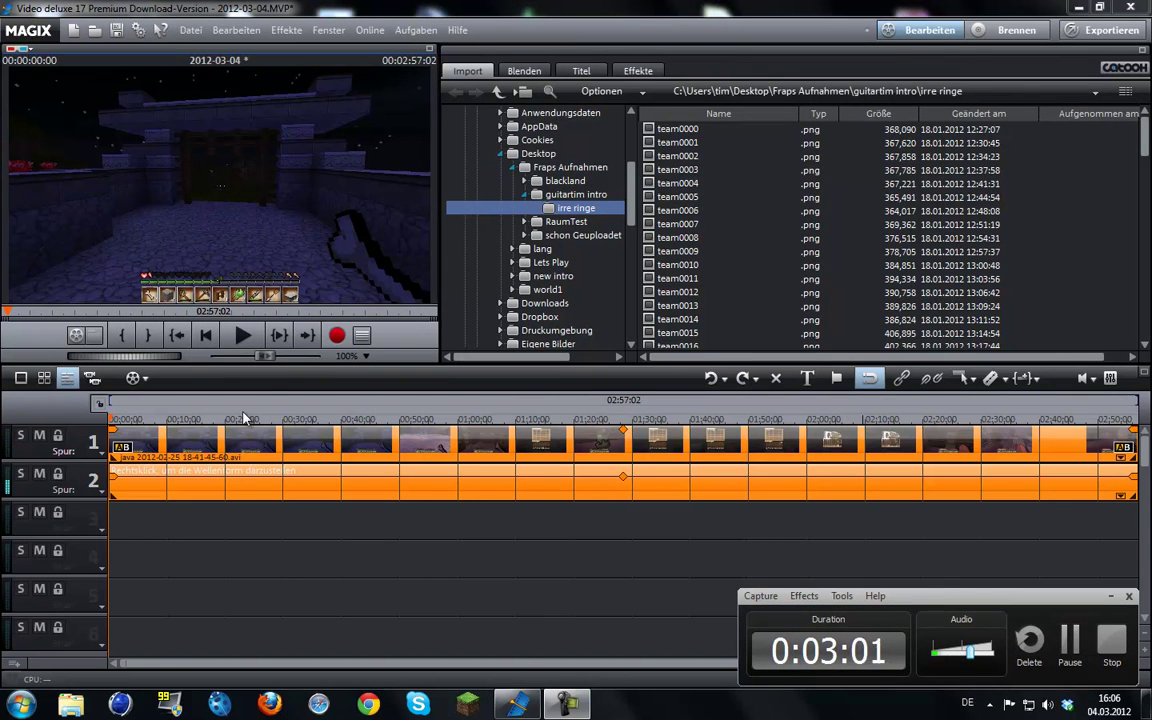
left_click(620, 73)
left_click(478, 108)
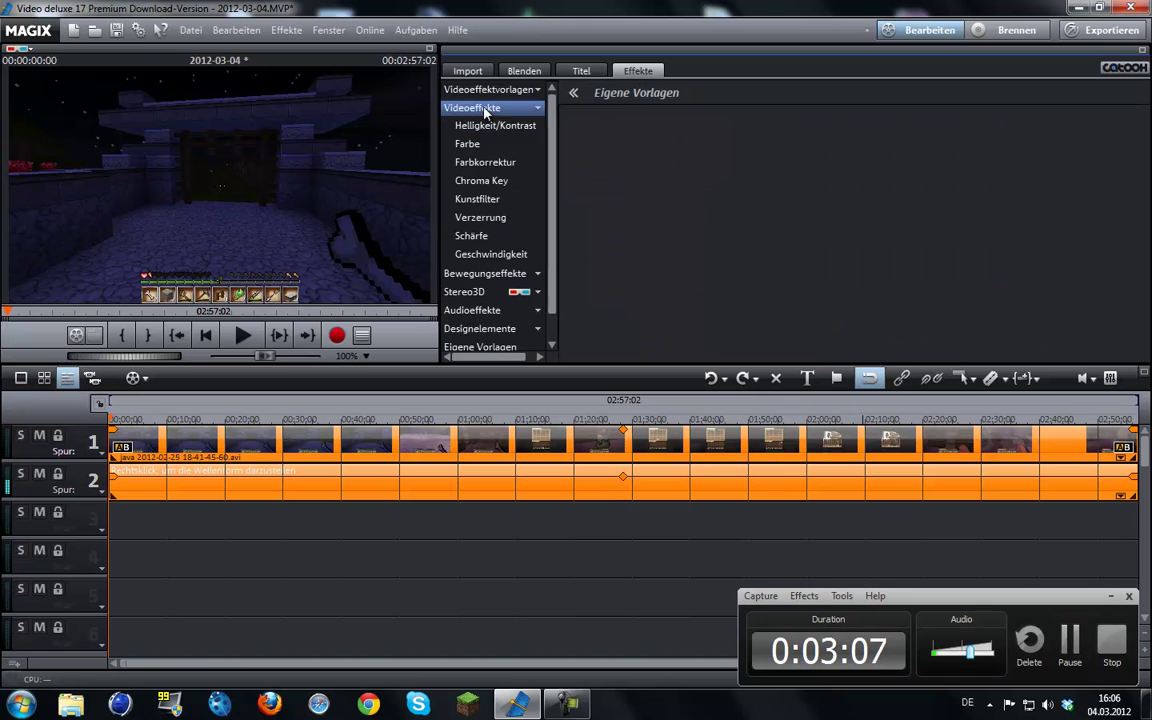
left_click(486, 125)
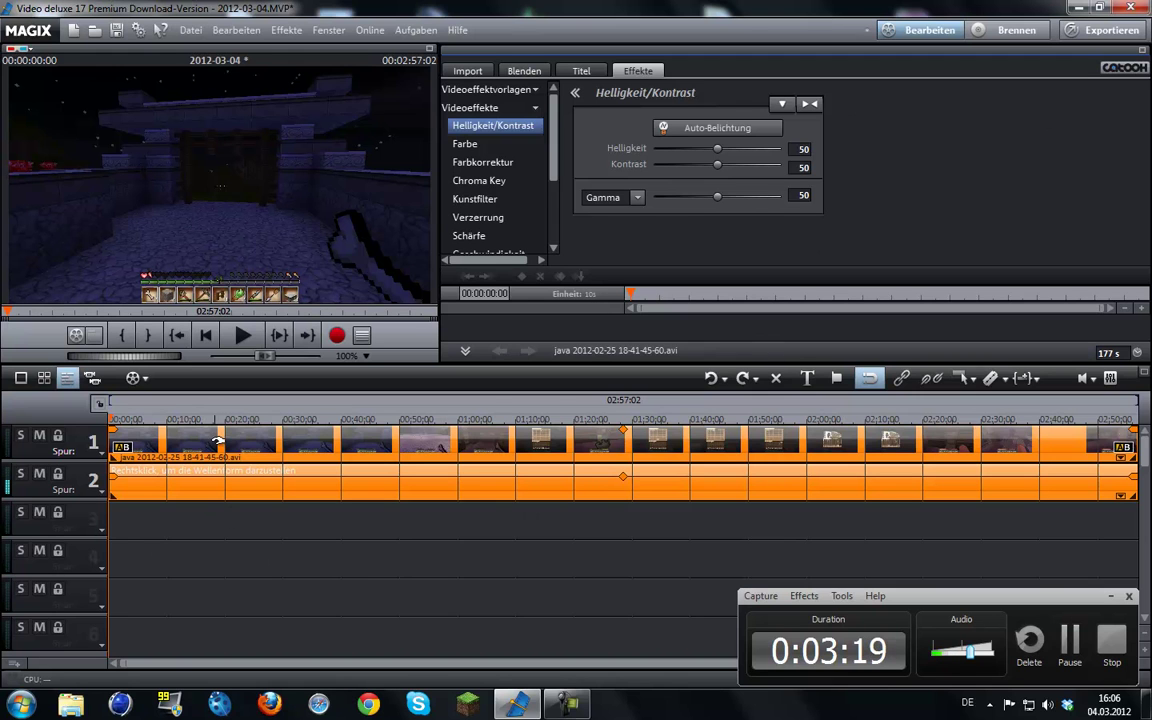
left_click(806, 149)
type("51")
key("Tab")
left_click(798, 195)
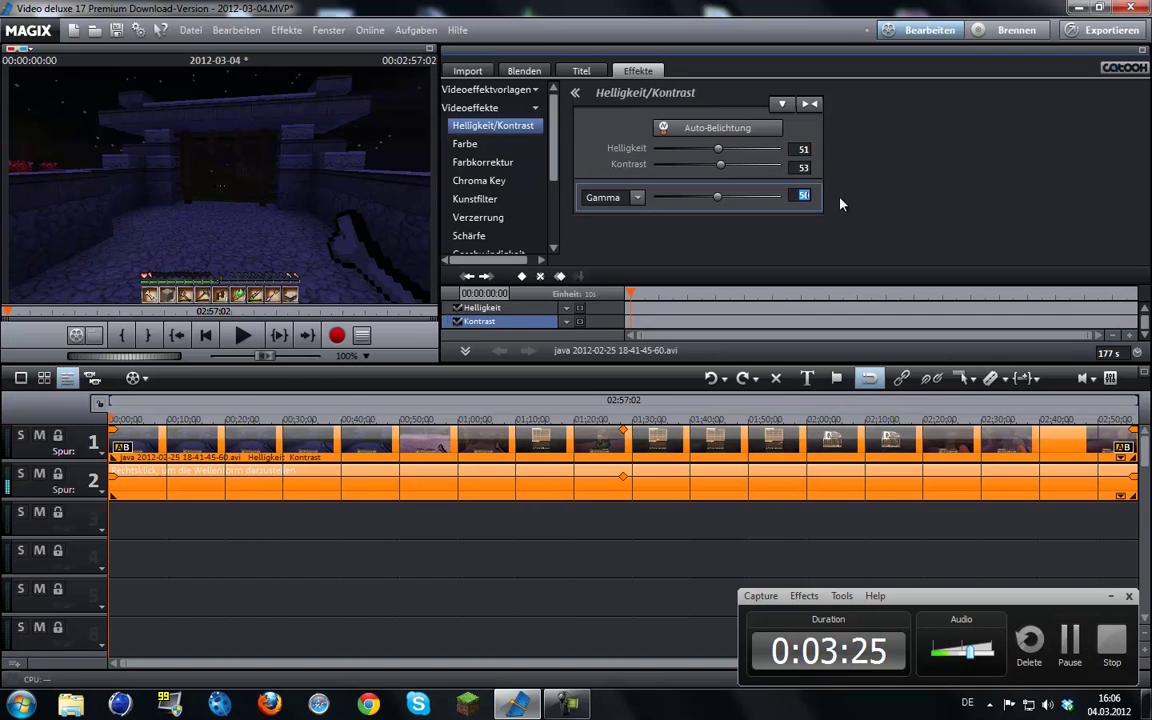
key("Return")
left_click(495, 178)
left_click(483, 127)
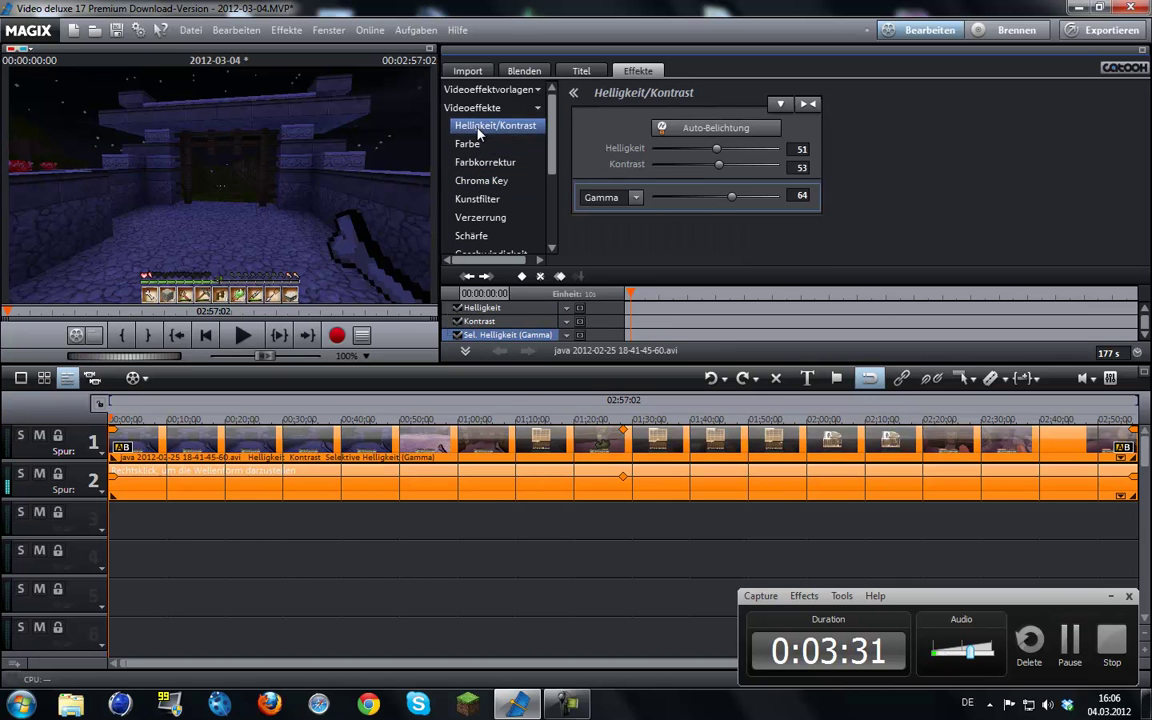
left_click(635, 198)
left_click(673, 252)
left_click(478, 108)
left_click(481, 128)
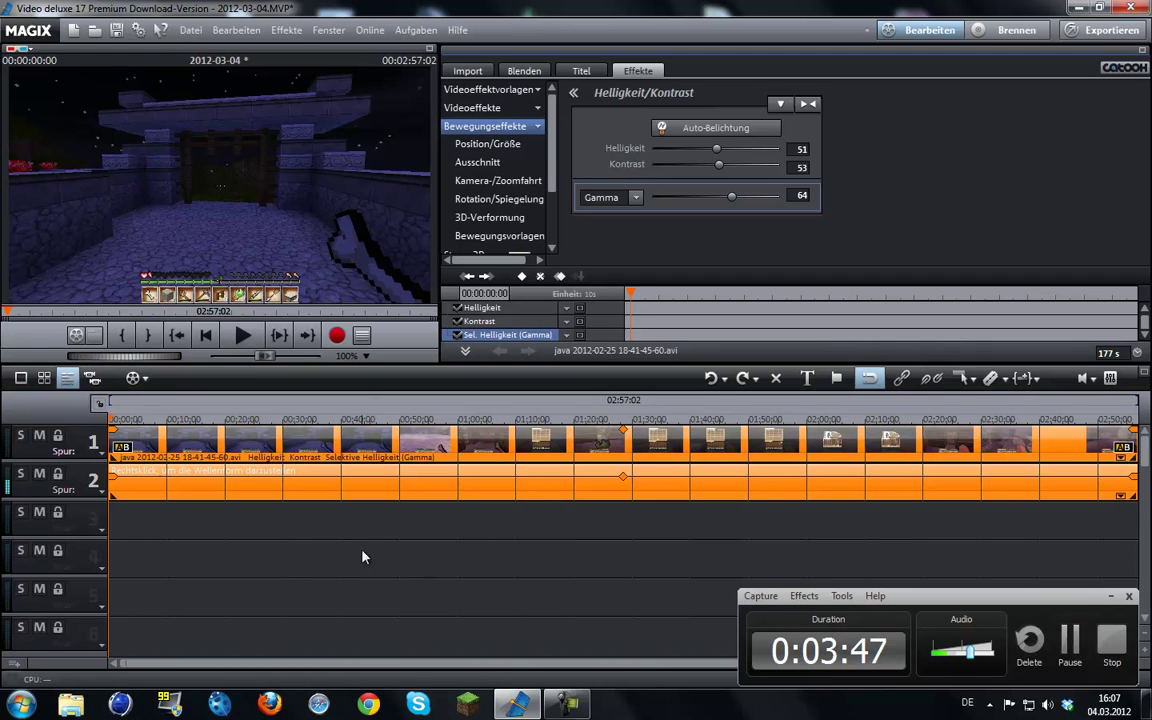
Raise the volume curve of the clip's audio on track 2 slightly while playing the project.
left_click(622, 475)
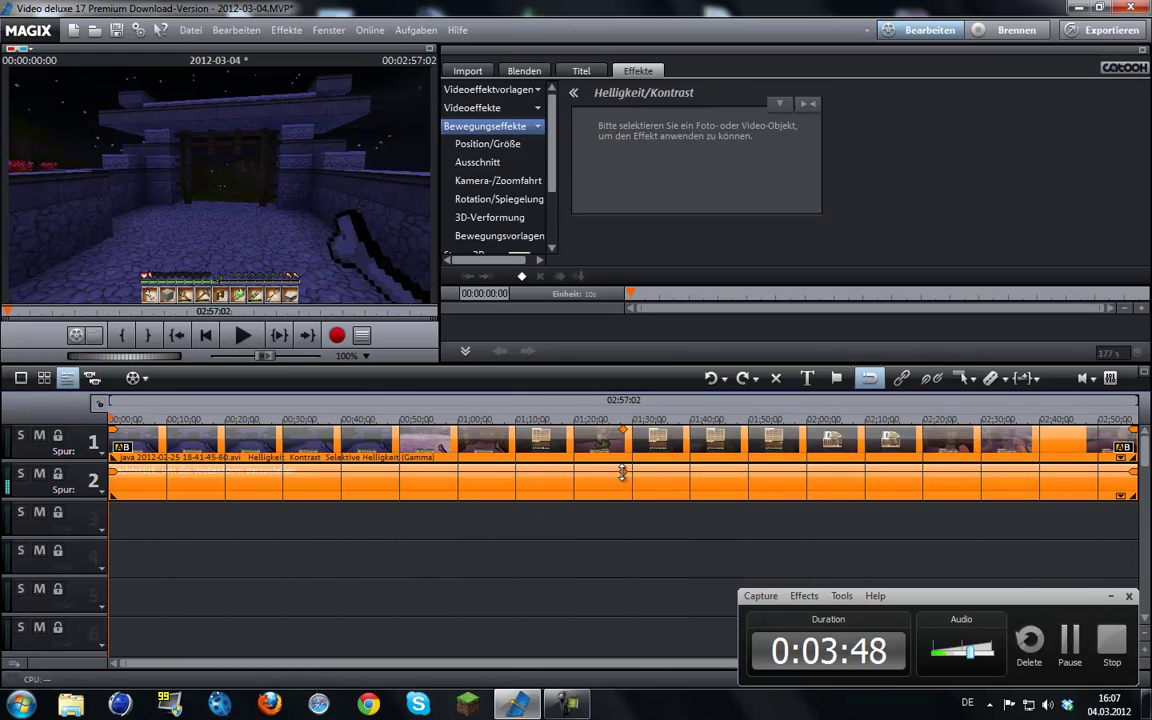
key("space")
mouse_move(622, 474)
left_mouse_down()
mouse_move(622, 492)
mouse_move(625, 469)
left_mouse_up()
left_click(622, 480)
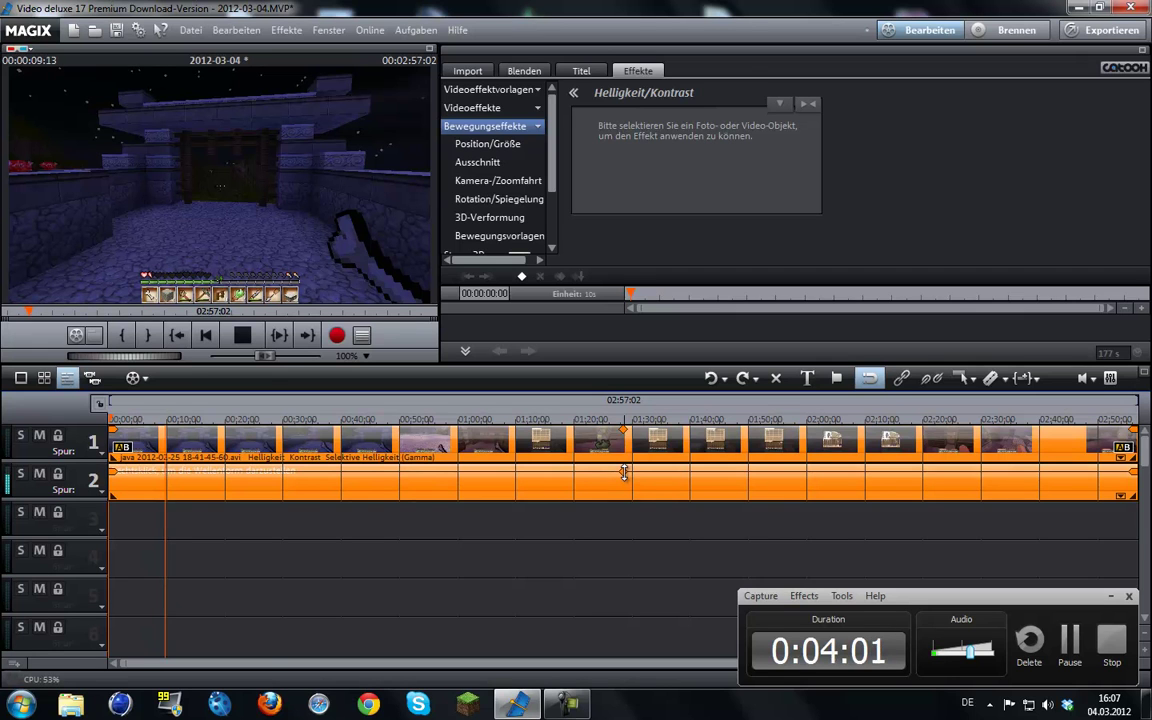
key("space")
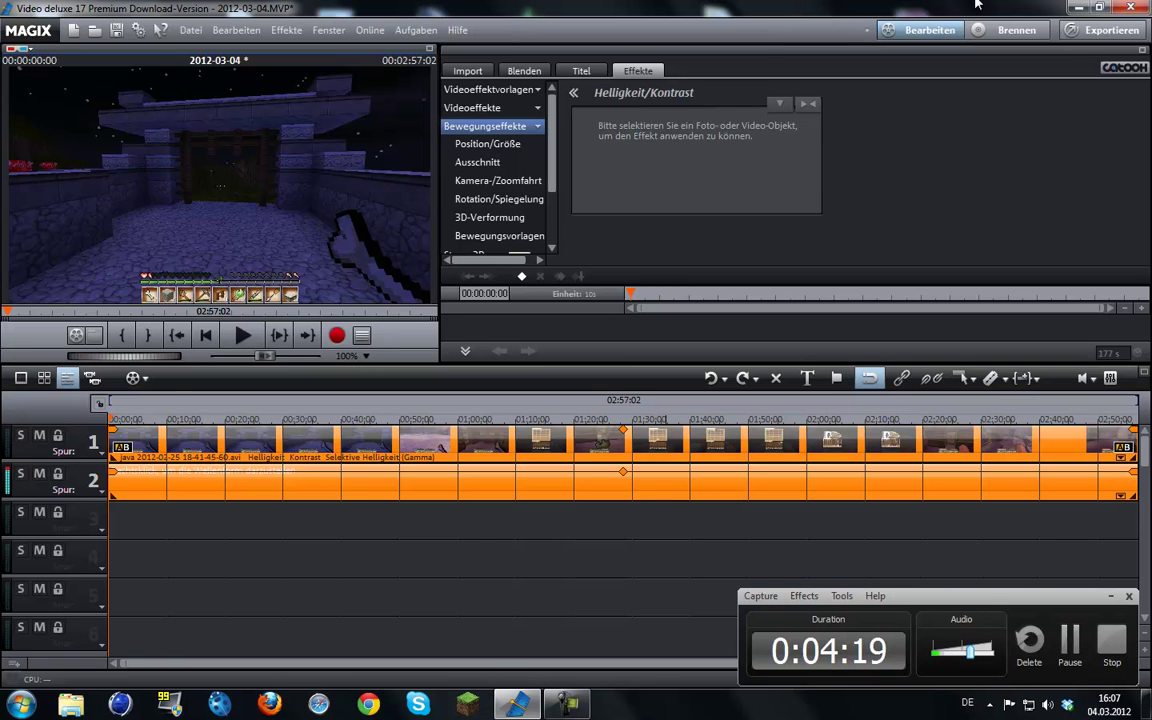
Open the Fraps Aufnahmen folder for import and show its contents as large icons.
left_click(467, 72)
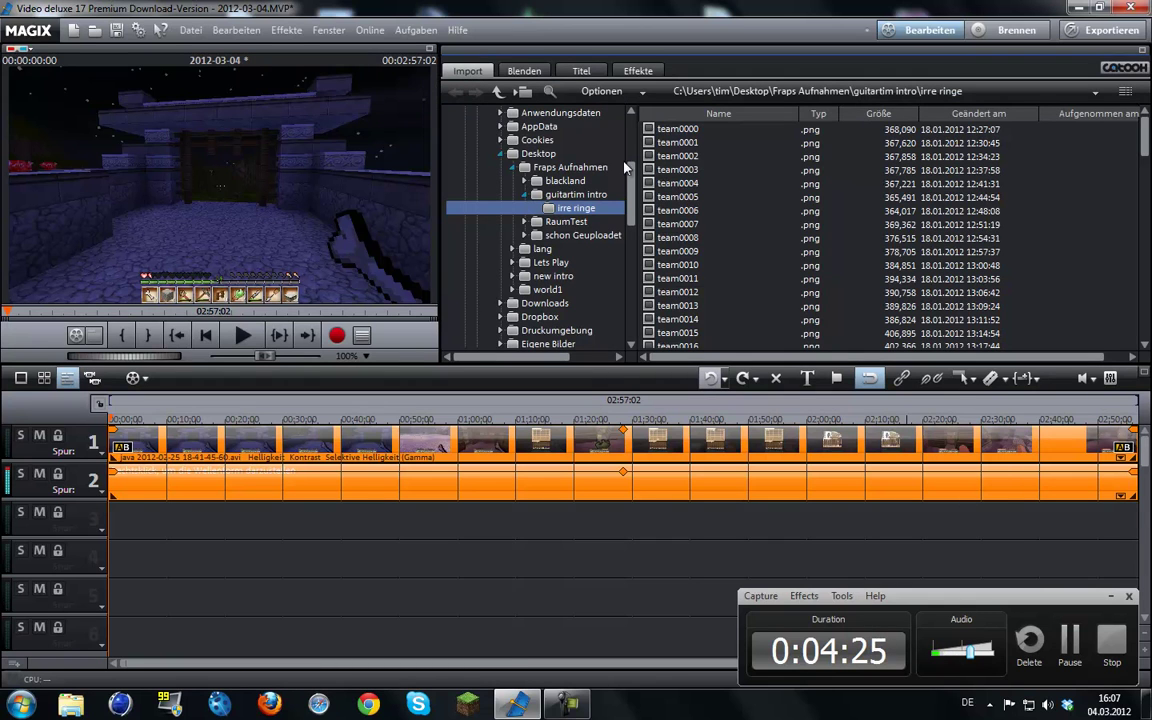
scroll(631, 172, "up", 1)
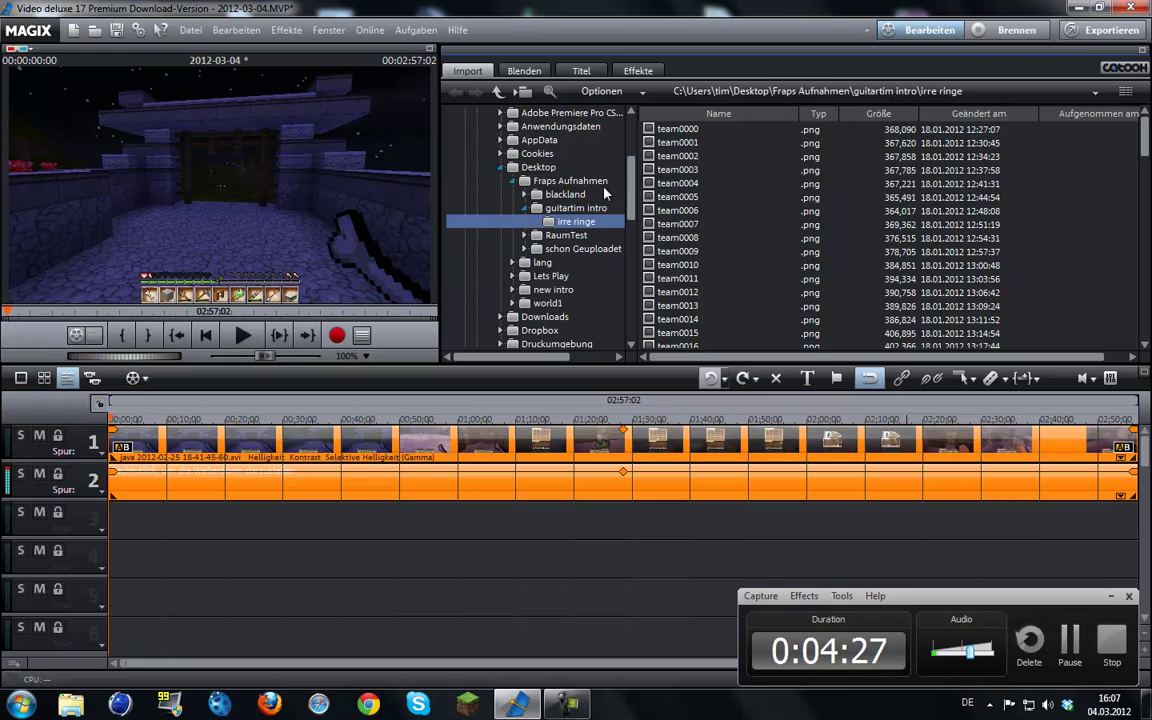
left_click(542, 184)
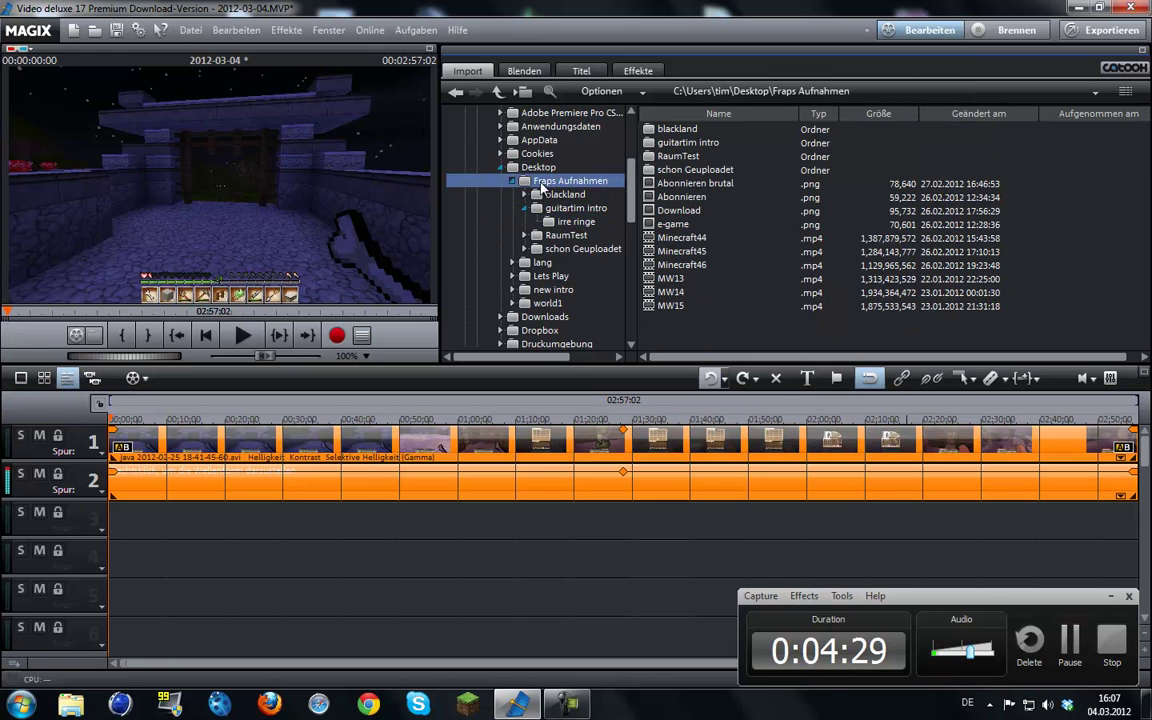
left_click(684, 186)
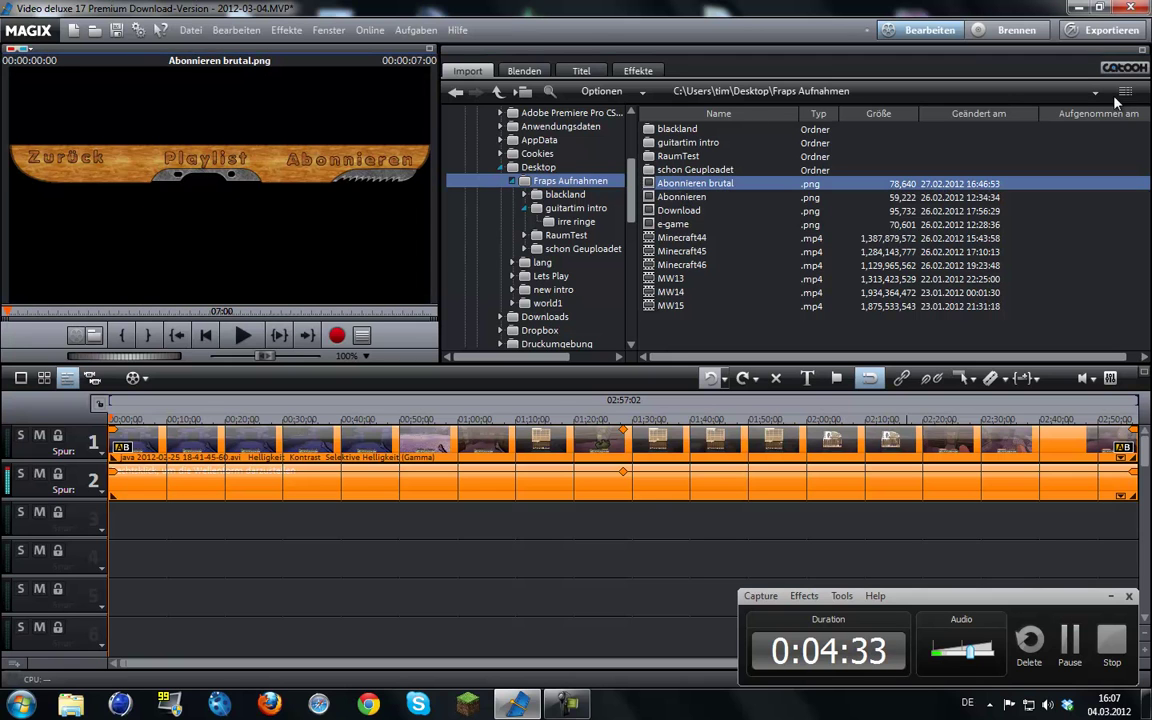
left_click(1097, 95)
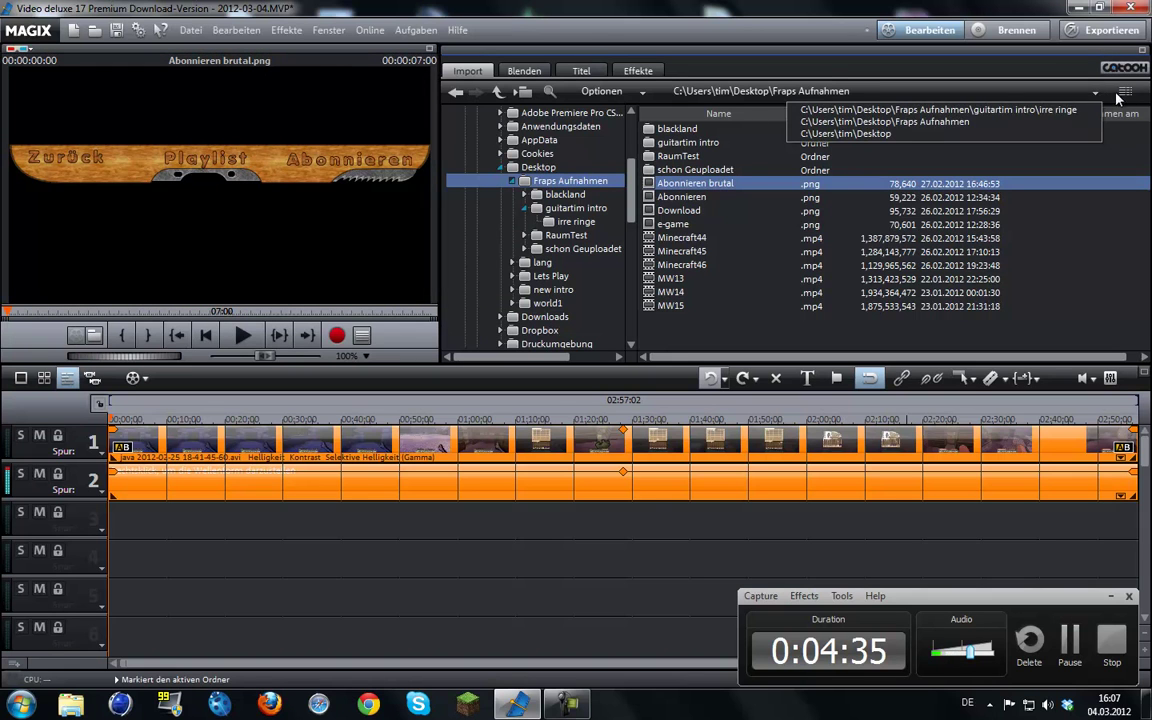
left_click(1125, 92)
left_click(1040, 125)
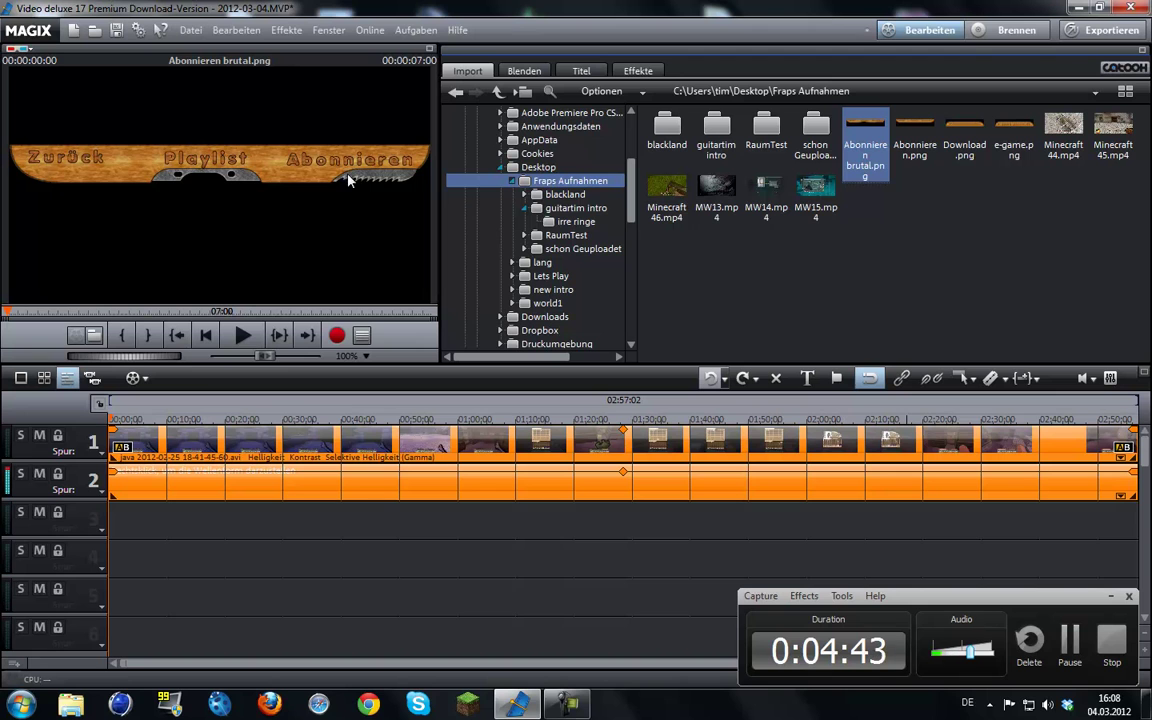
Preview the overlay images Abonnieren.png, Download.png, e-game.png and Abonnieren brutal.png.
left_click(914, 138)
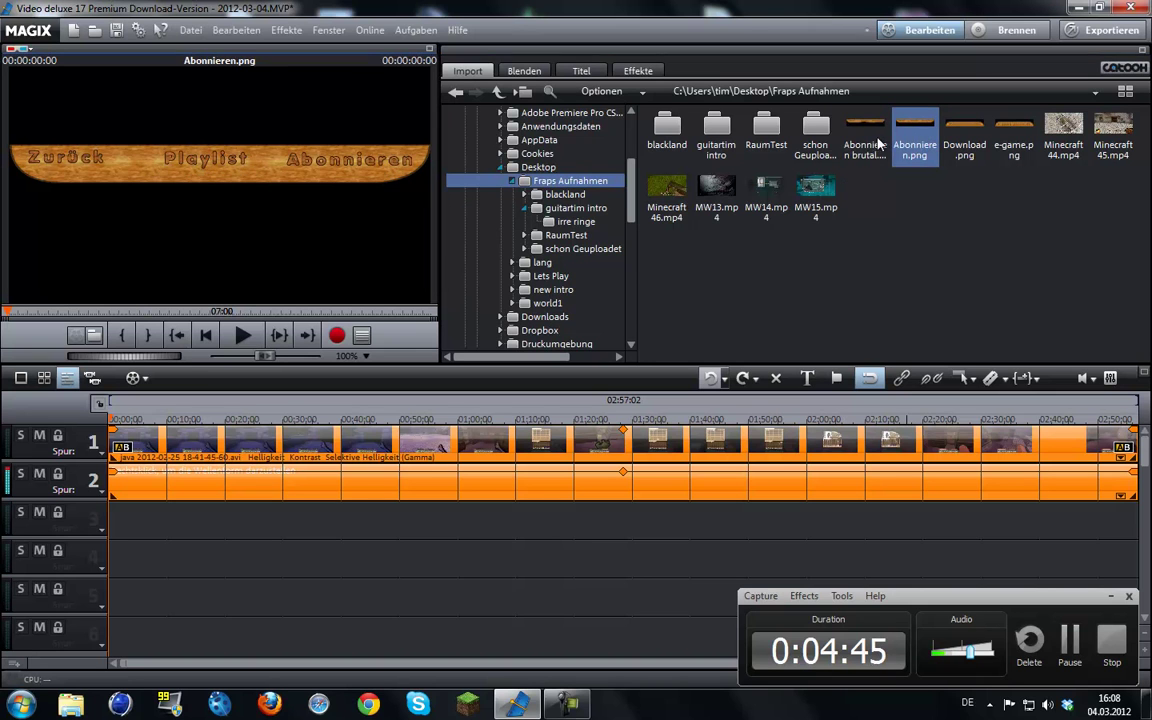
left_click(873, 146)
left_click(963, 146)
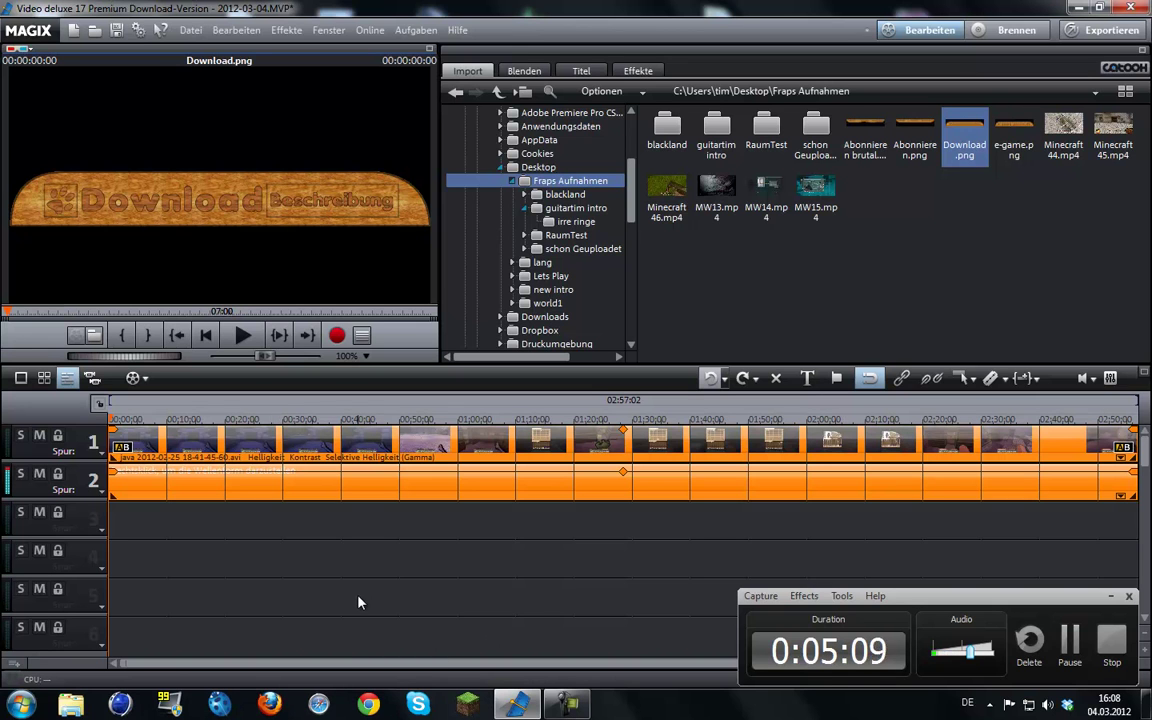
left_click(22, 703)
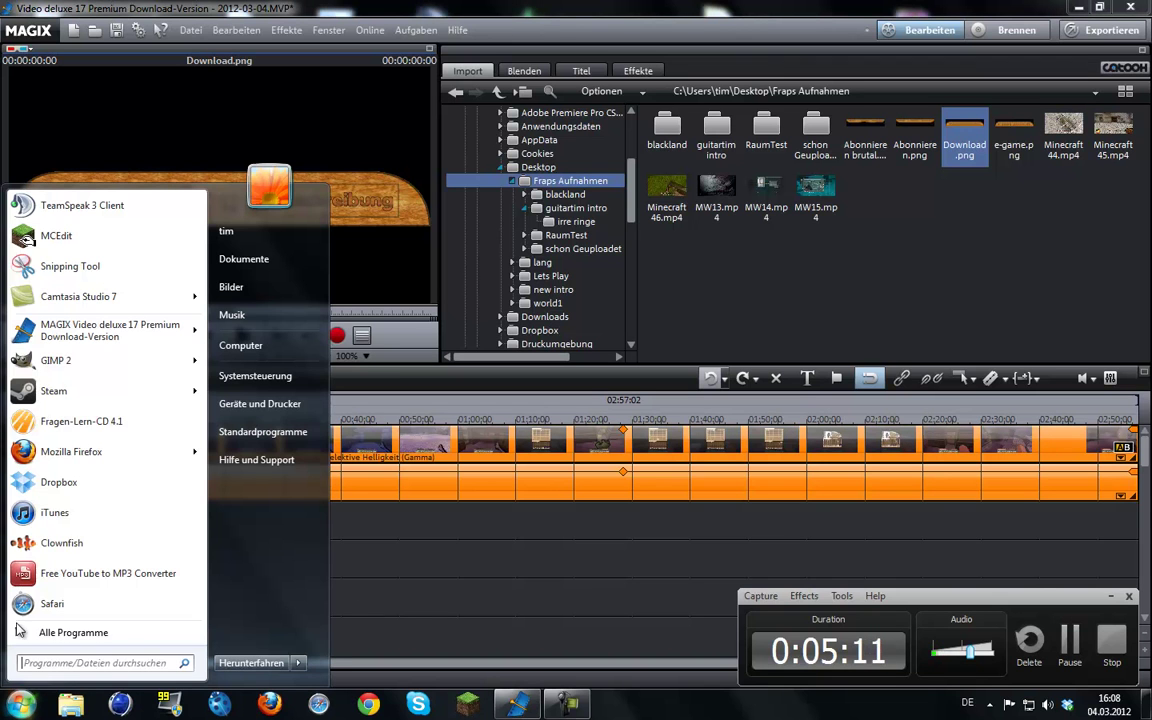
key("Escape")
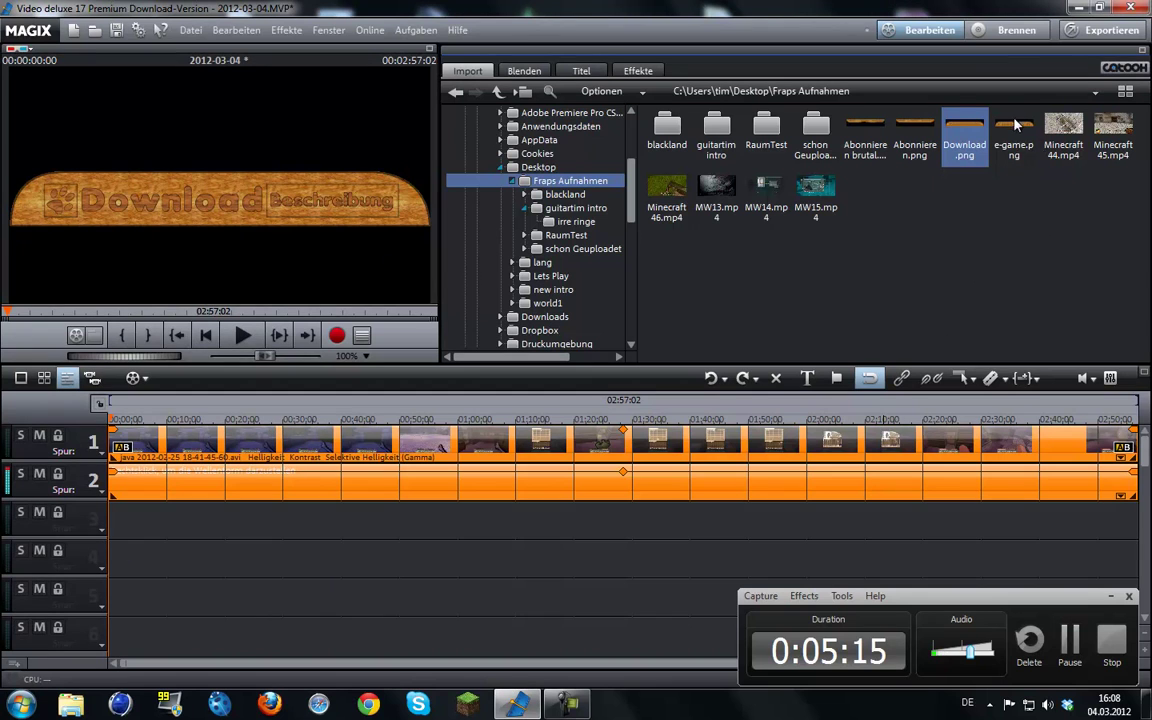
left_click(1015, 150)
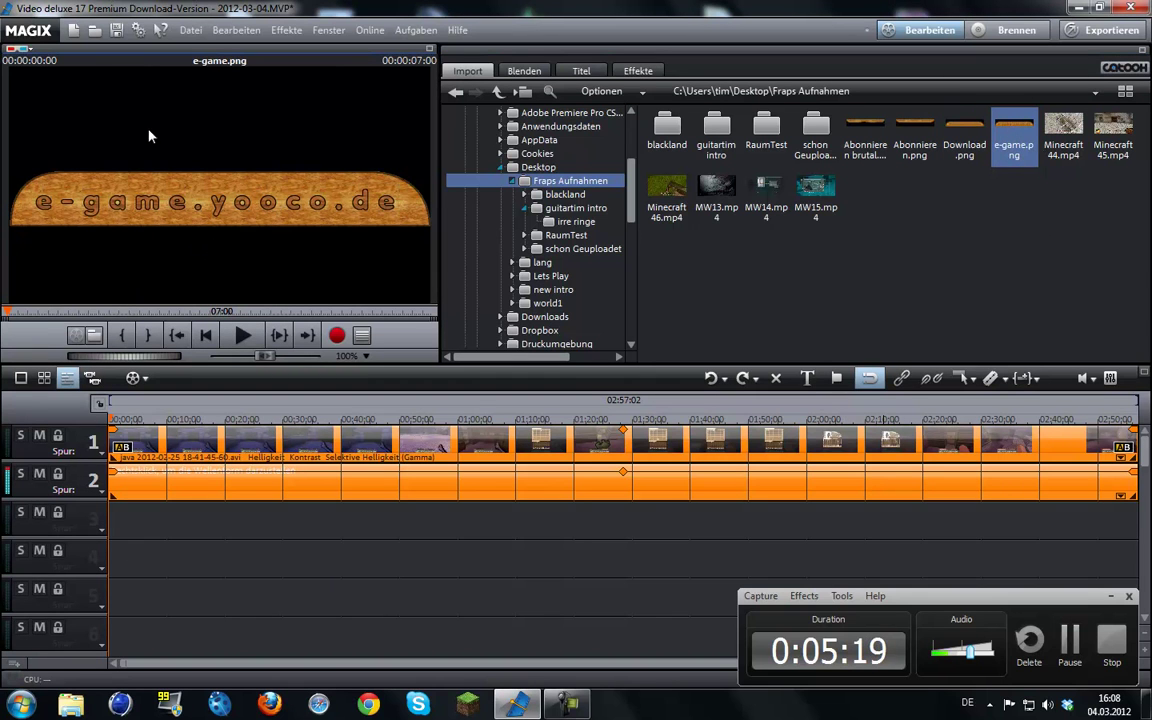
left_click(965, 130)
left_click(915, 130)
left_click(863, 128)
Insert Abonnieren brutal.png on track 3 from 00:02:35:14 to the end of the video and preview it.
left_click_drag(863, 128, 895, 441)
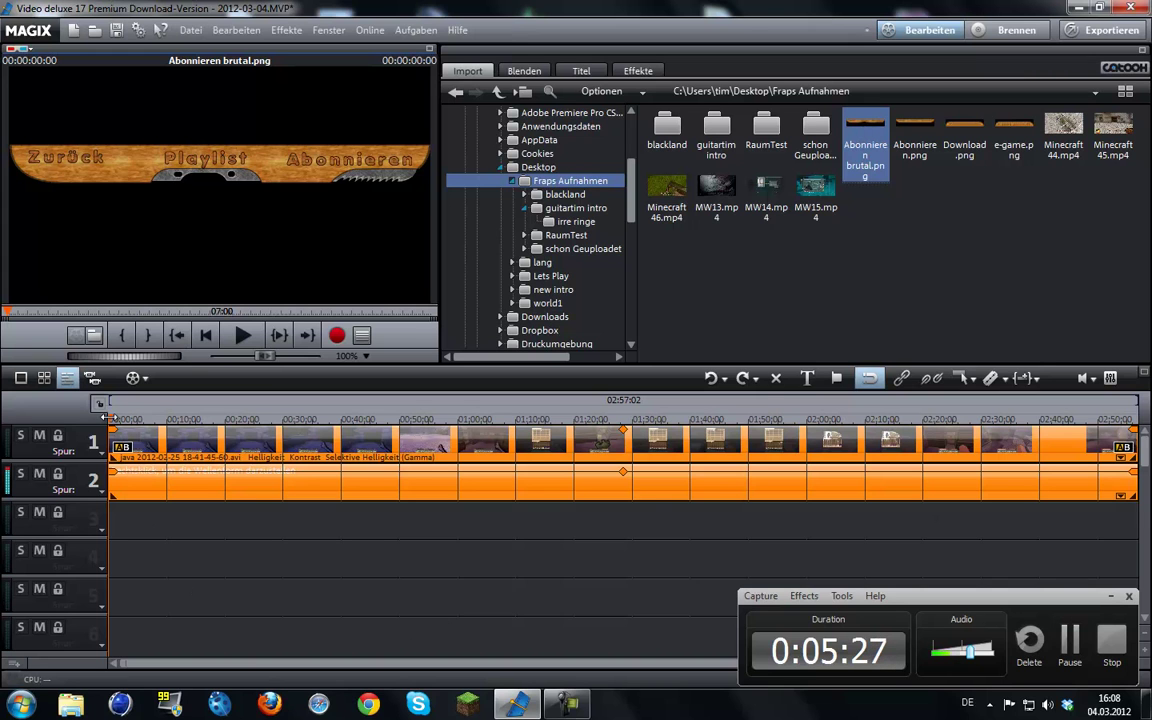
left_click(1013, 418)
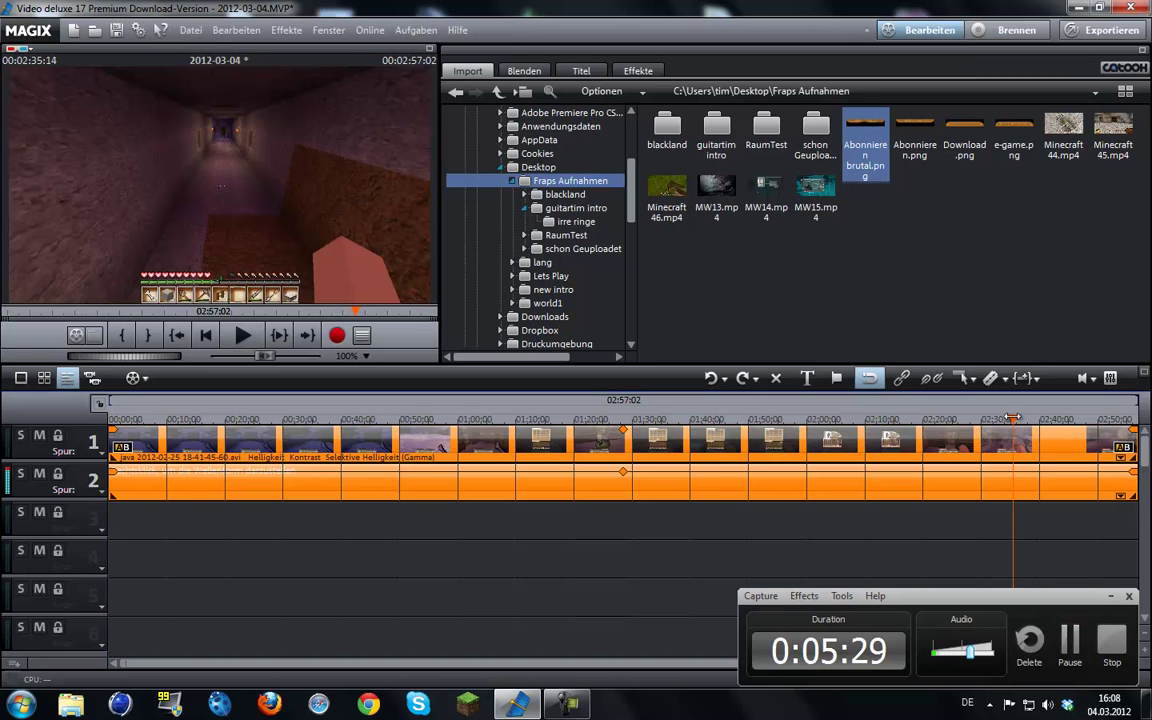
left_click(248, 340)
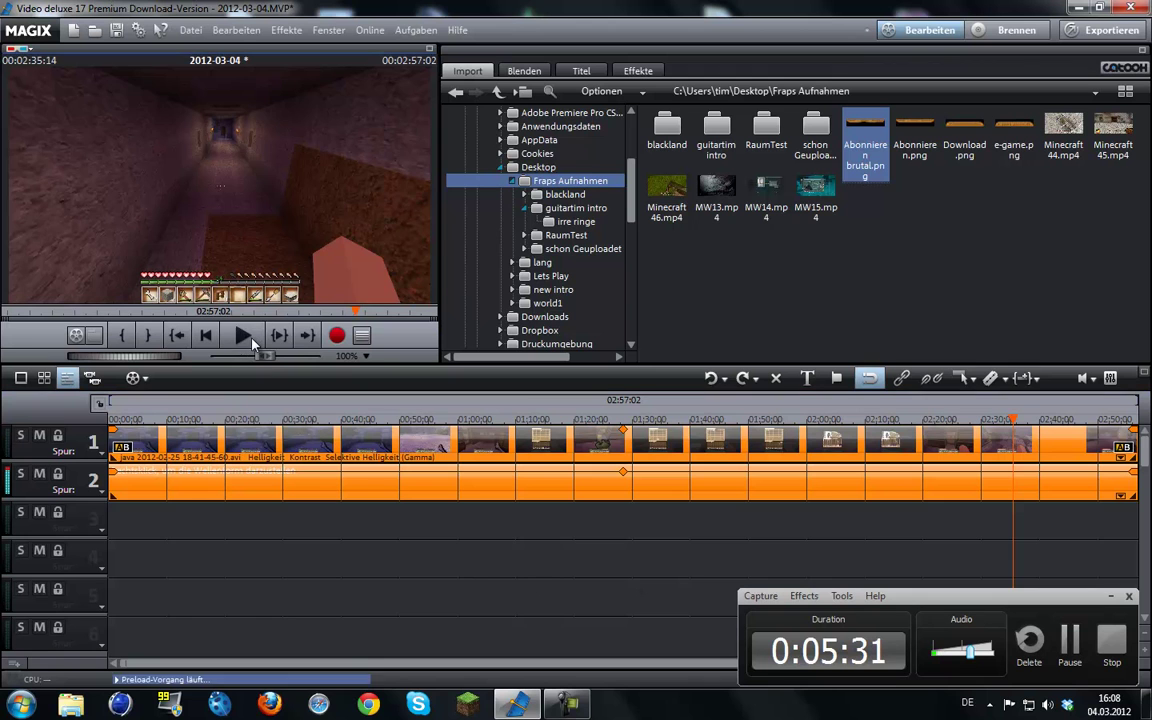
left_click(245, 338)
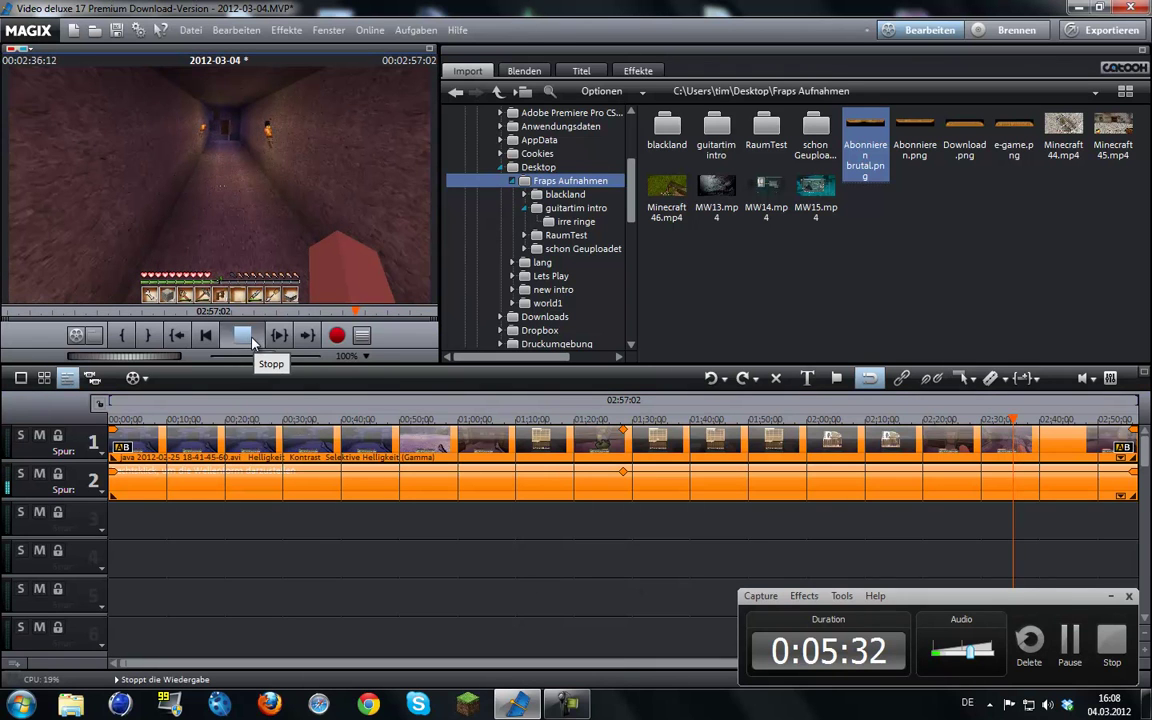
left_click(864, 132)
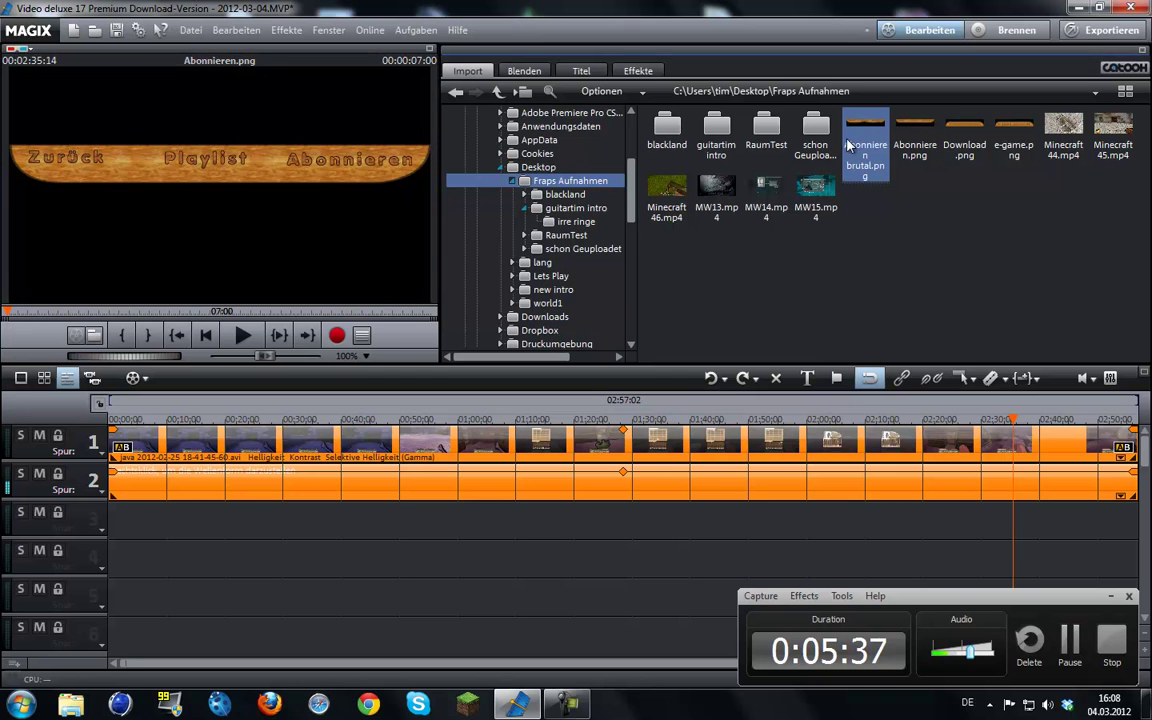
left_click_drag(864, 122, 1031, 527)
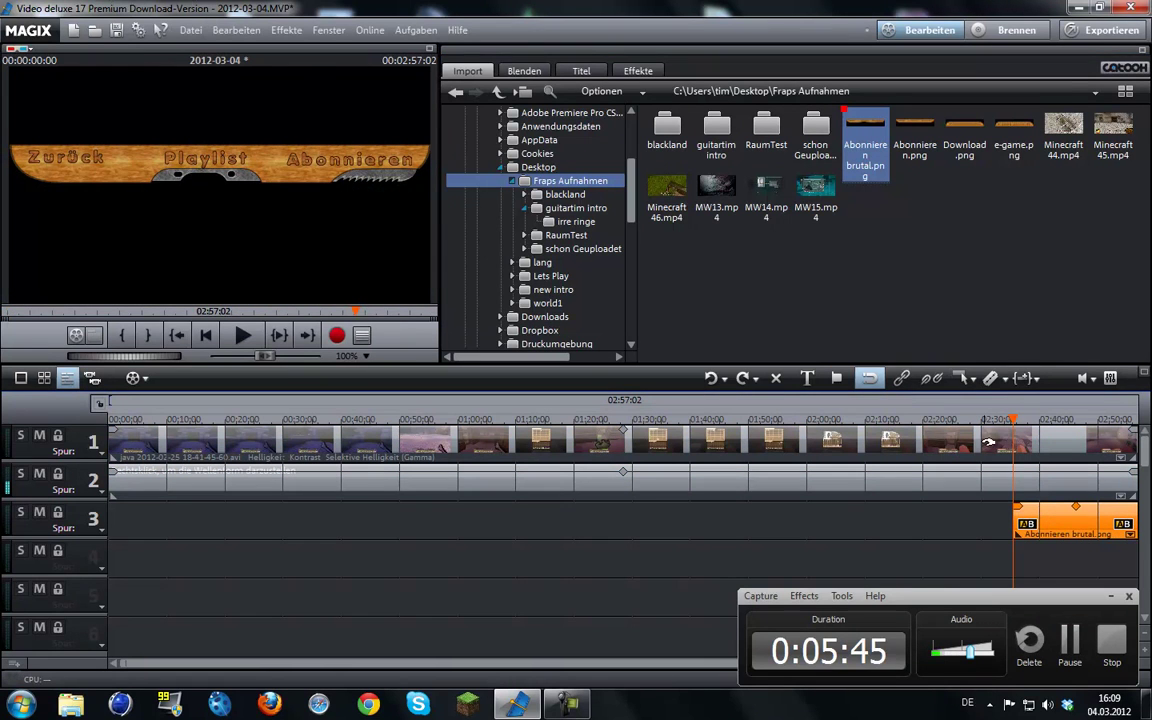
left_click(240, 338)
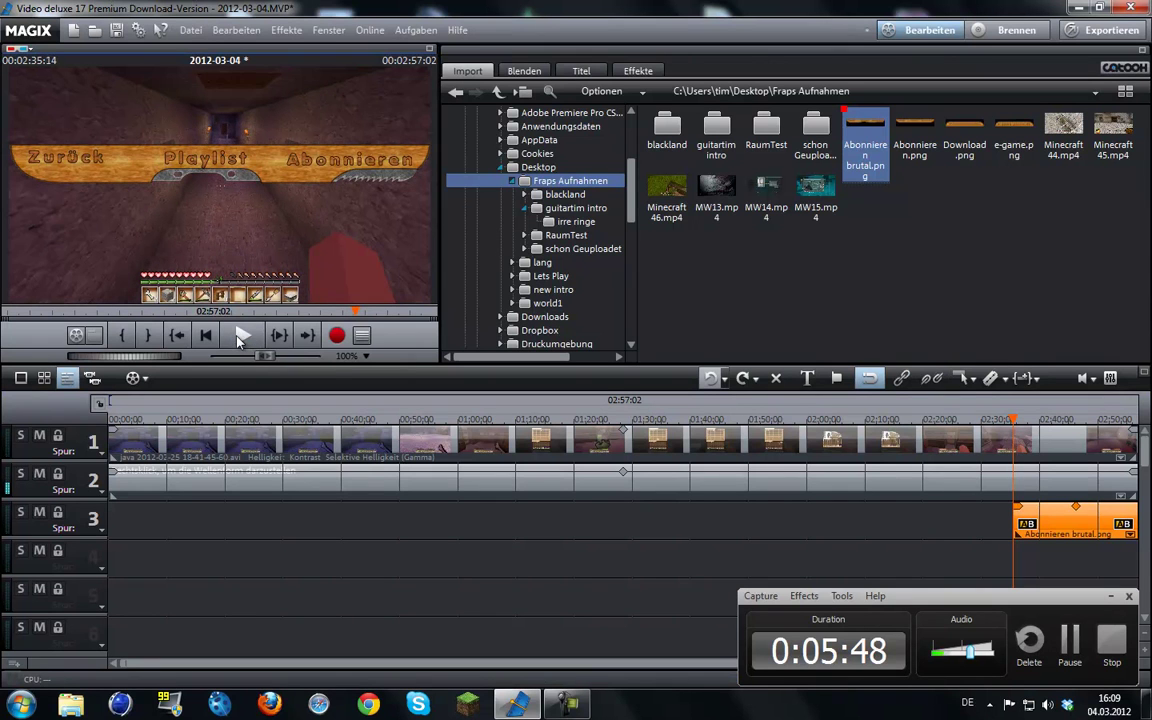
left_click(239, 340)
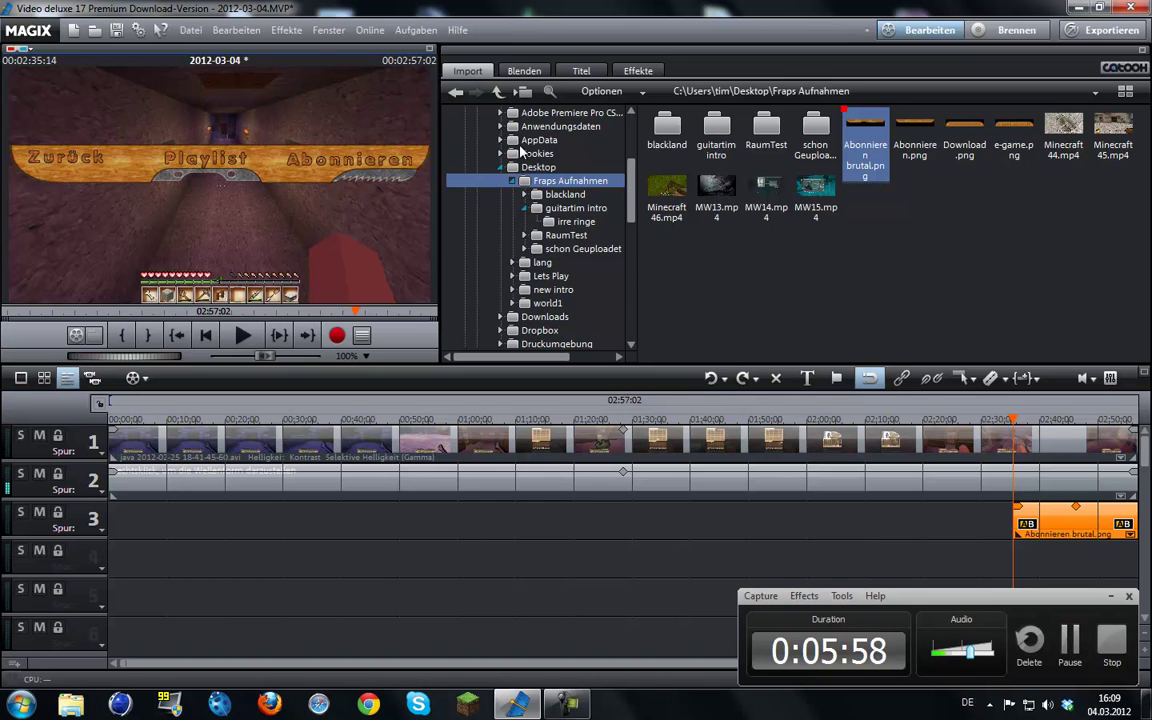
Move the Abonnieren brutal.png overlay to position 0 left, -140 top and set a position keyframe at its start.
left_click(648, 74)
left_click(505, 143)
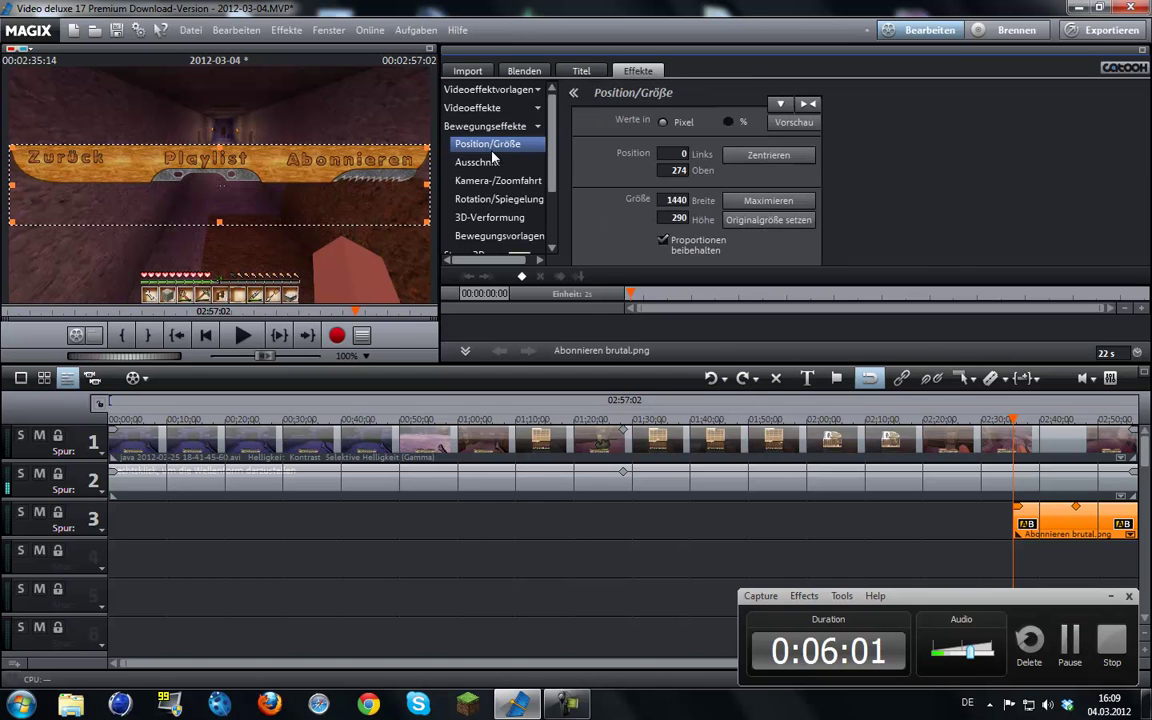
left_click_drag(252, 200, 251, 97)
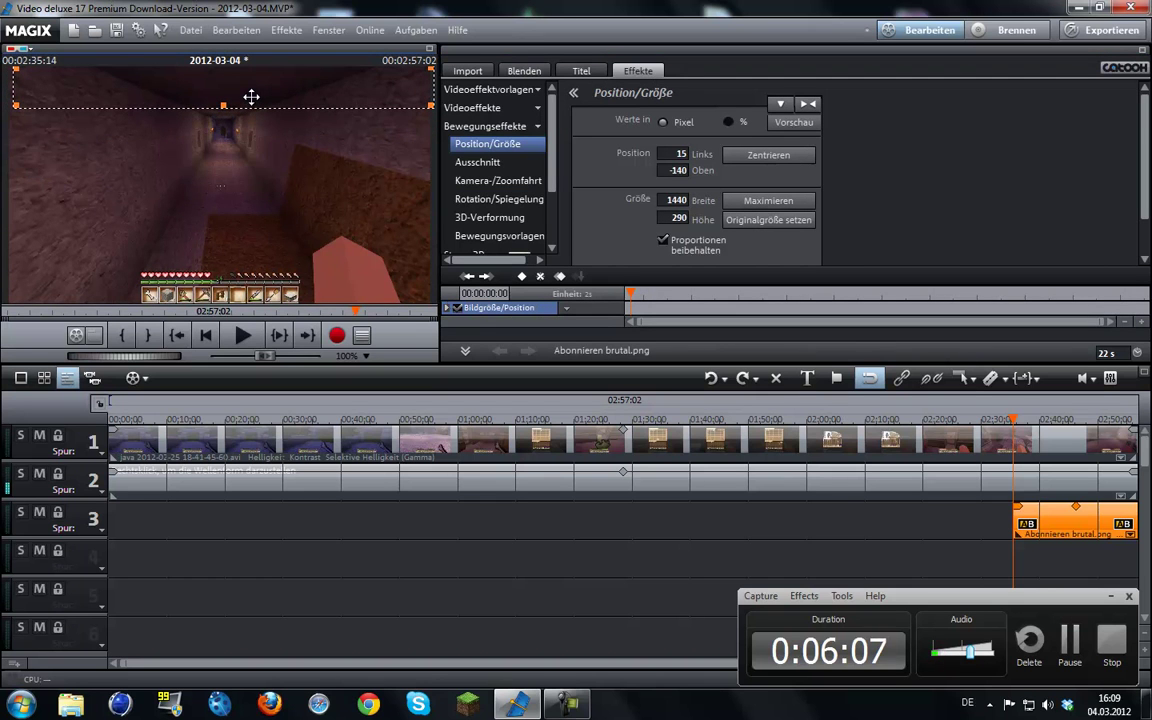
left_click(680, 154)
type("0")
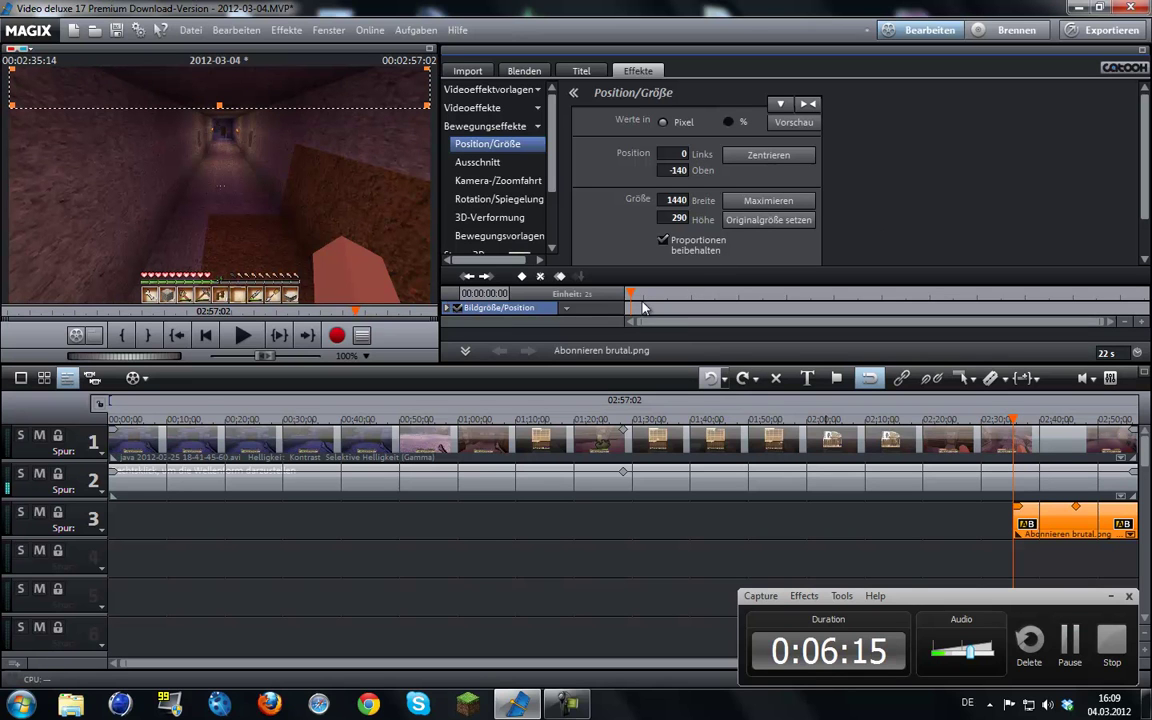
left_click(520, 276)
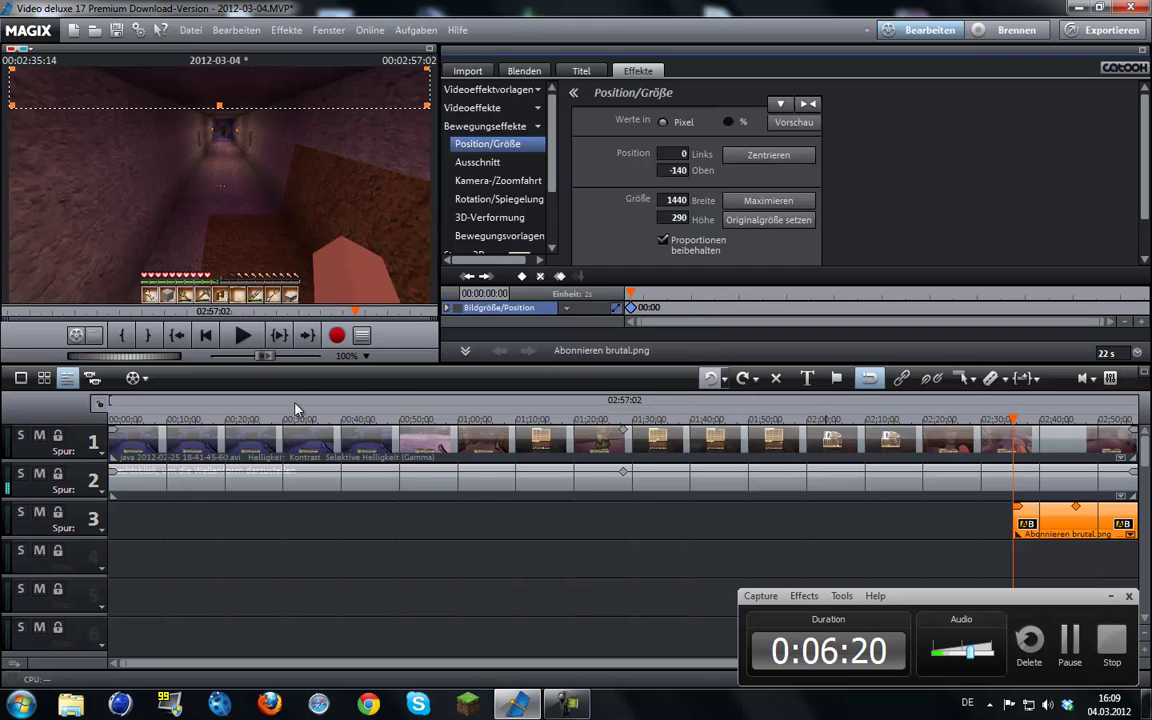
Play the video from the start of the Abonnieren brutal.png overlay to check its position.
left_click(243, 336)
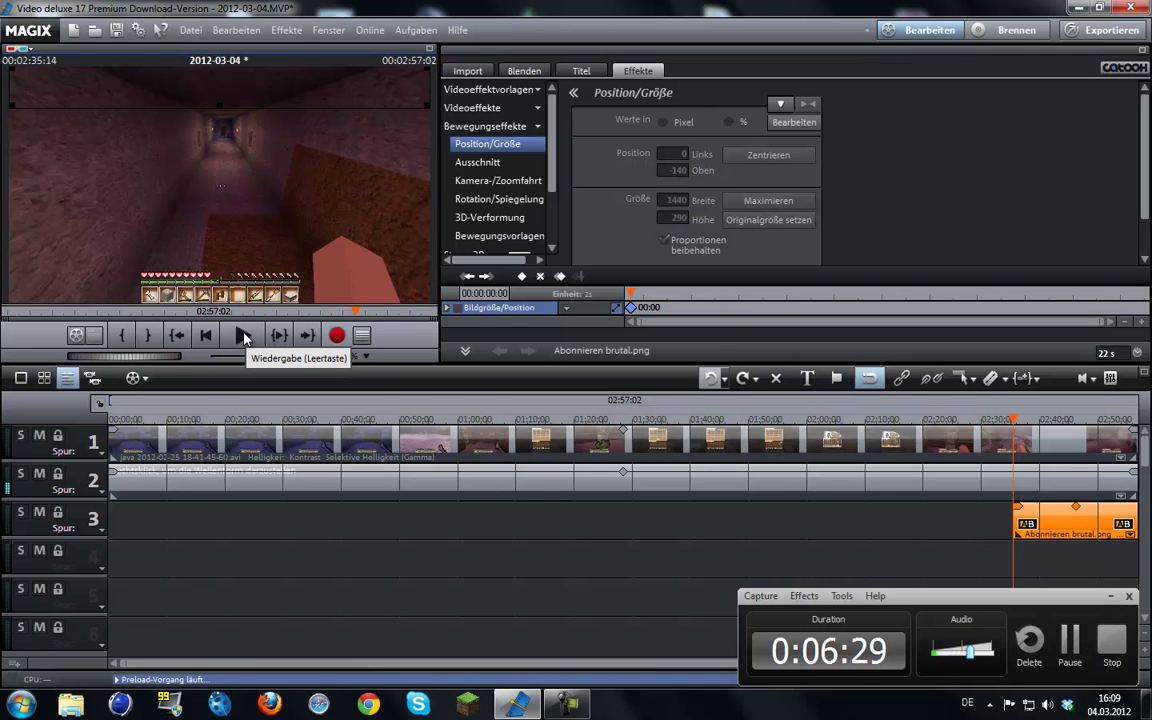
left_click(243, 336)
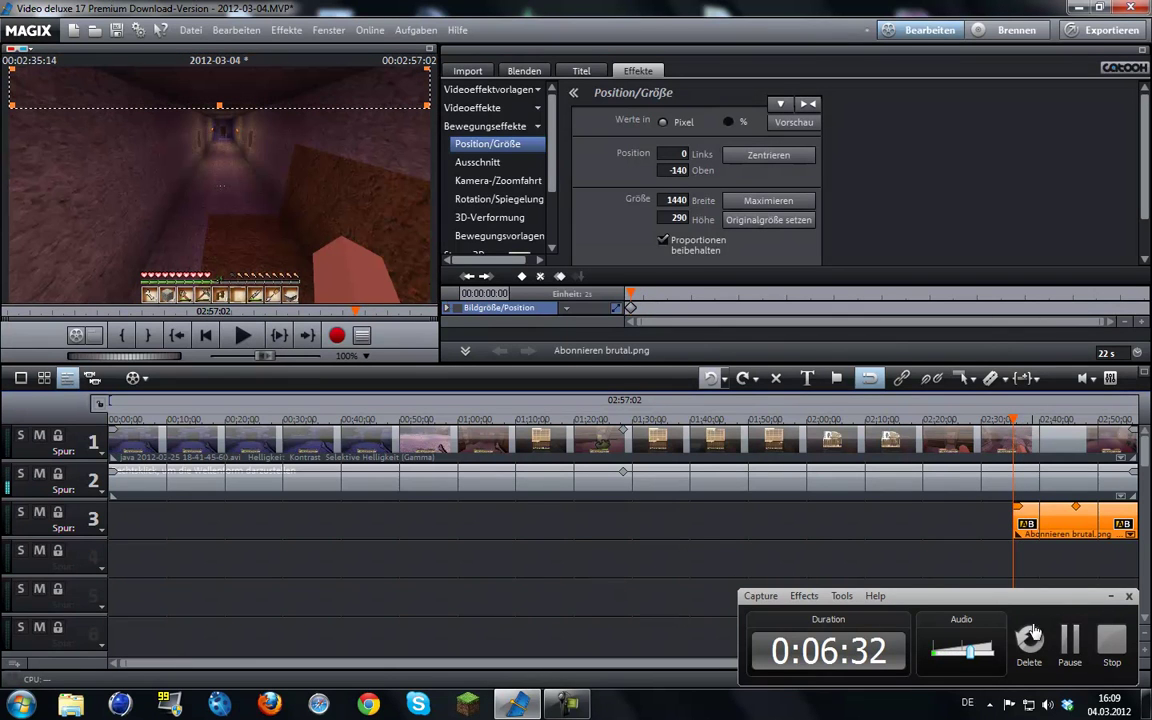
left_click(1110, 596)
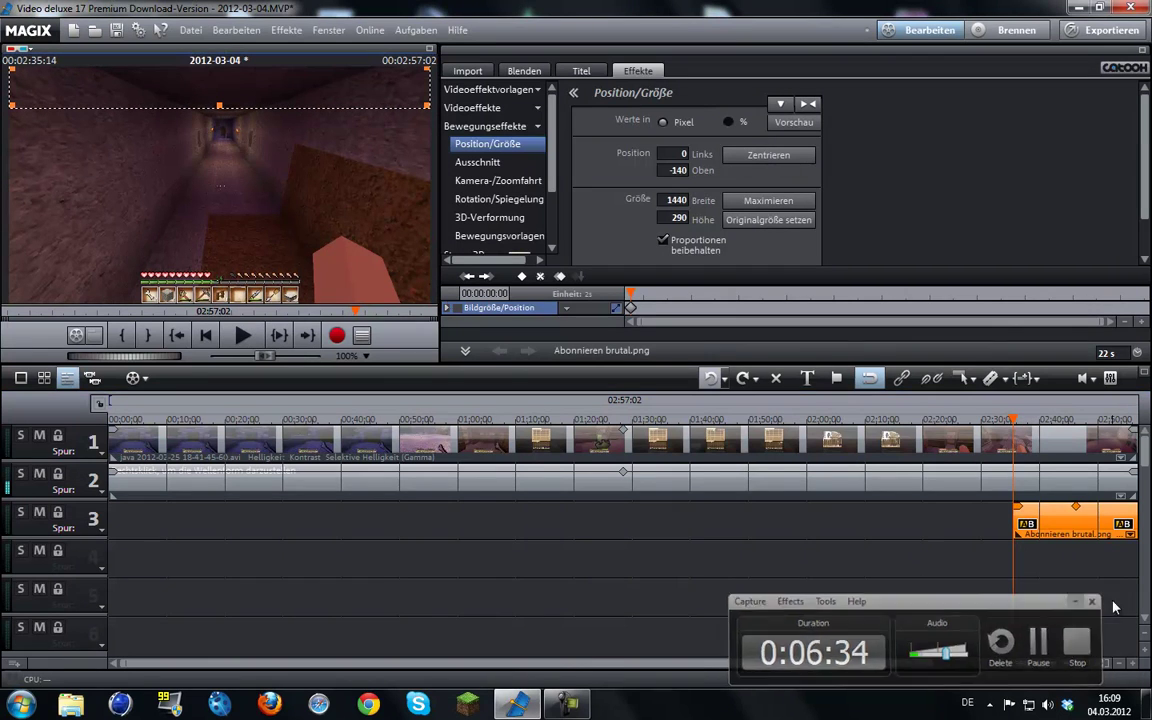
At 00:02:36:07, move the Abonnieren brutal.png overlay down into view at about -3 top as its second position keyframe.
left_click_drag(120, 664, 741, 585)
key("space")
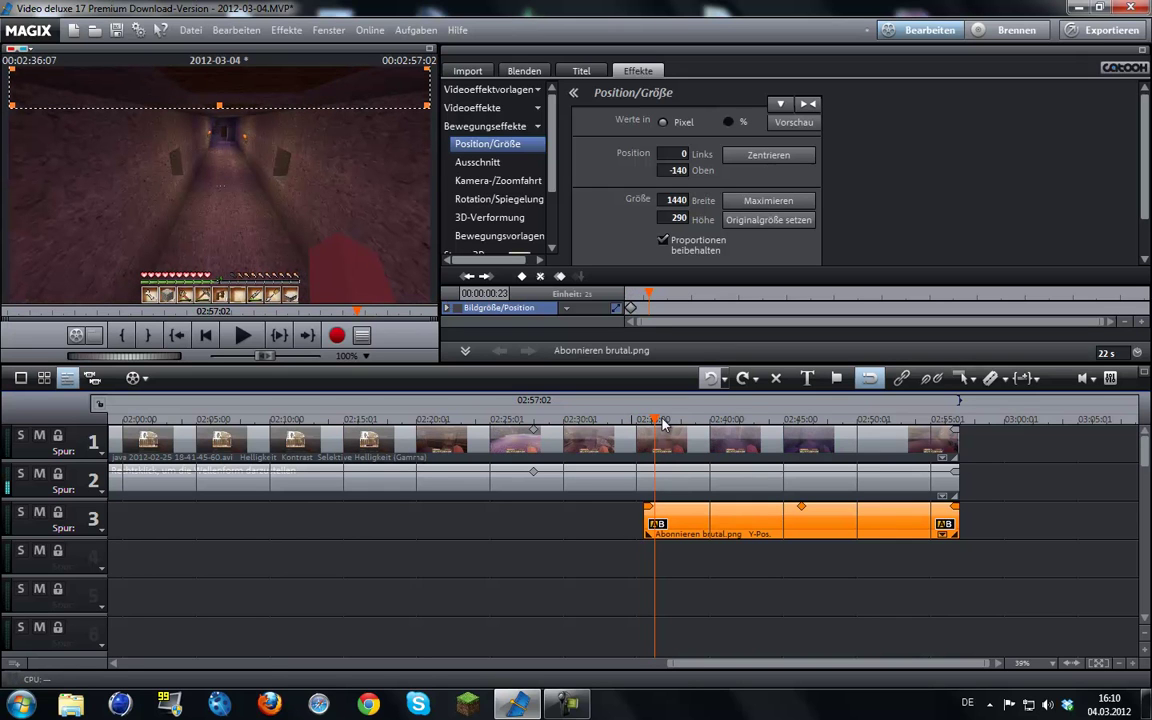
left_click_drag(229, 83, 232, 122)
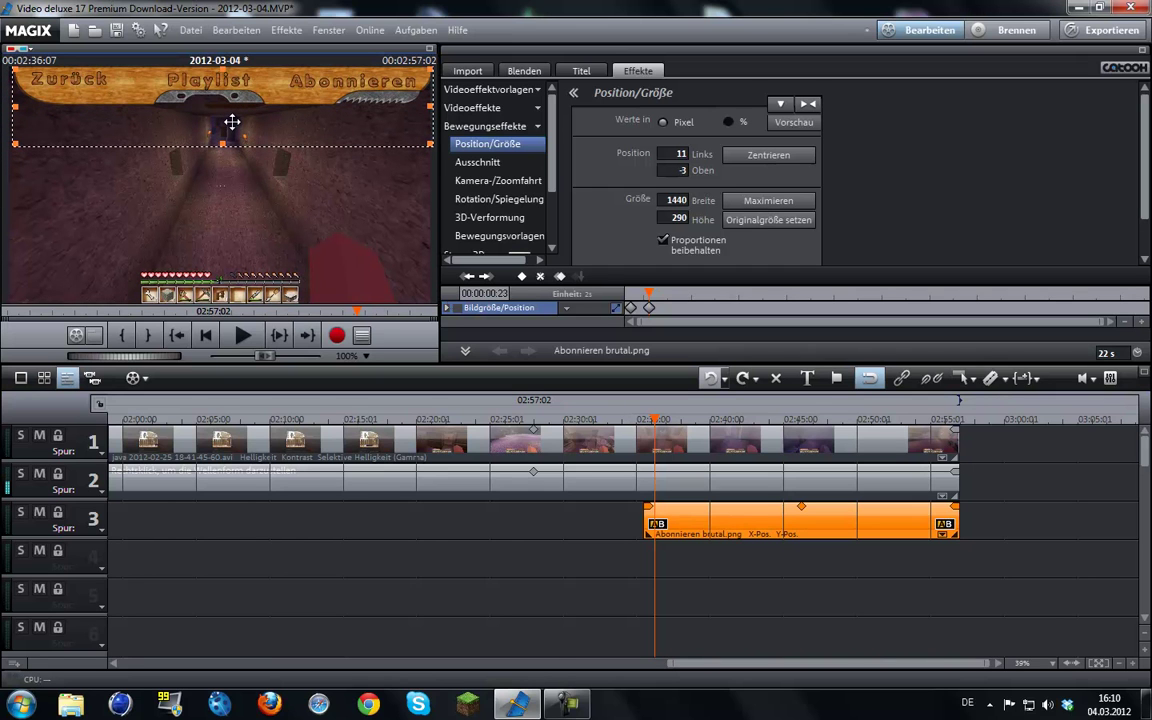
double_click(680, 154)
key("BackSpace")
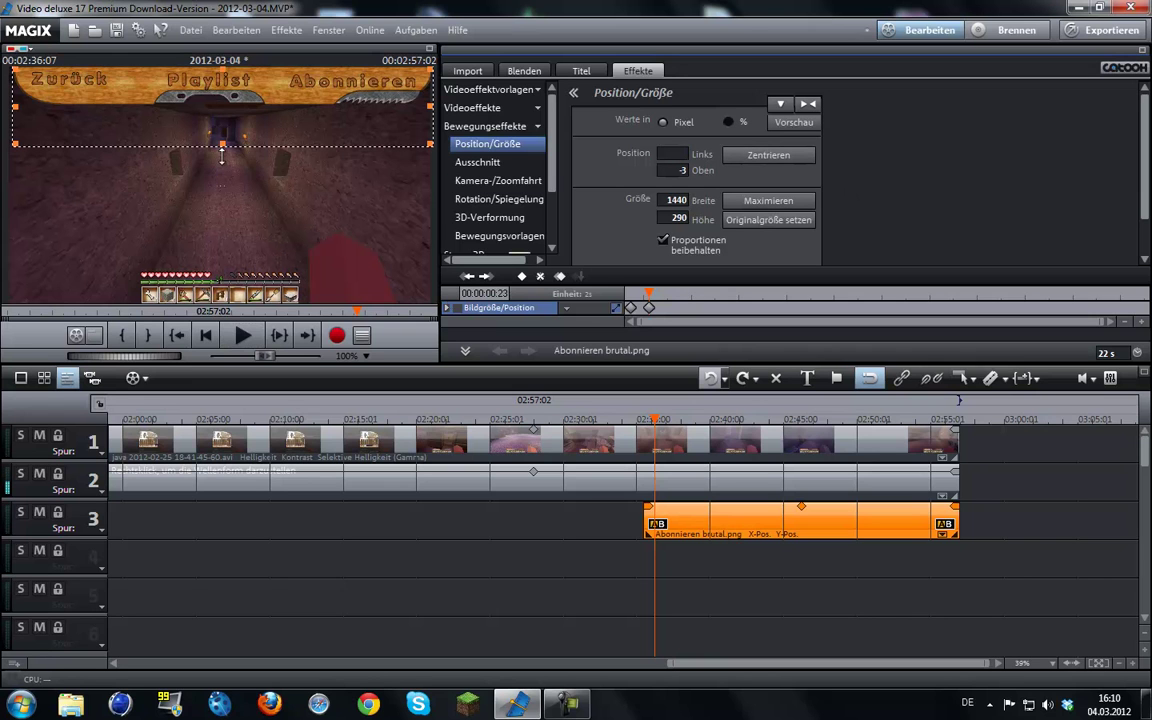
left_click_drag(218, 124, 219, 124)
Play the video from 00:02:34:18 to check how the Abonnieren brutal.png overlay slides in.
left_click(631, 416)
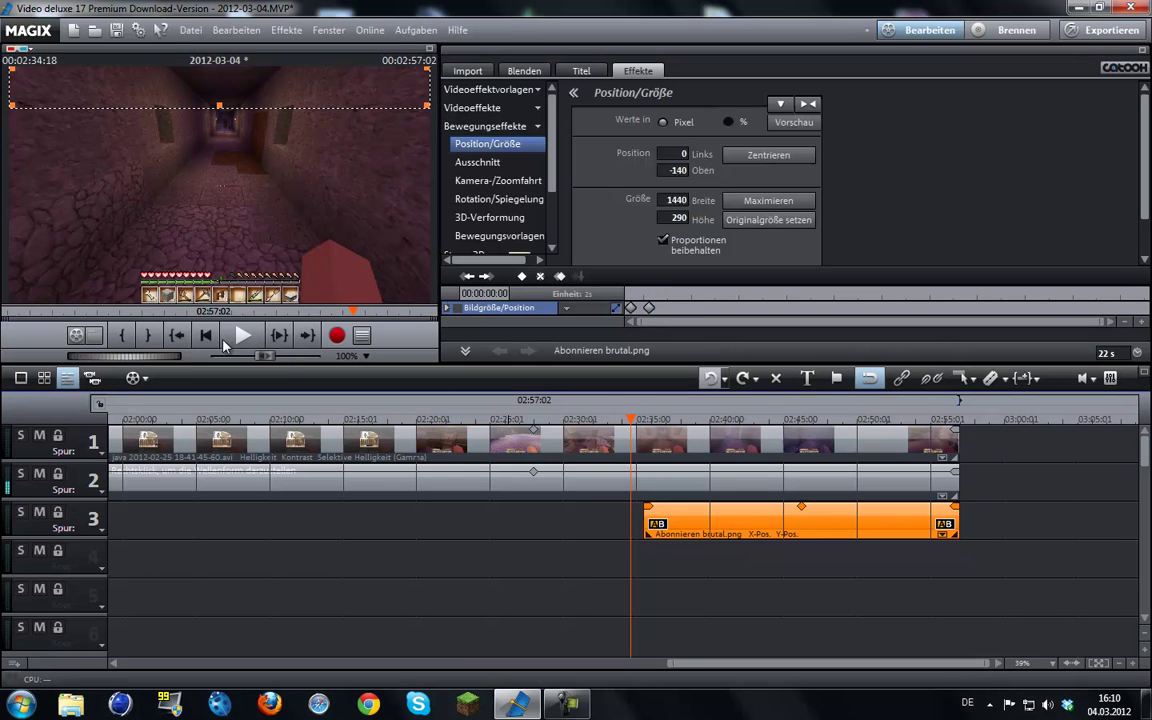
key("space")
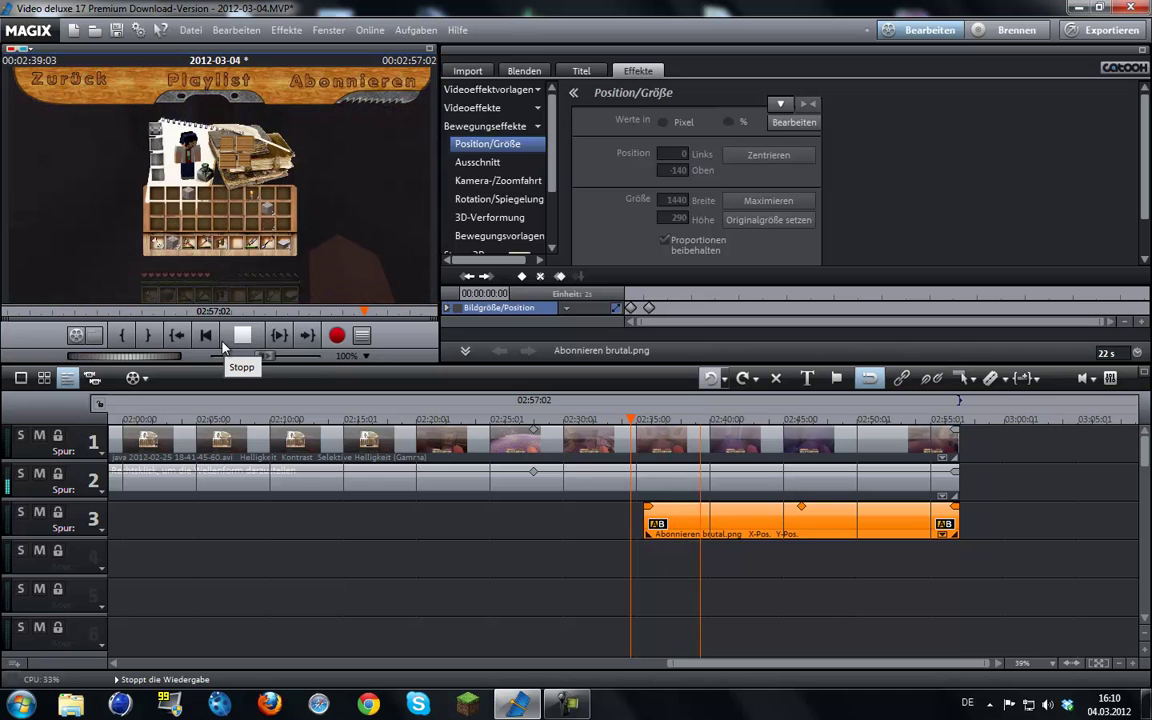
left_click(224, 345)
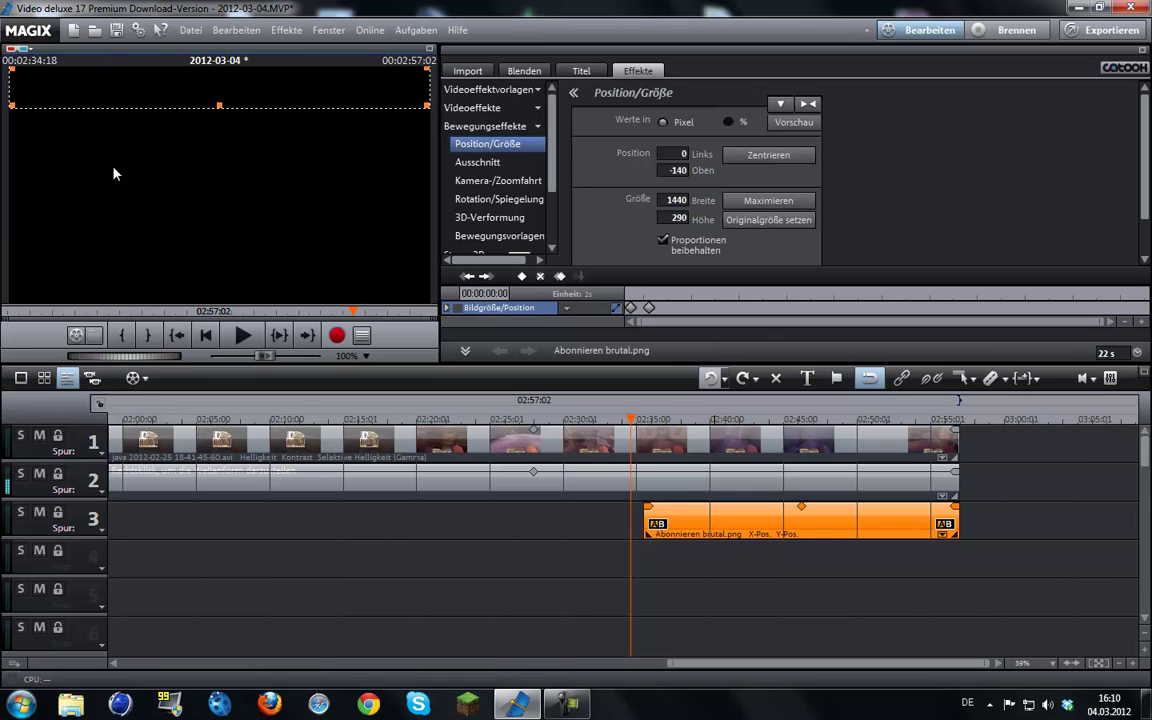
Insert the e-game.png image from the Fraps Aufnahmen folder on track 3 at about 00:00:40.
left_click_drag(630, 420, 97, 420)
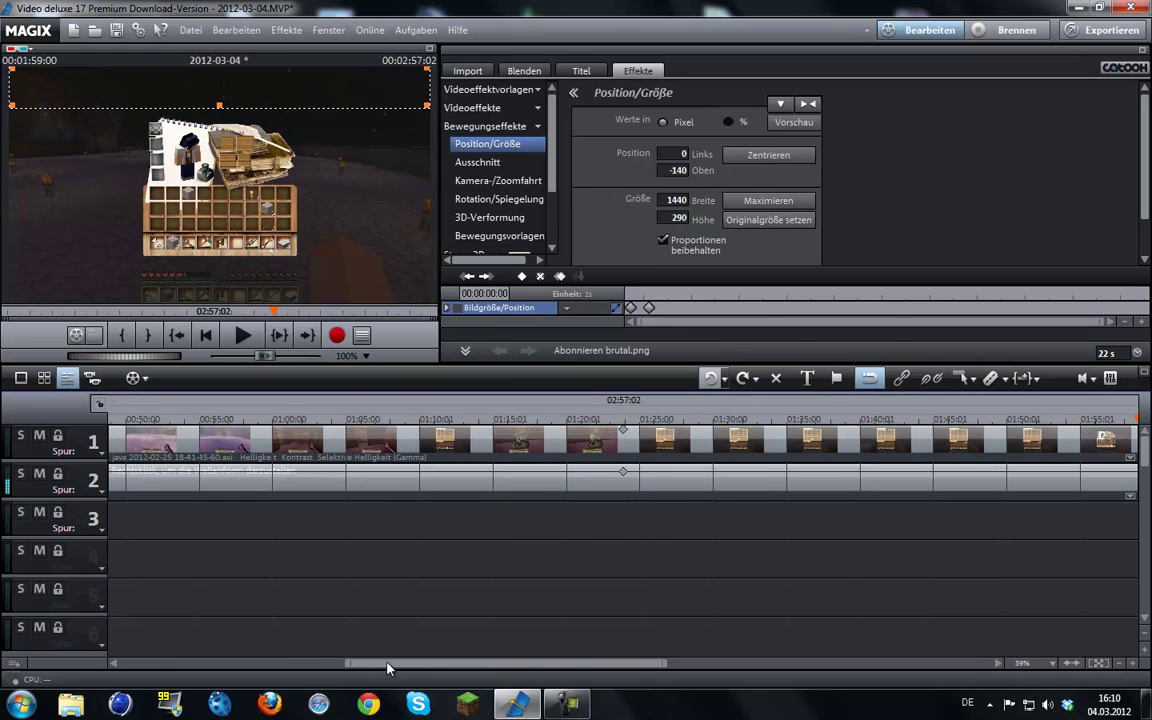
scroll(315, 597, "down", 3)
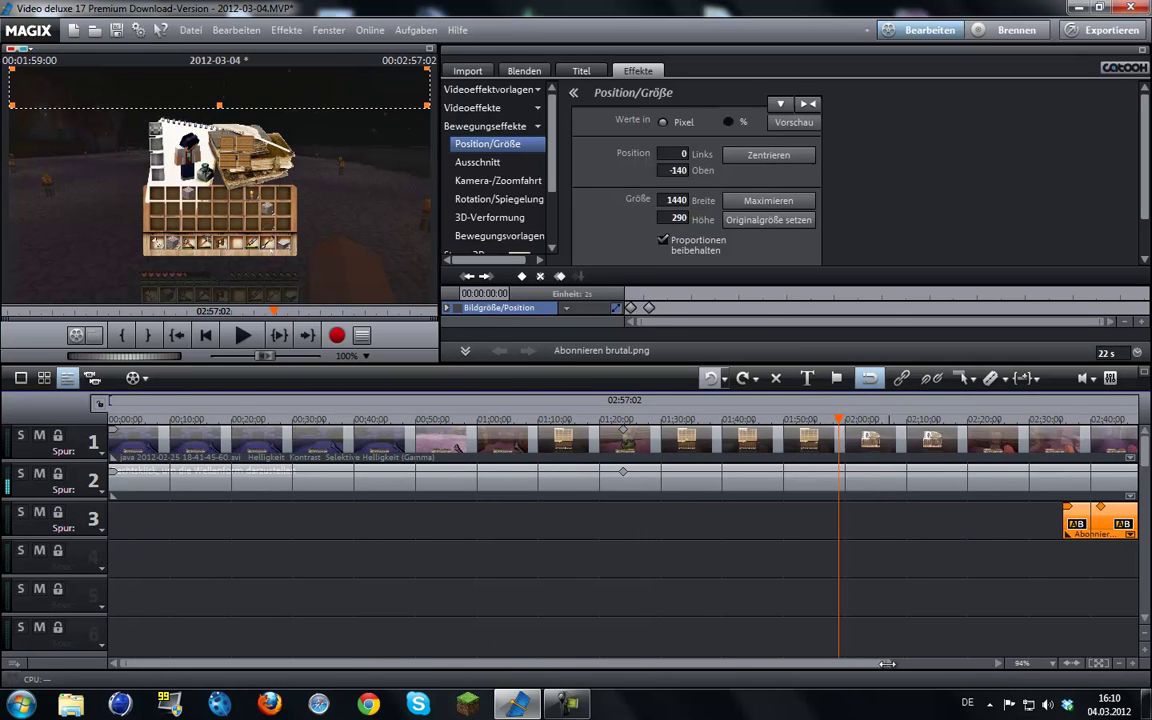
left_click_drag(887, 663, 995, 663)
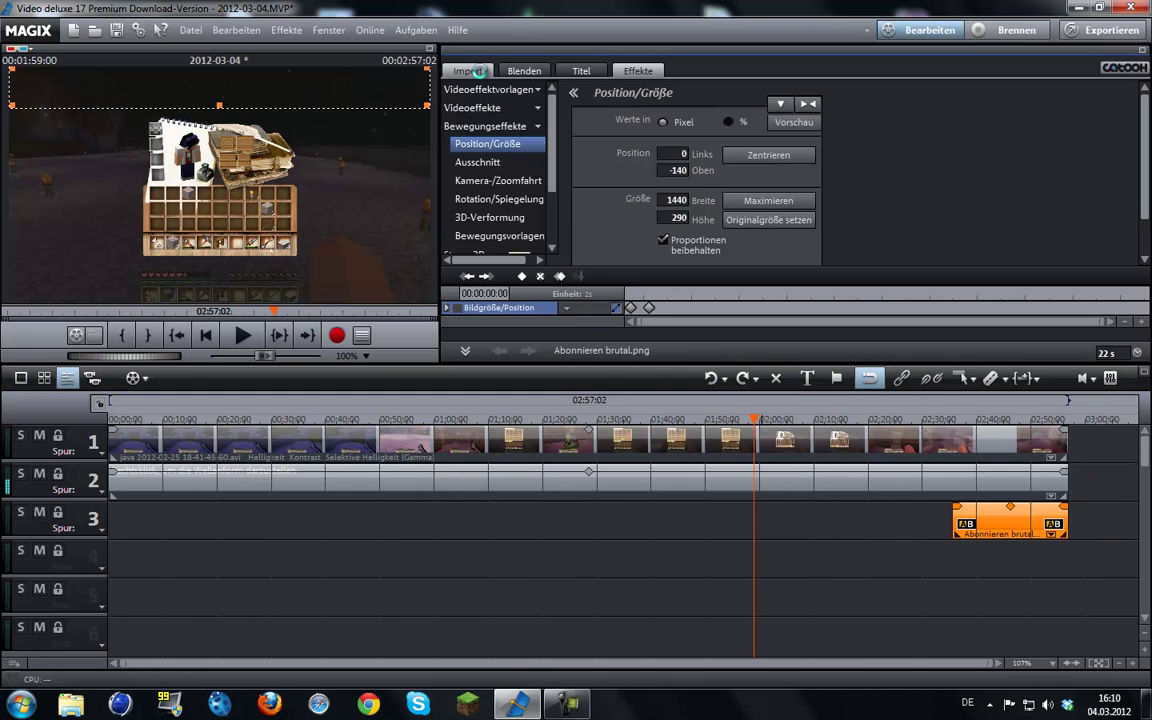
left_click(470, 71)
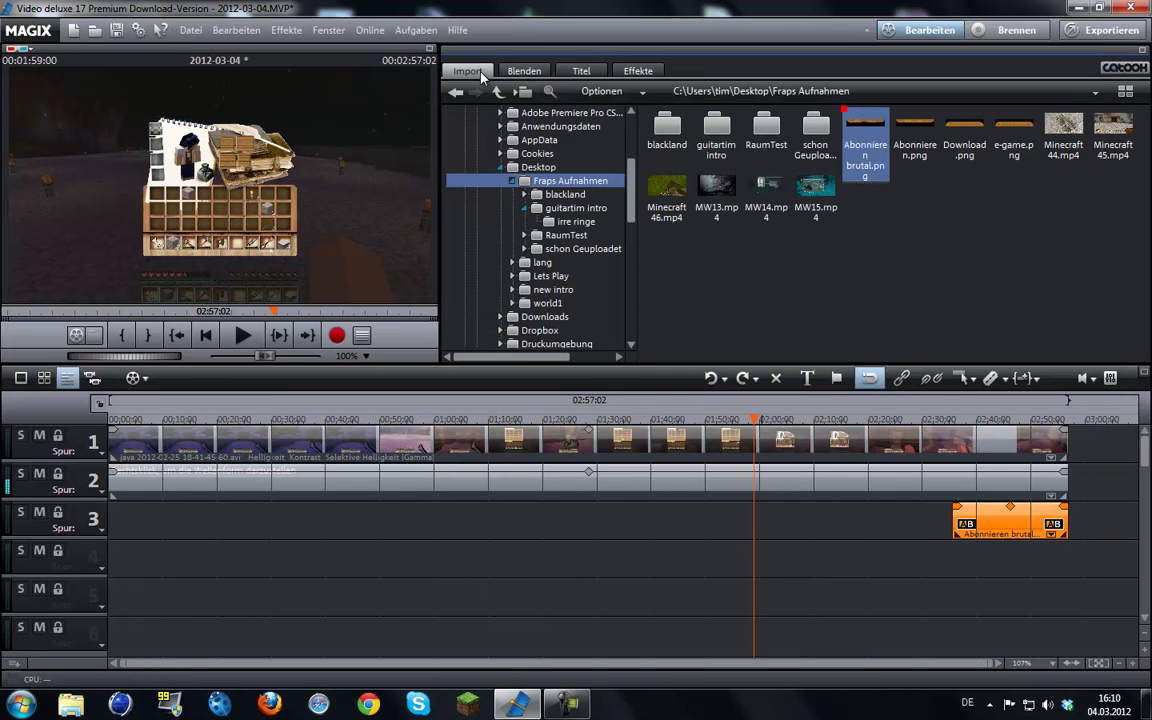
left_click(284, 419)
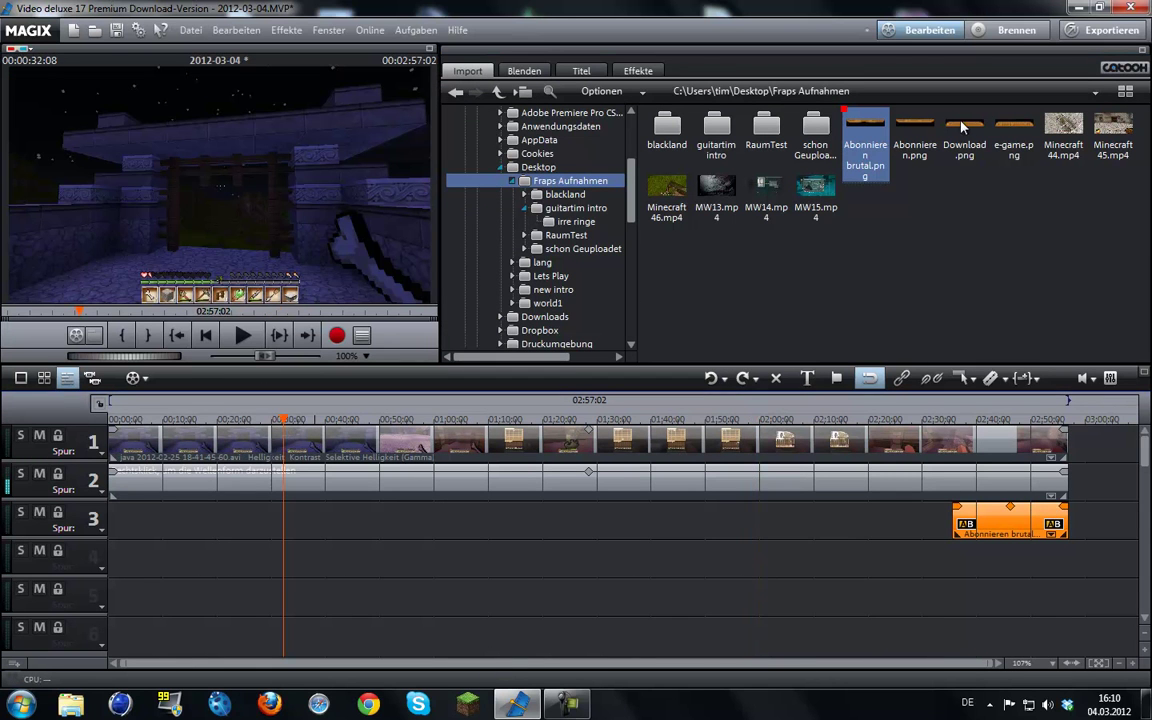
left_click(965, 127)
left_click(1014, 133)
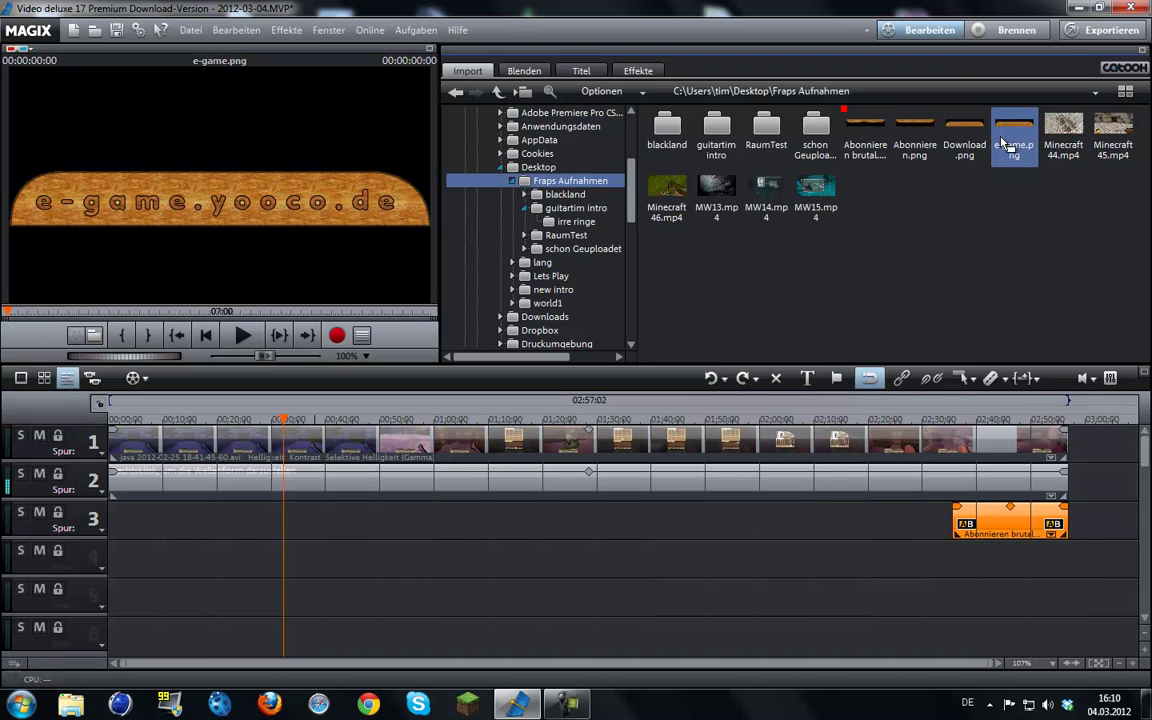
left_click_drag(688, 388, 346, 518)
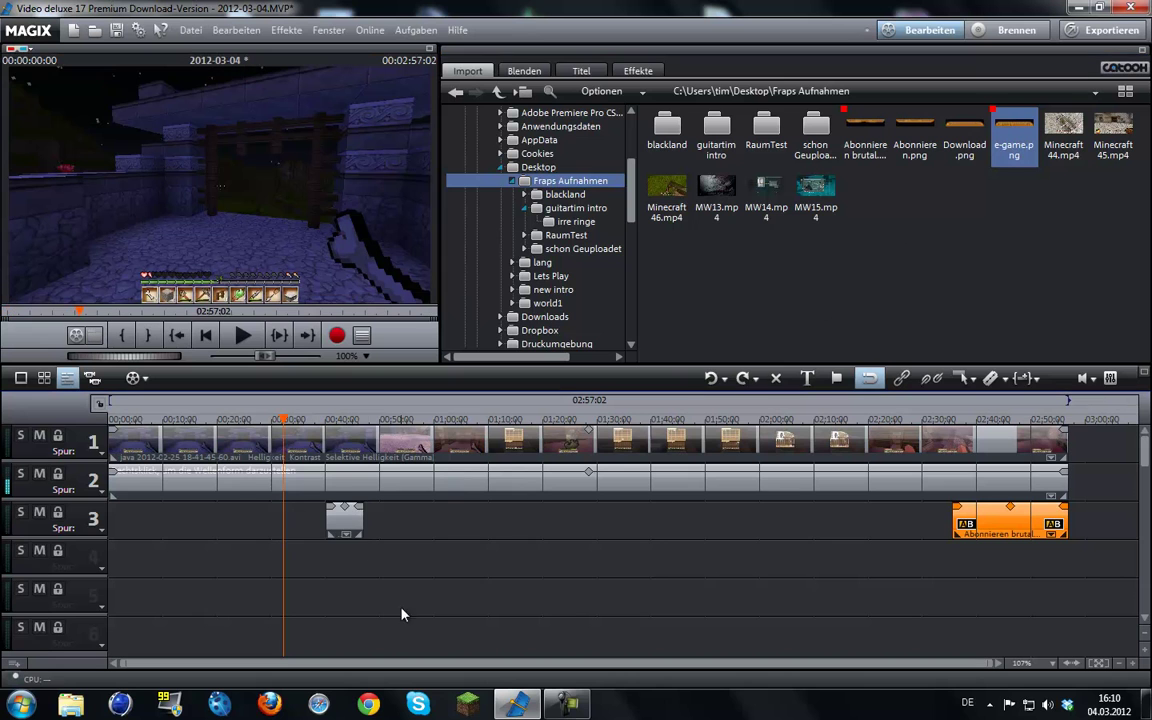
Place the playhead at the start of the e-game.png overlay and extend the overlay to about 11 seconds.
left_click_drag(293, 416, 326, 430)
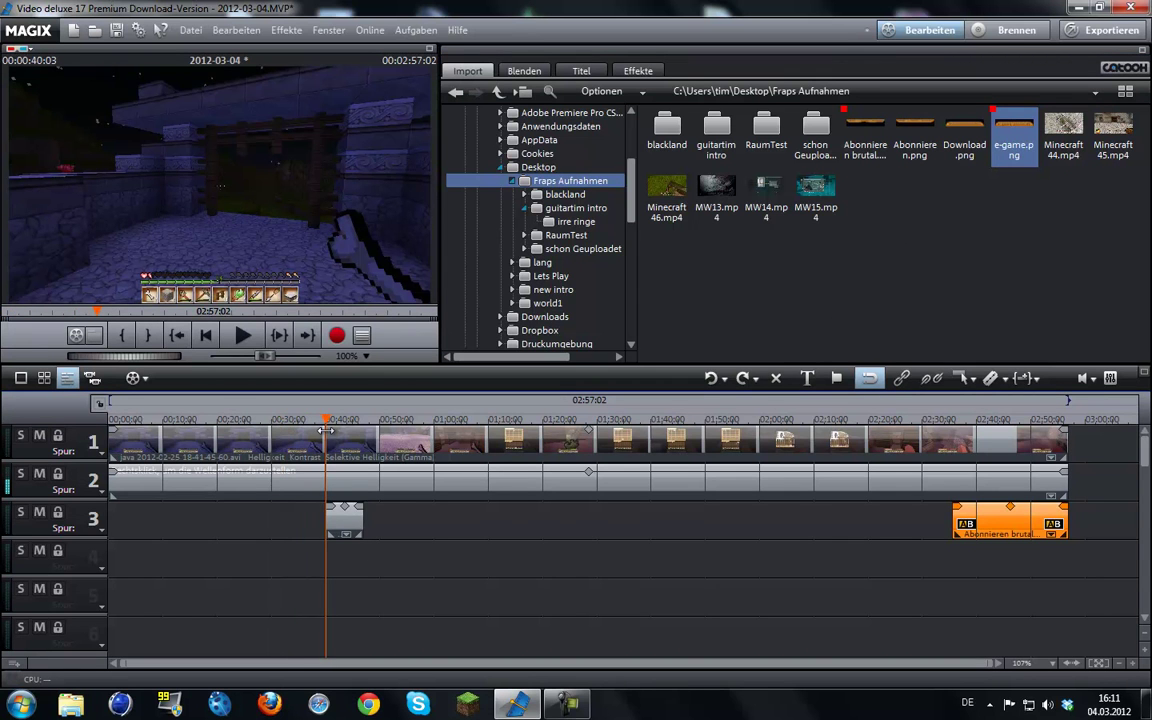
left_click(375, 525)
left_click(345, 520)
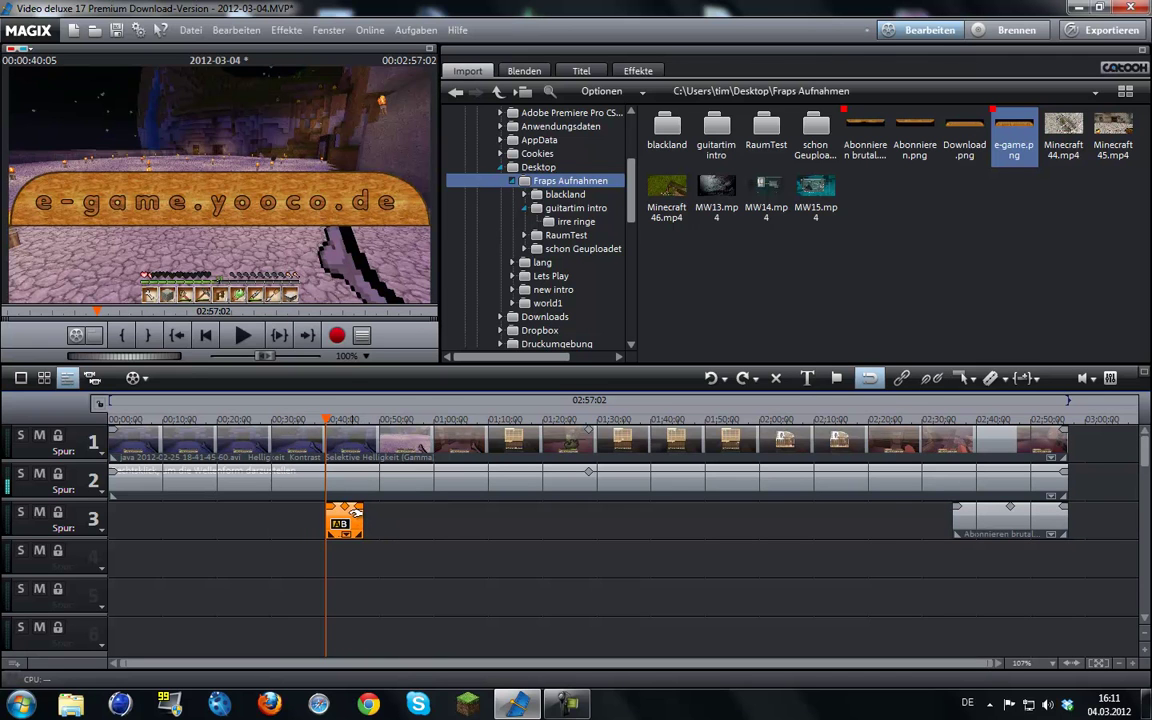
left_click_drag(361, 521, 388, 521)
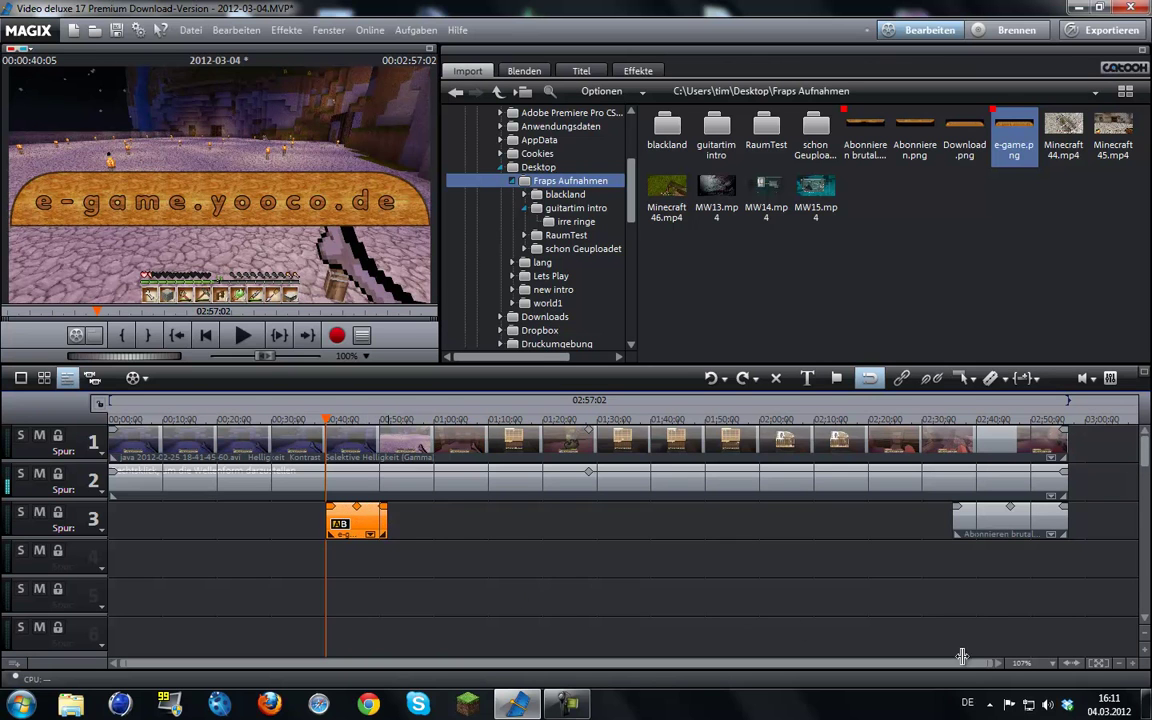
Move the e-game.png overlay below the visible picture to about 747 top and set a position keyframe at its start.
left_click_drag(993, 663, 434, 668)
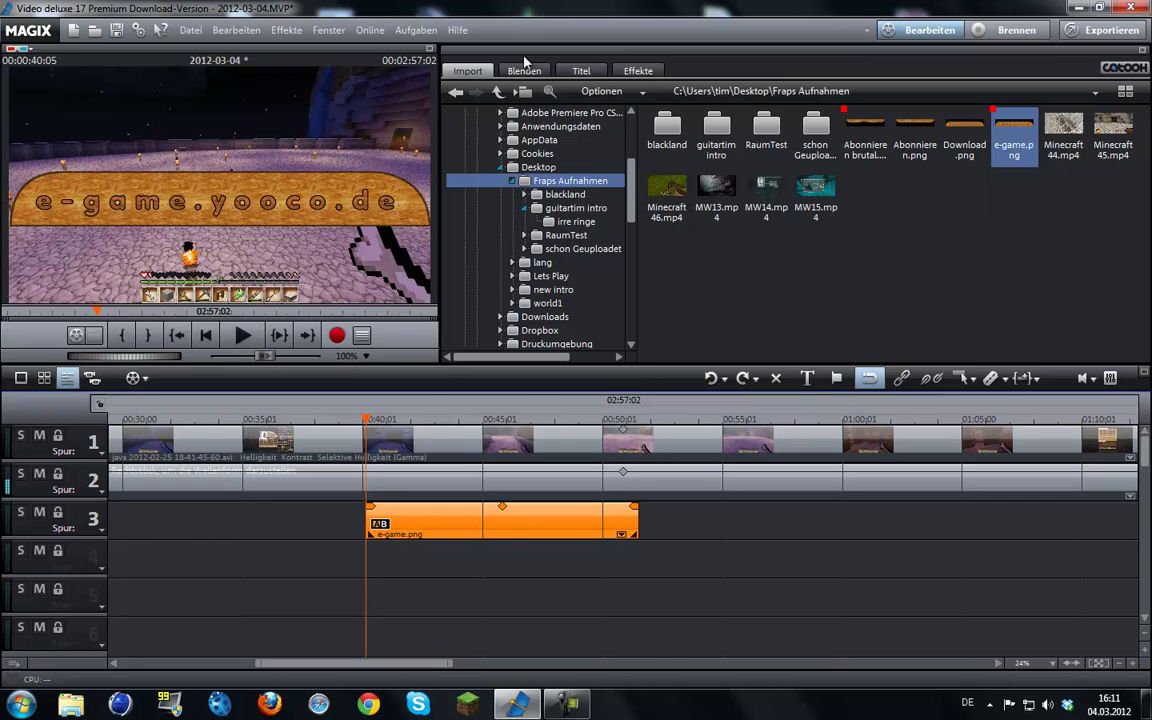
left_click(638, 71)
left_click_drag(222, 167, 221, 243)
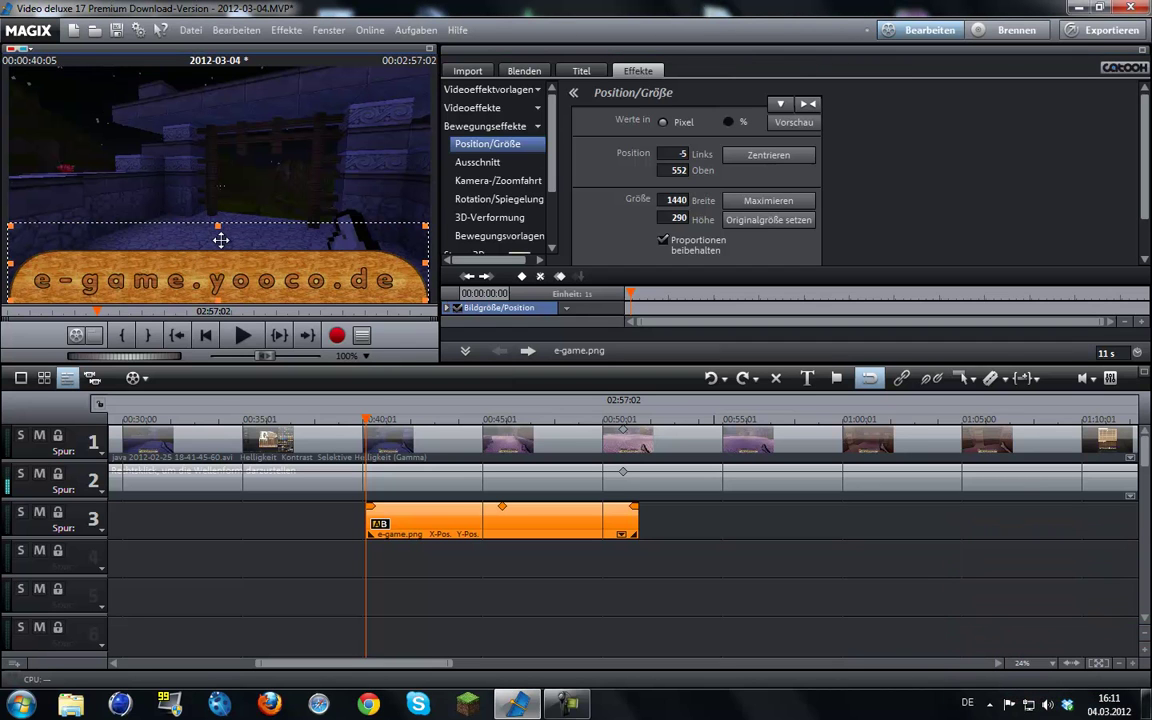
left_click_drag(221, 240, 223, 295)
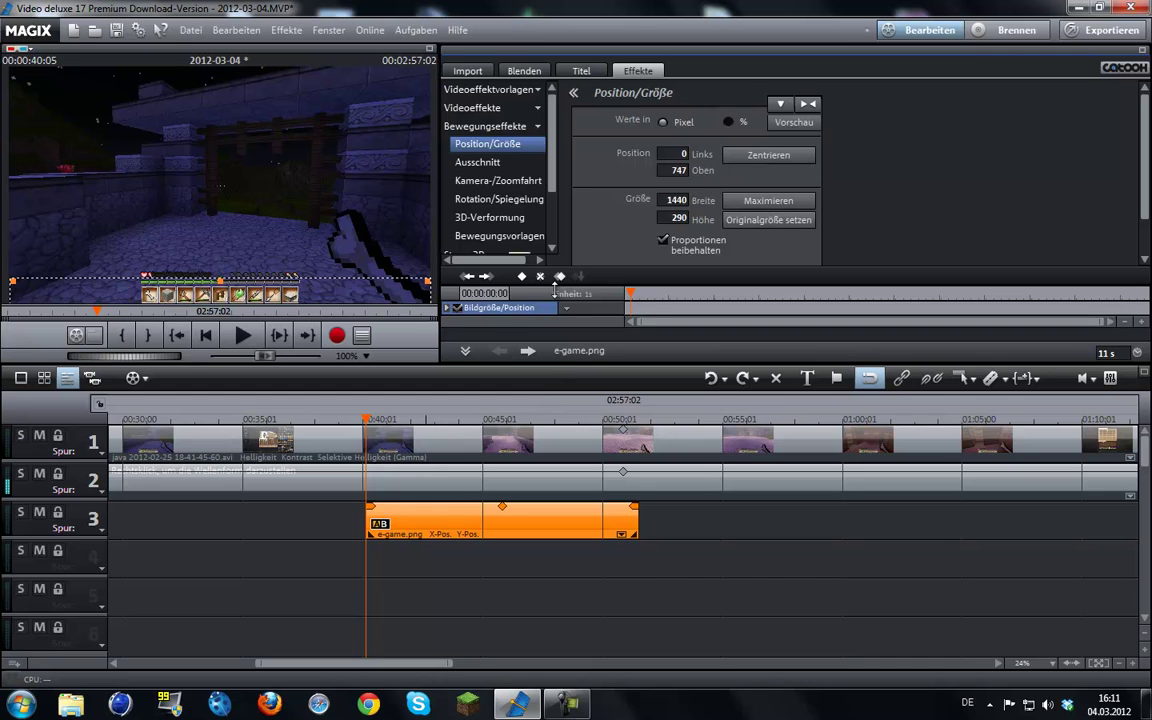
left_click(522, 277)
Two seconds into the e-game.png overlay, raise it into view at 0 left, 561 top and set a position keyframe.
left_click(414, 418)
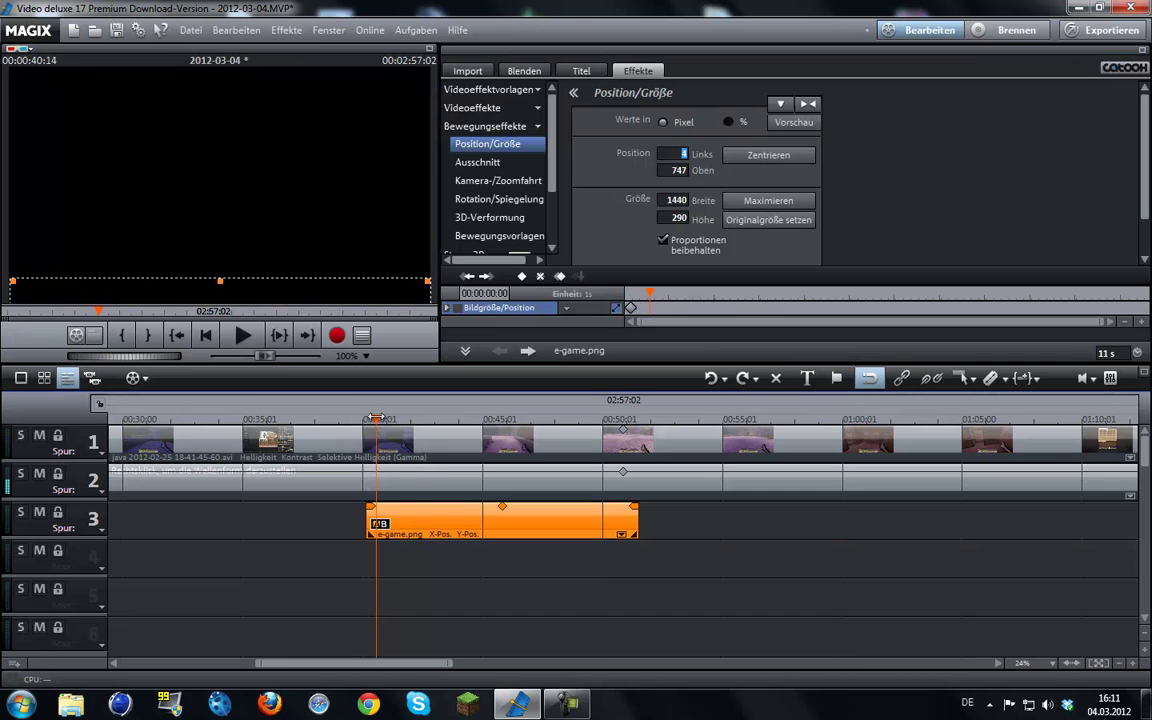
left_click_drag(218, 291, 220, 240)
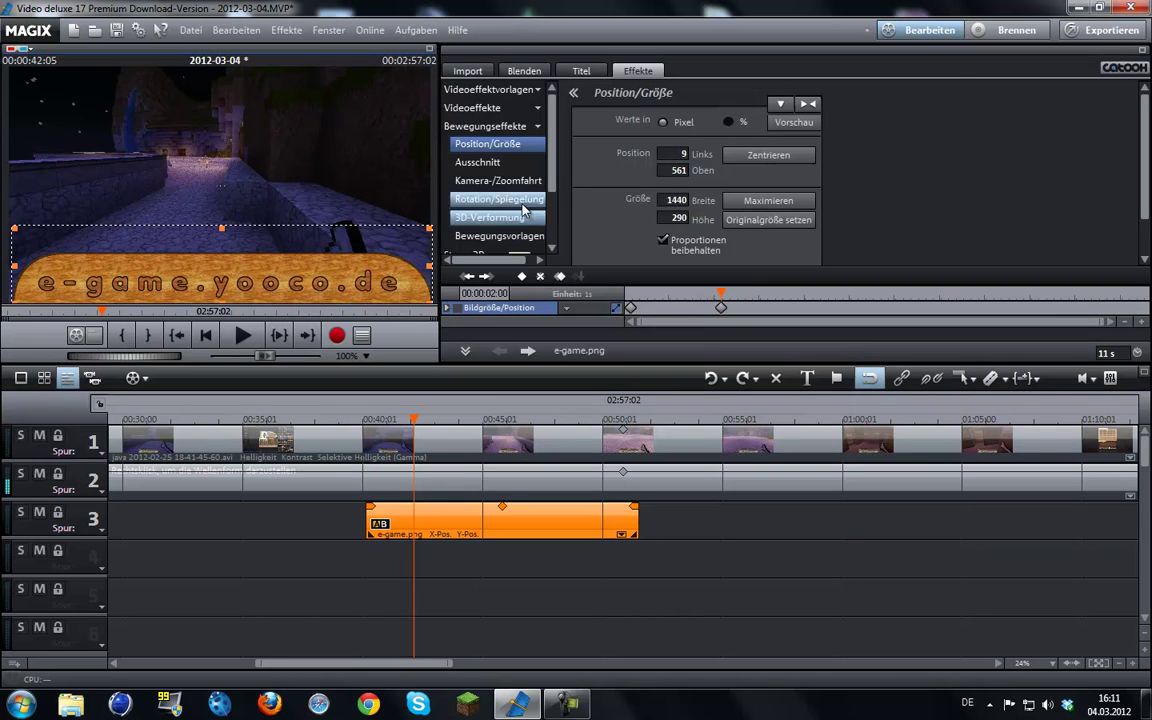
double_click(680, 153)
type("0")
key("Return")
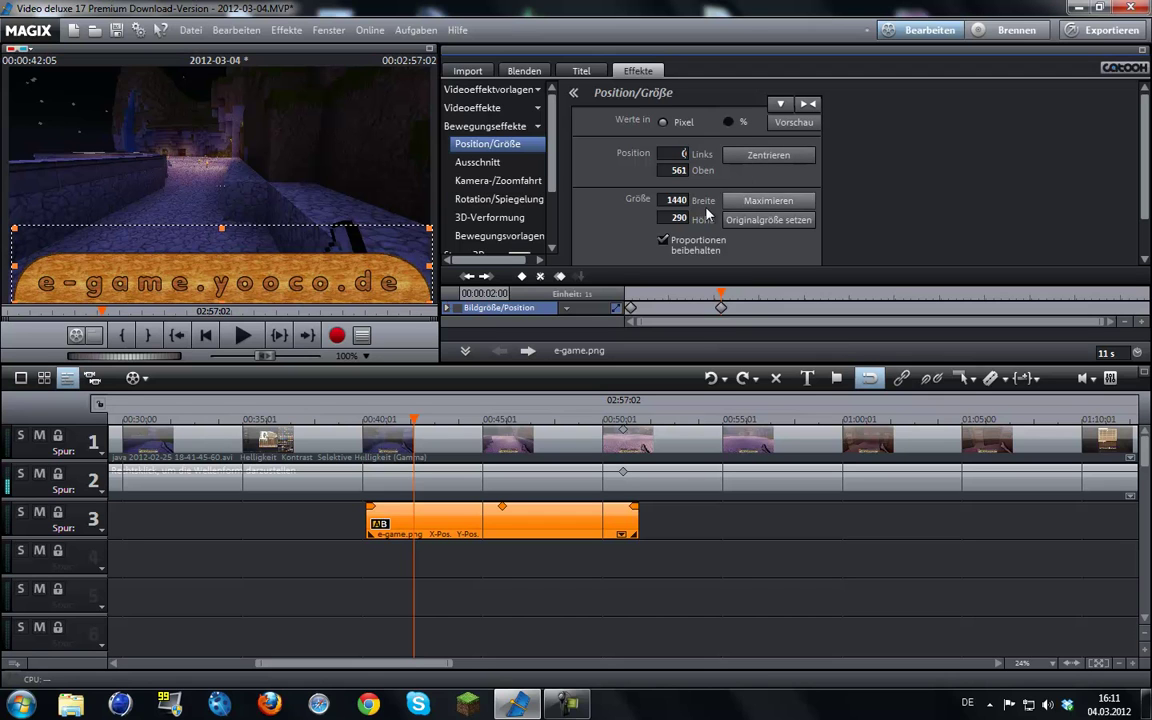
left_click(522, 277)
Play the e-game.png slide-in from 00:00:38:25 and lower the recording's audio on track 2 to minimum volume.
left_click_drag(413, 415, 334, 415)
left_click(232, 343)
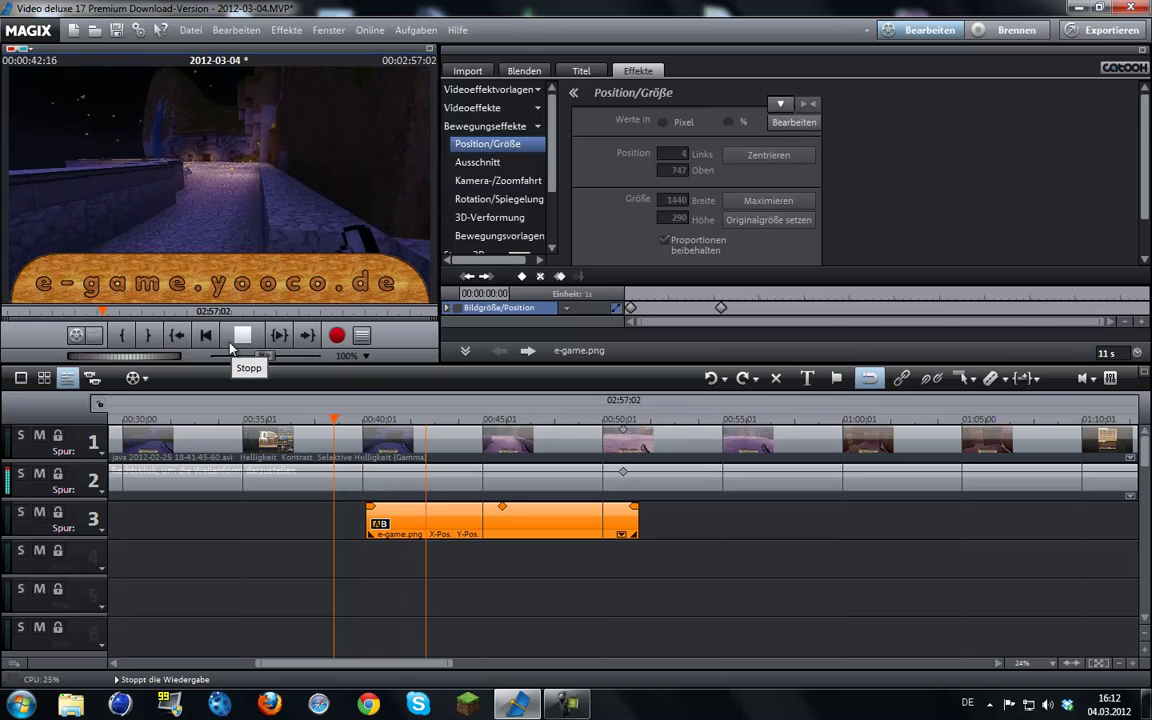
left_click(232, 343)
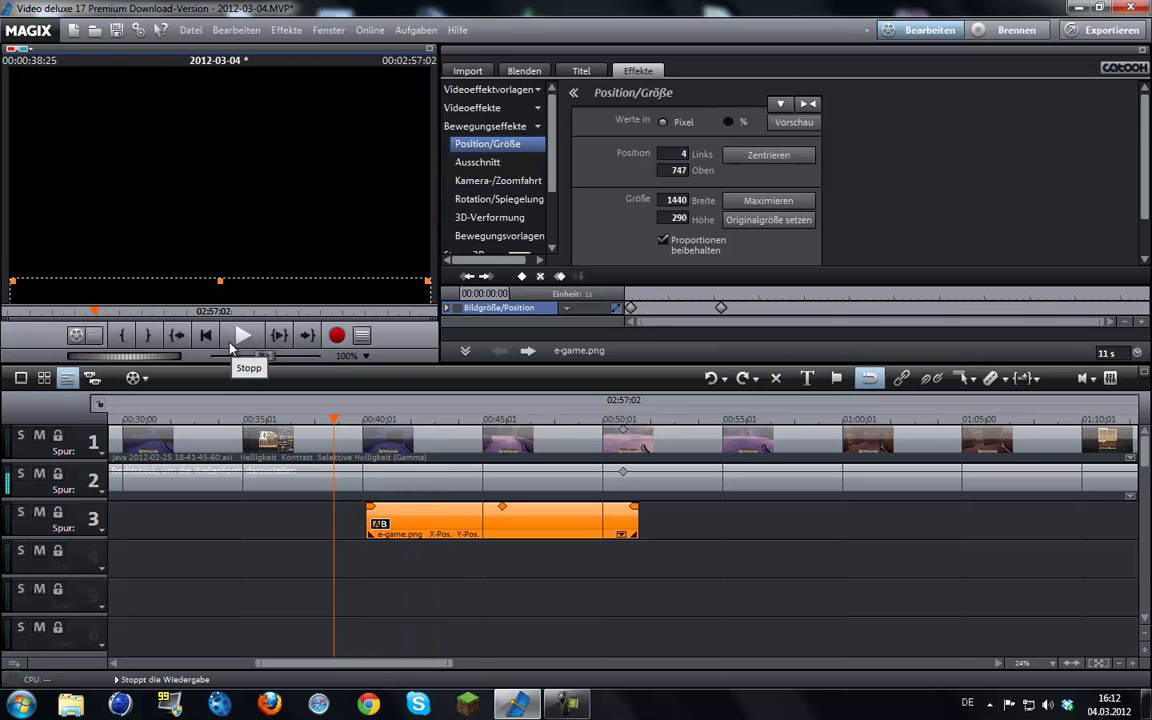
left_click(622, 470)
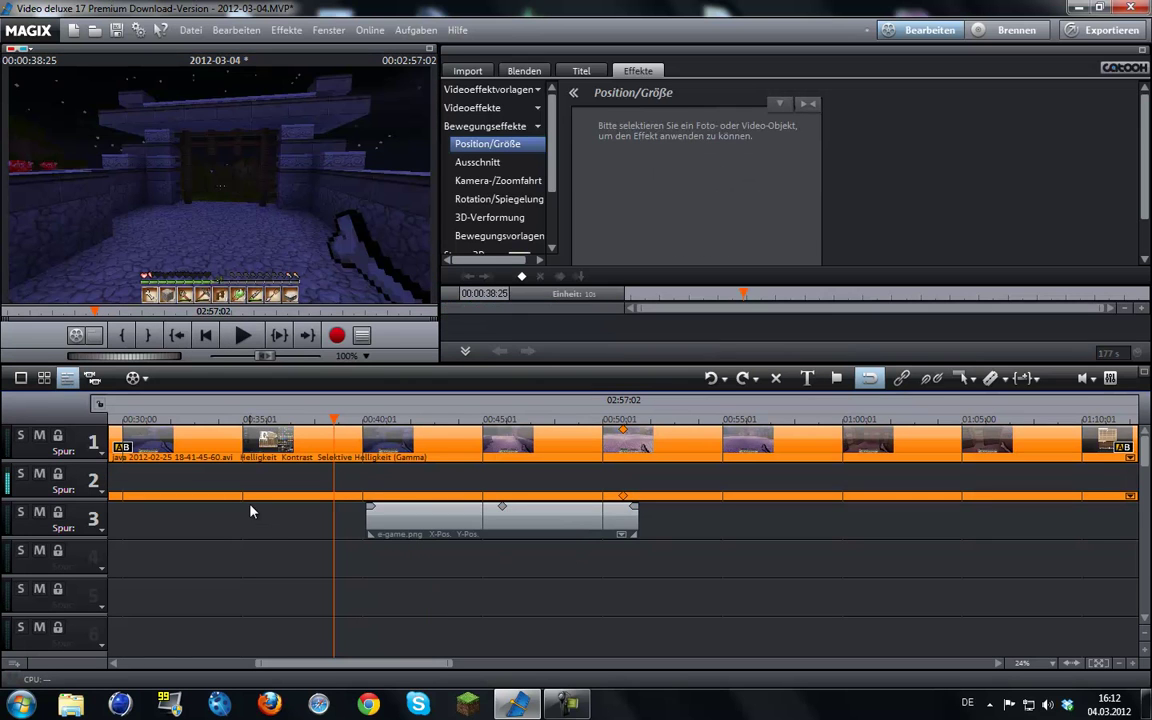
Shift the second position keyframe of e-game.png close to the first one and play the faster slide-in from the overlay's start.
left_click(407, 517)
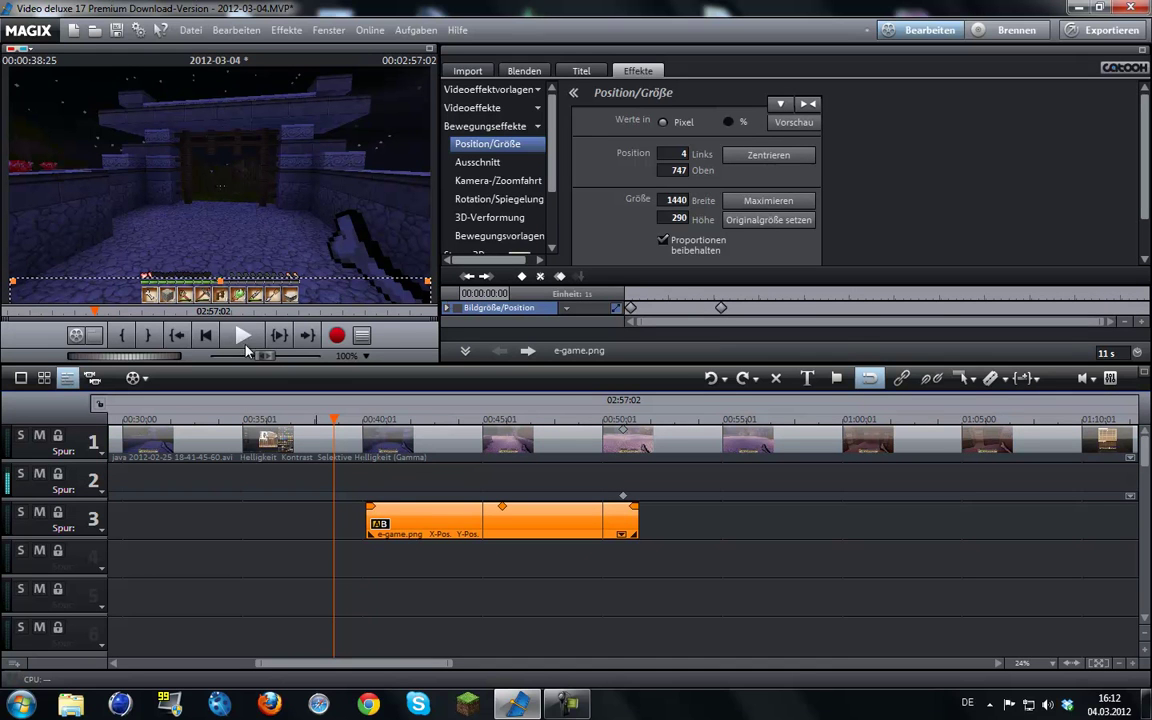
left_click_drag(721, 307, 598, 309)
left_click(364, 419)
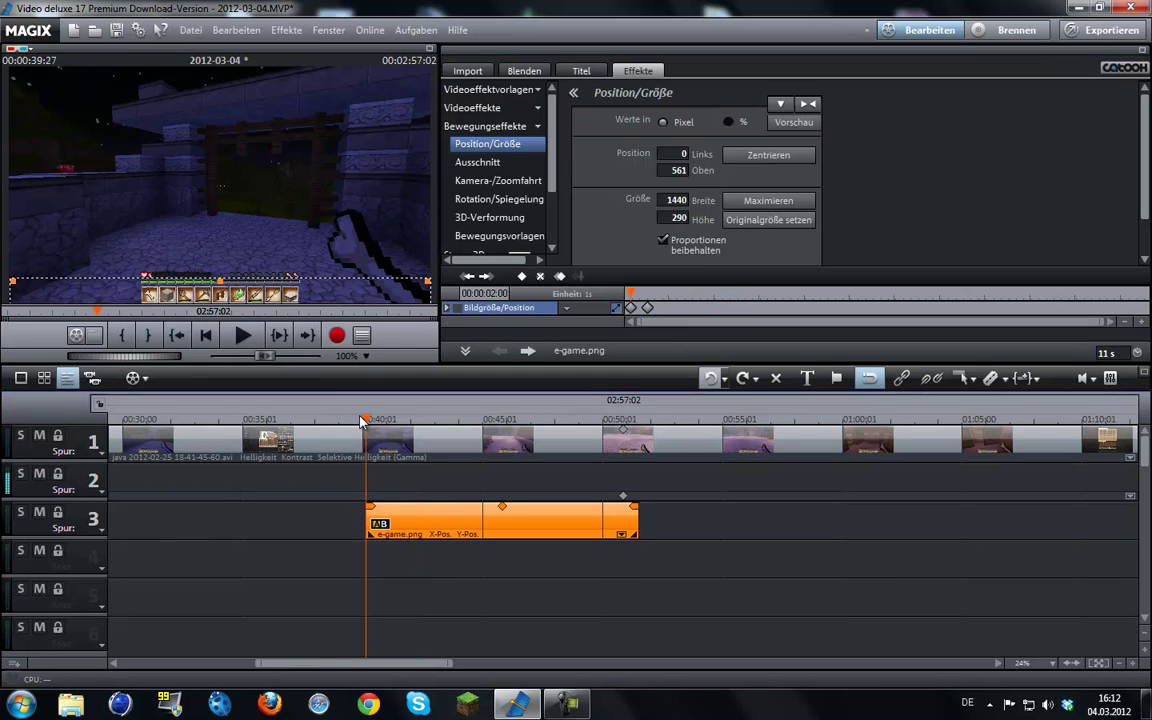
left_click(232, 336)
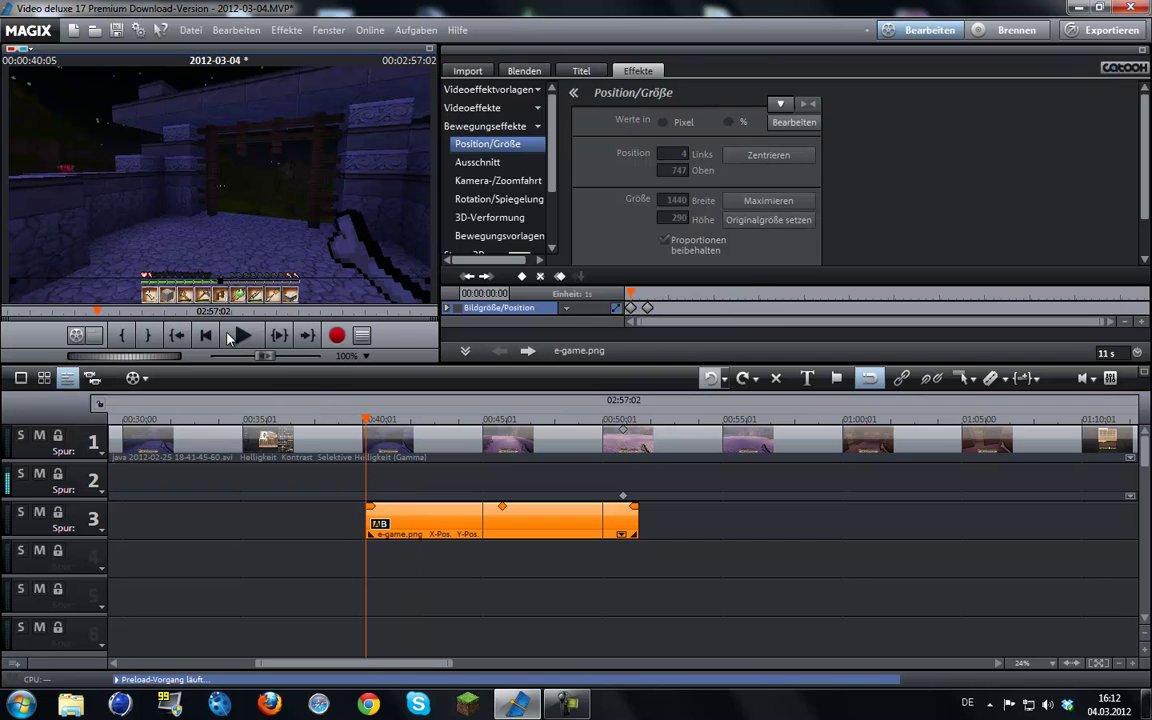
left_click(232, 336)
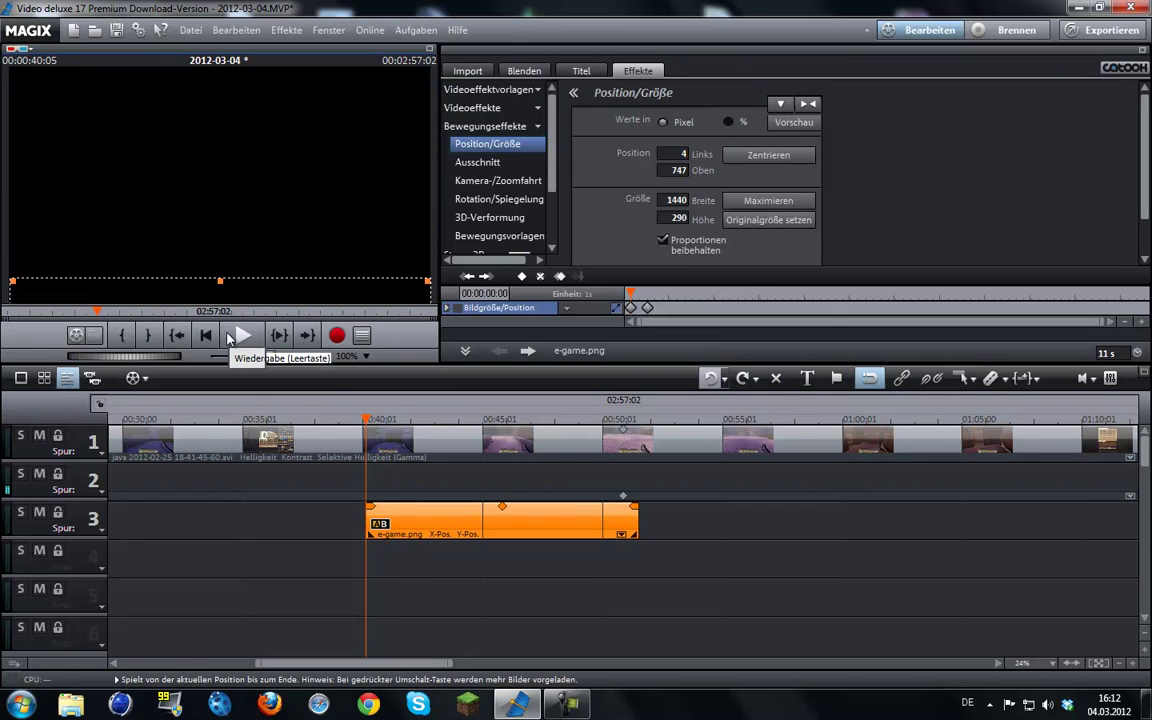
Set a position keyframe 10:21 into the e-game.png overlay, and at its end move it out of view to 0 left, 777 top.
left_click_drag(369, 419, 622, 430)
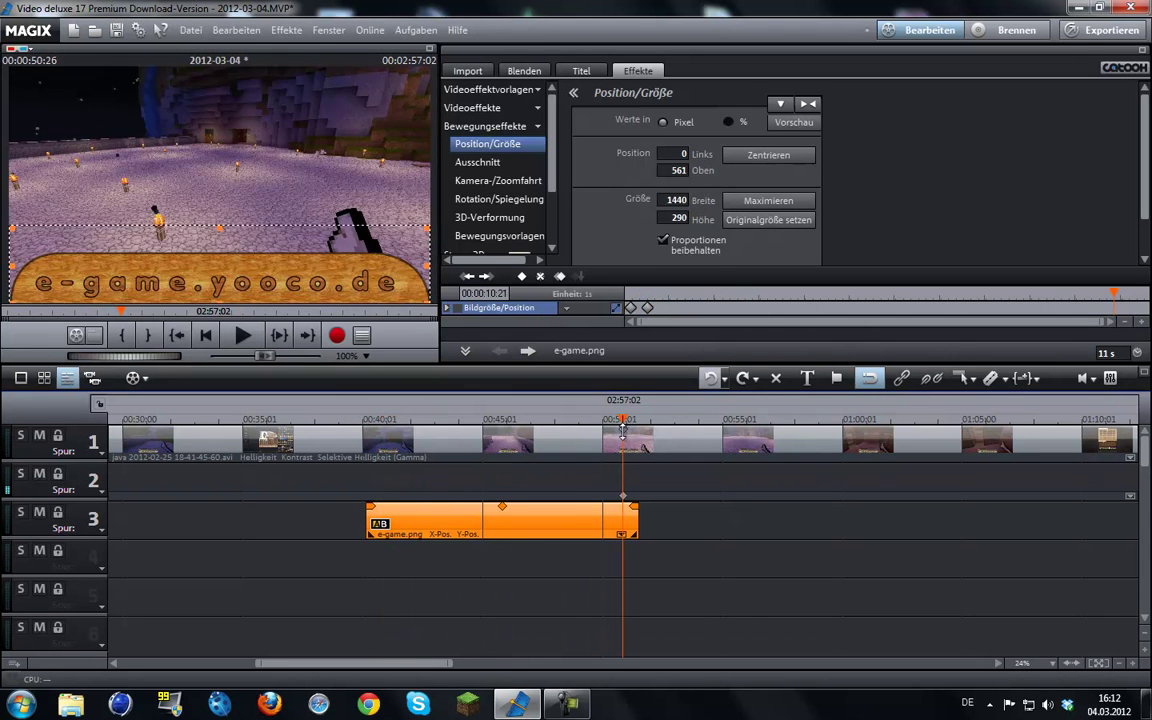
left_click(521, 277)
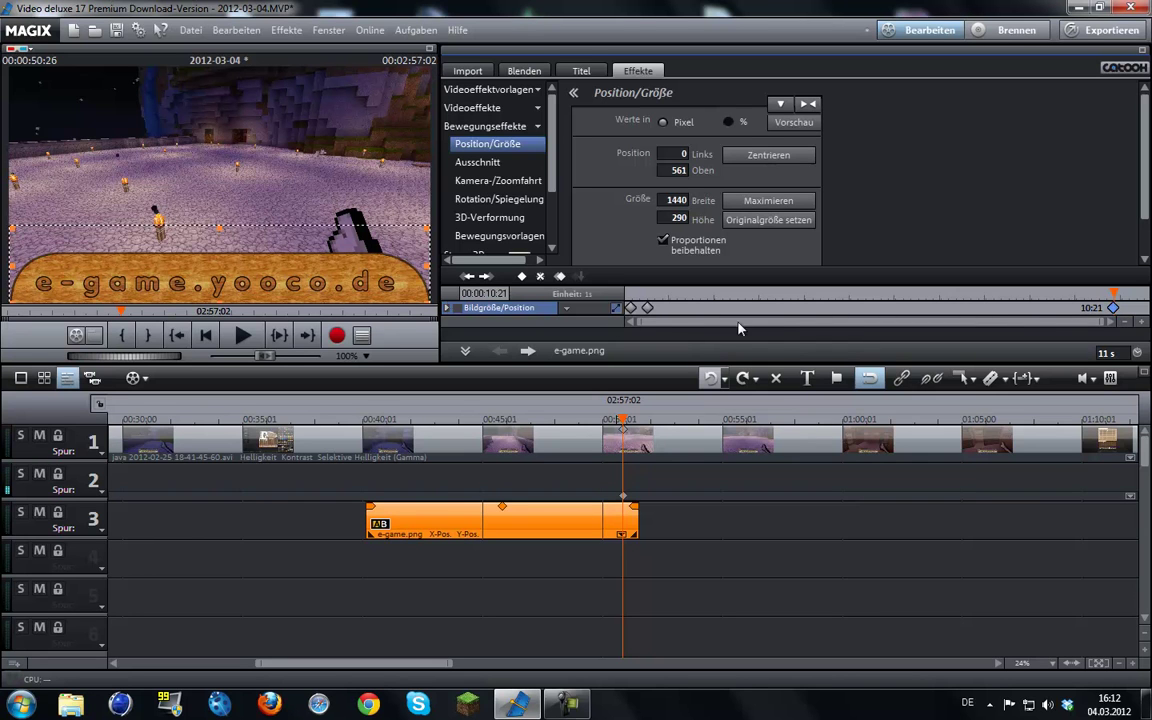
left_click_drag(623, 418, 640, 419)
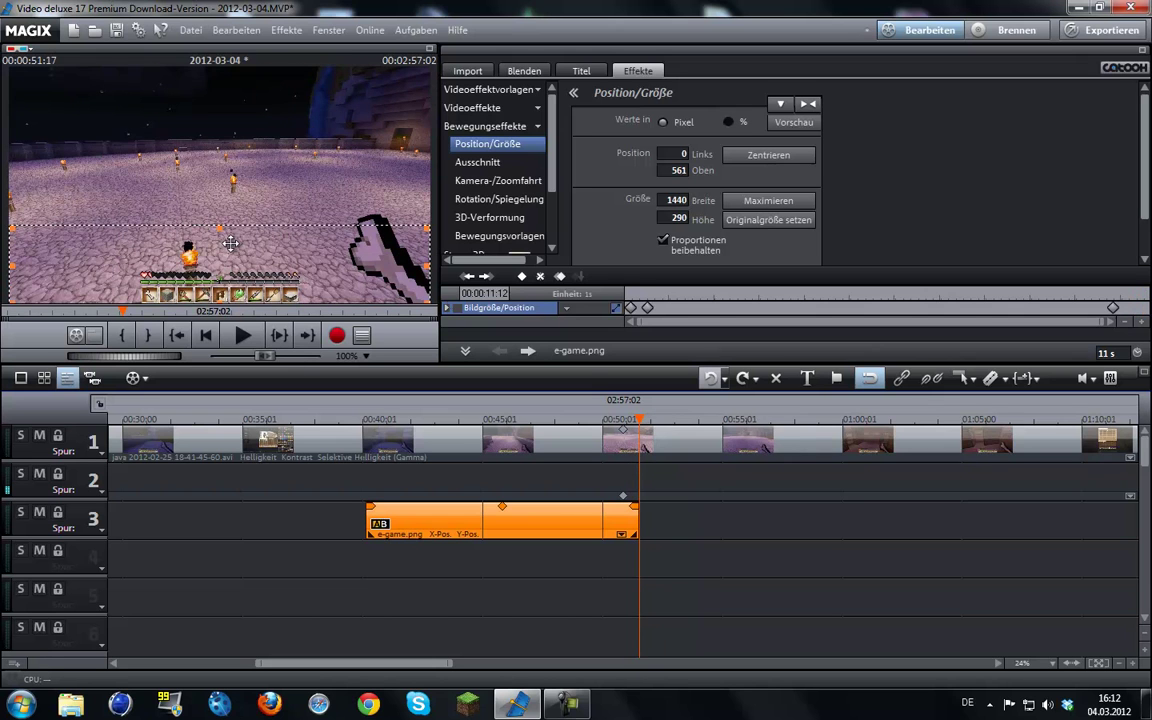
left_click_drag(639, 419, 639, 419)
left_click(639, 419)
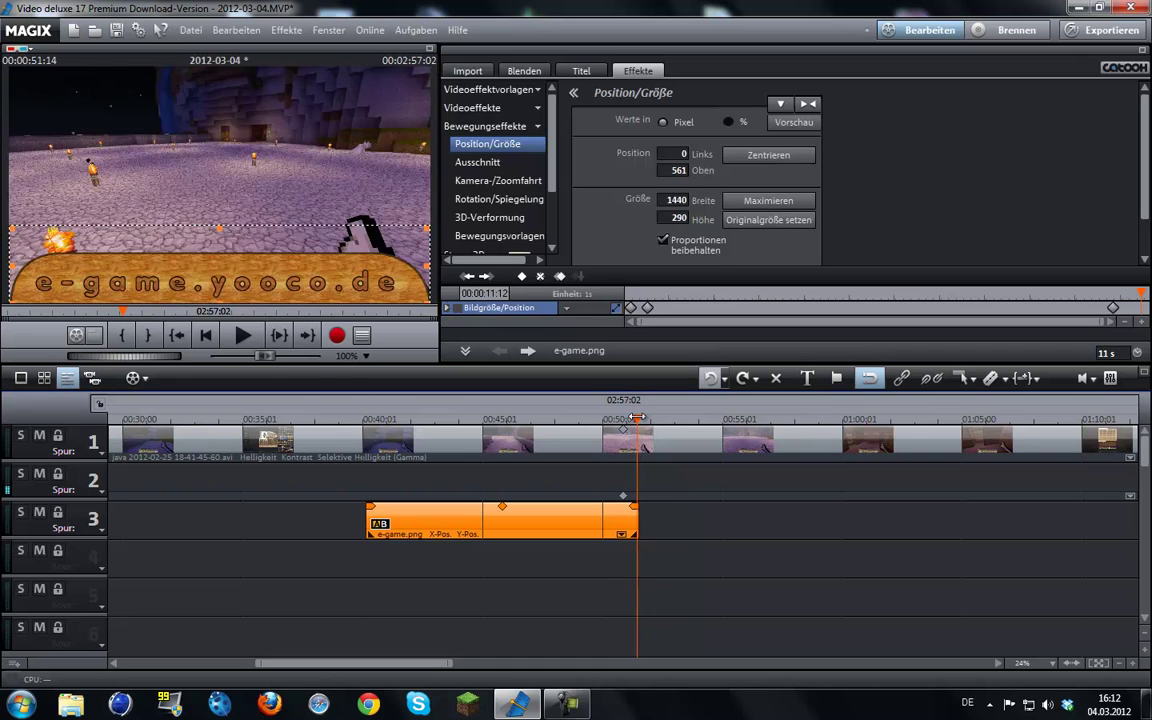
left_click_drag(226, 231, 227, 295)
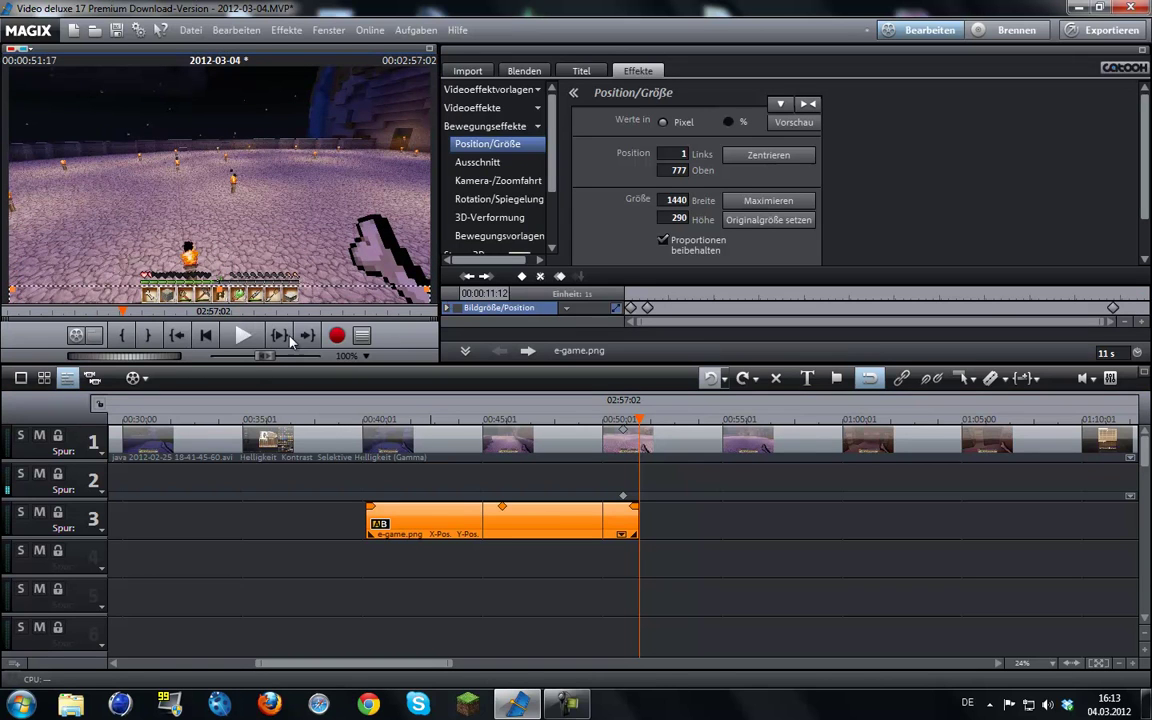
left_click(693, 155)
type("0")
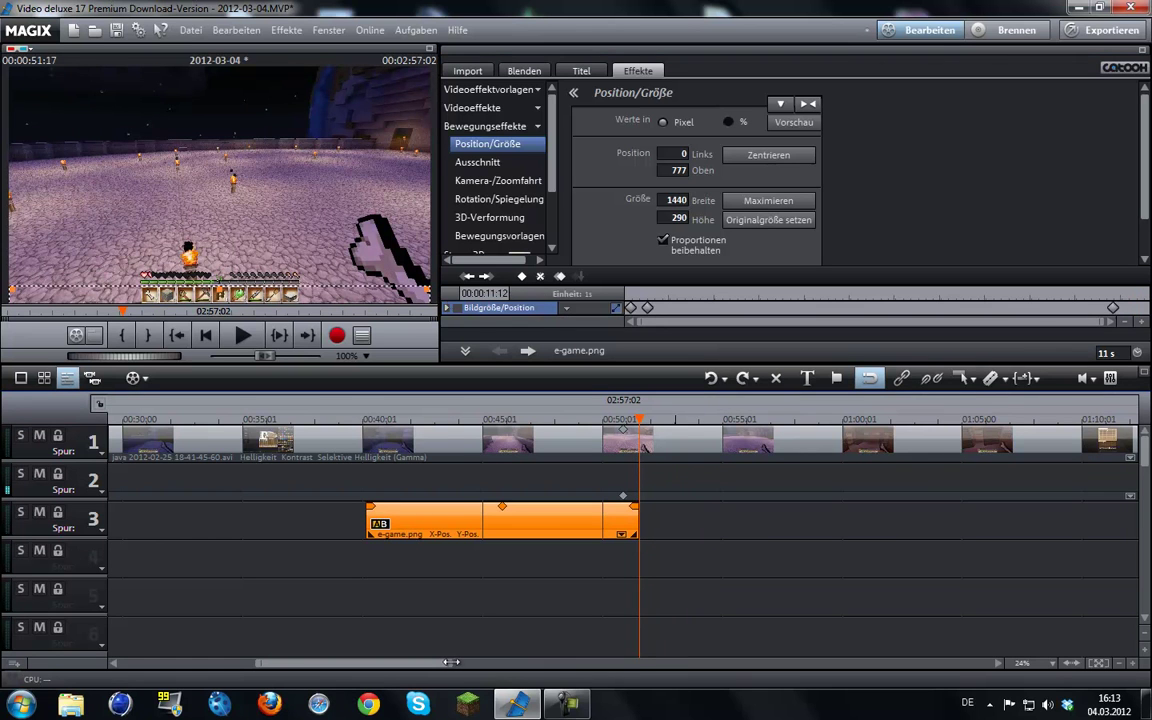
Play the end of the e-game.png overlay from 00:00:50:17 to check its slide-out, and return to the overlay's start.
left_click(617, 427)
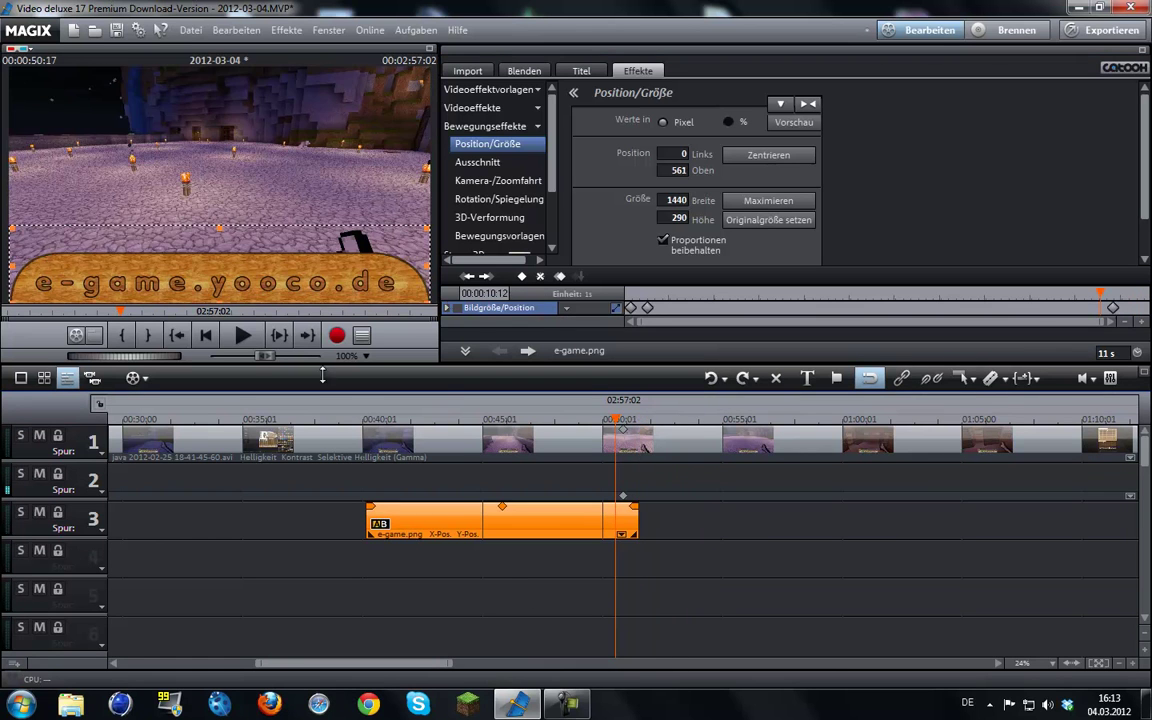
left_click(240, 339)
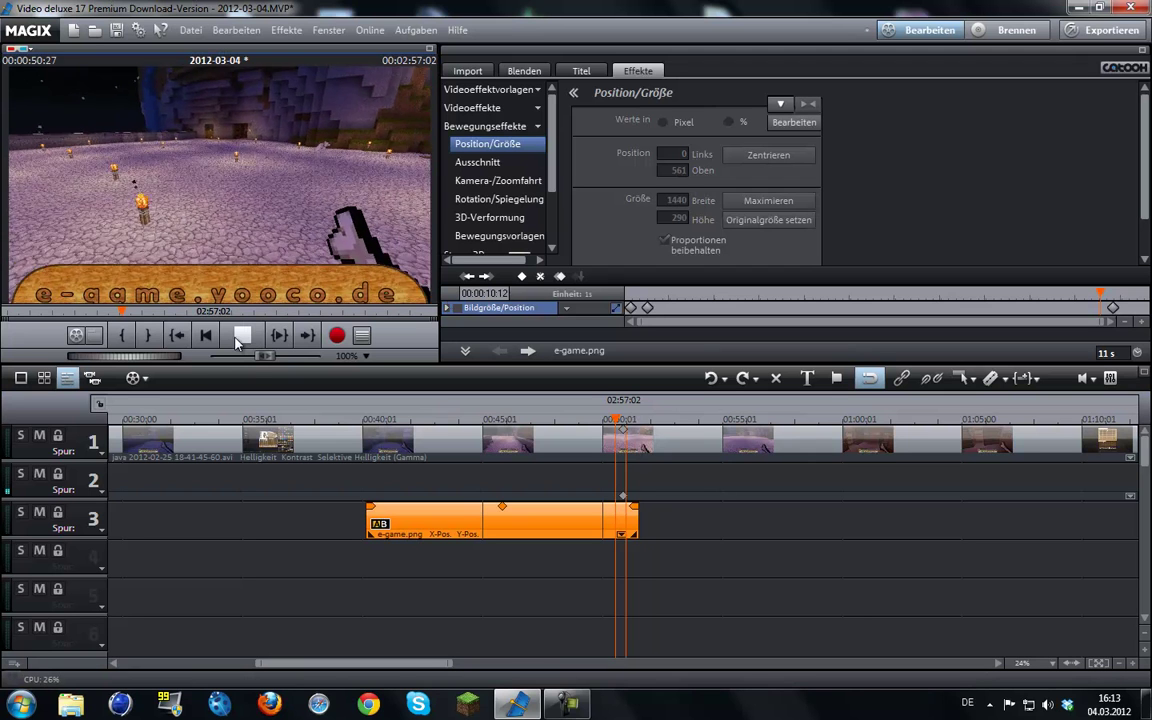
left_click(363, 420)
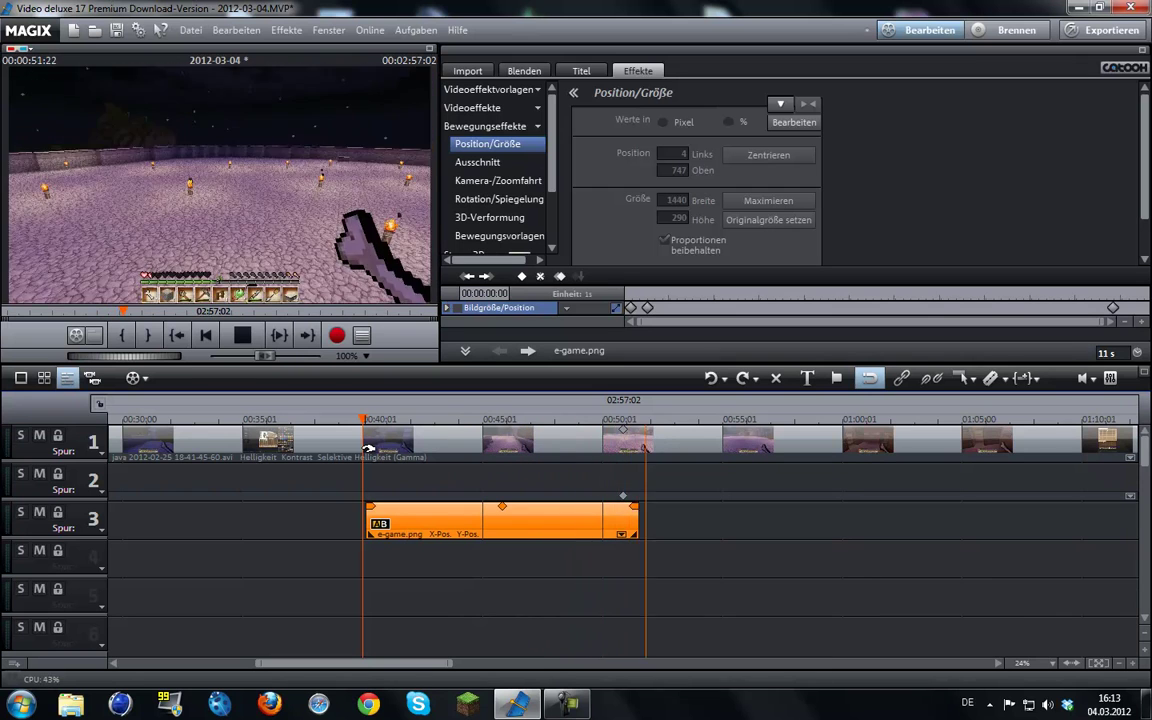
left_click(250, 338)
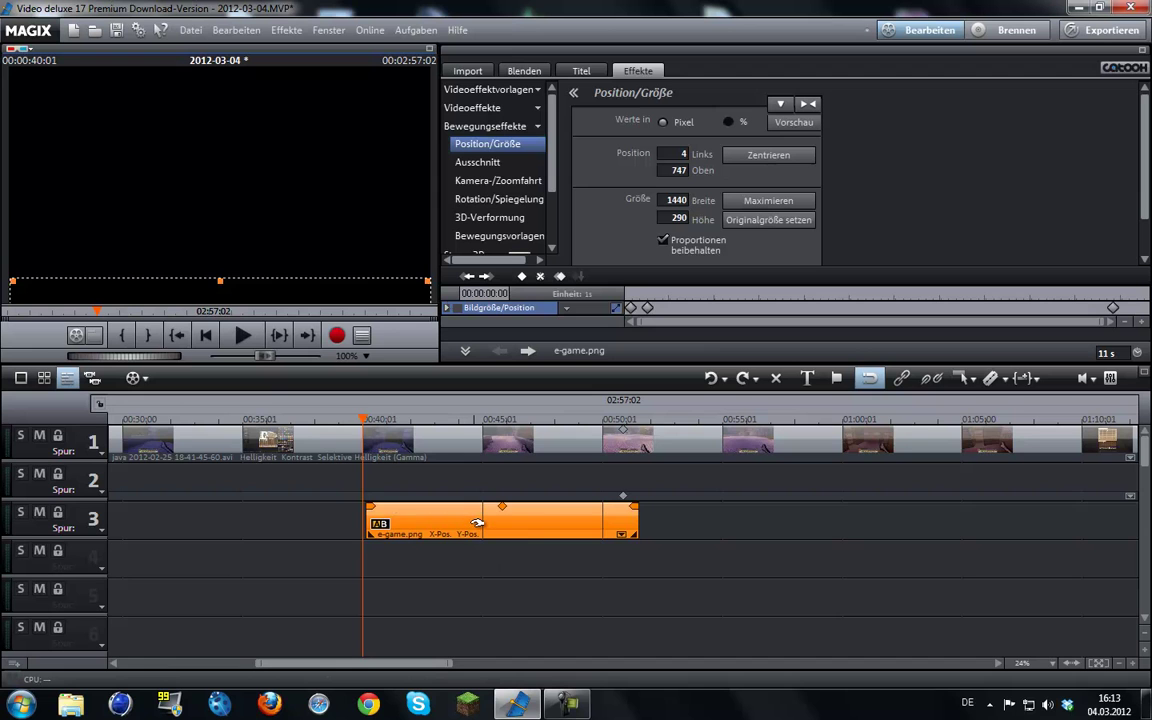
Move the e-game.png overlay on track 3 to about 00:00:54 to play it there, and bring it back to about 00:00:41.
left_click_drag(478, 524, 814, 501)
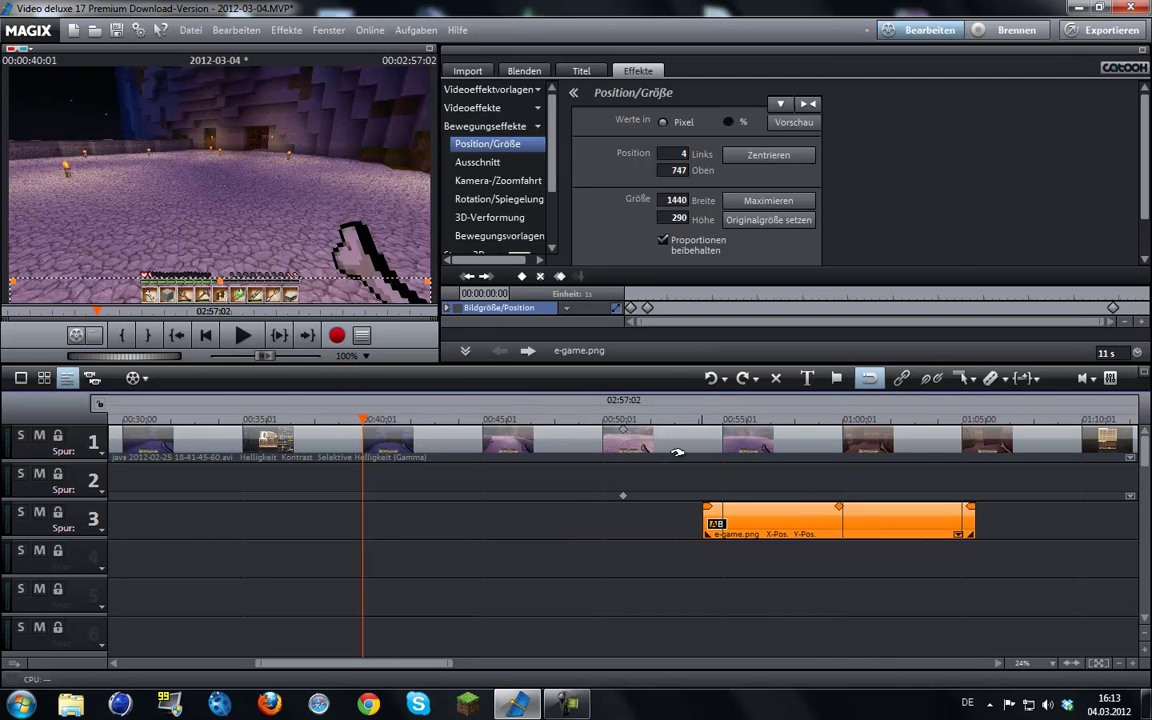
left_click(706, 412)
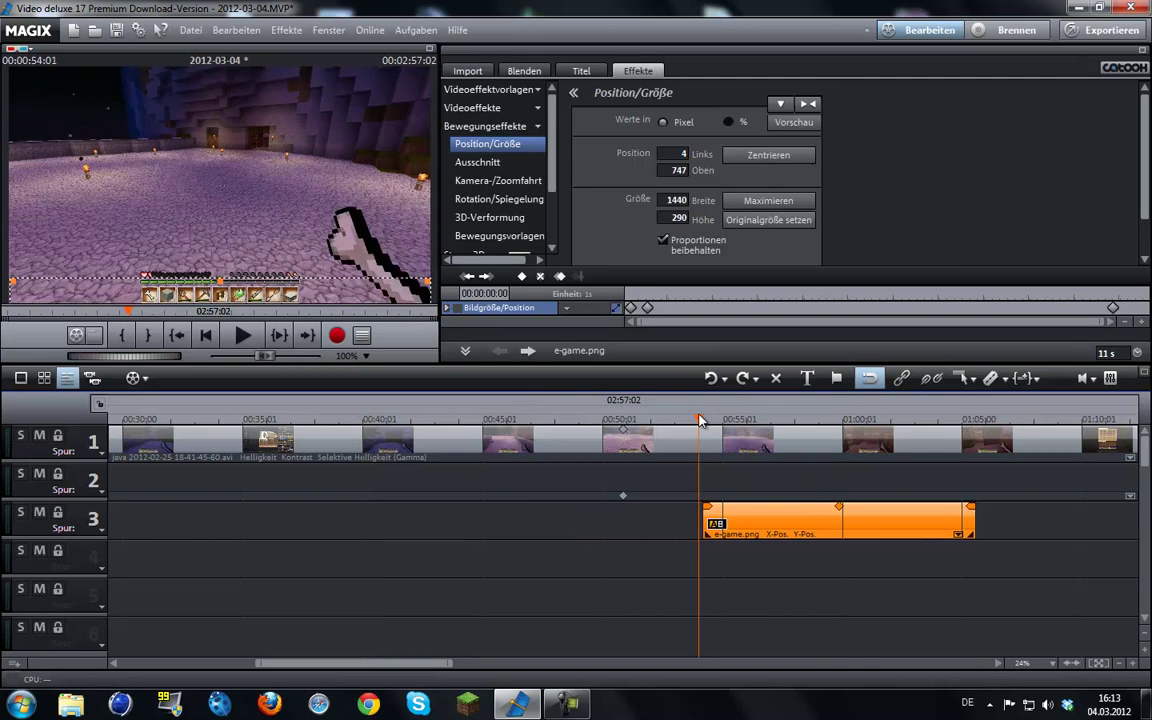
left_click(246, 339)
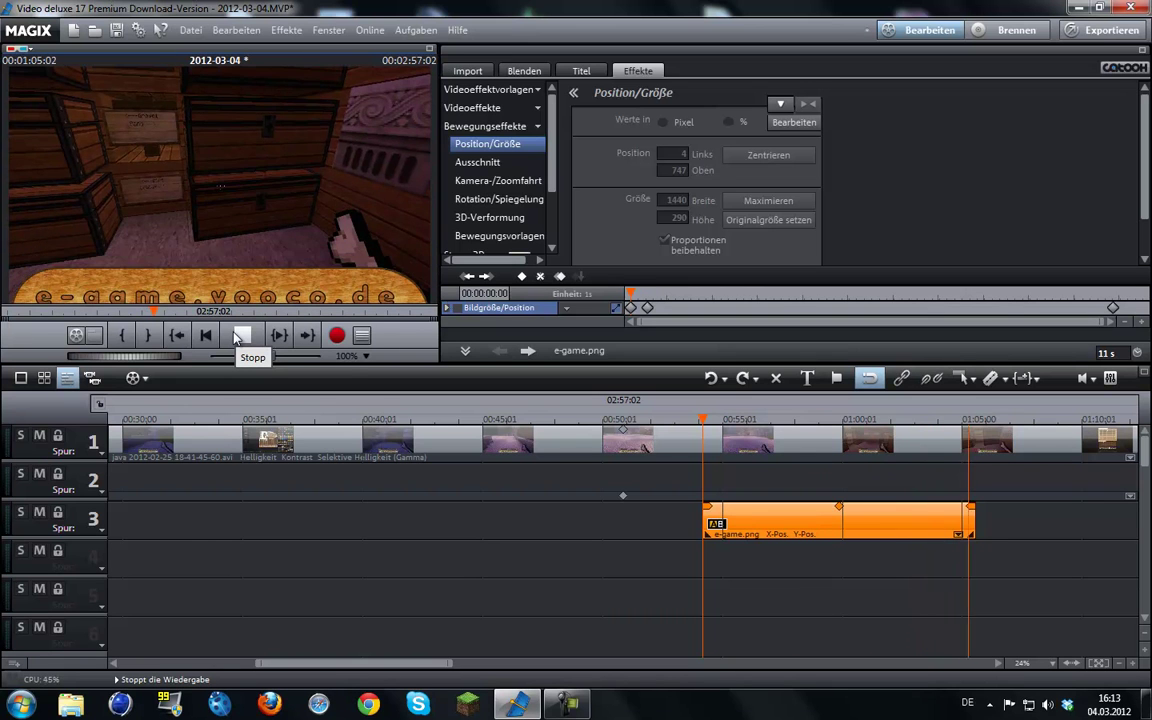
left_click(241, 338)
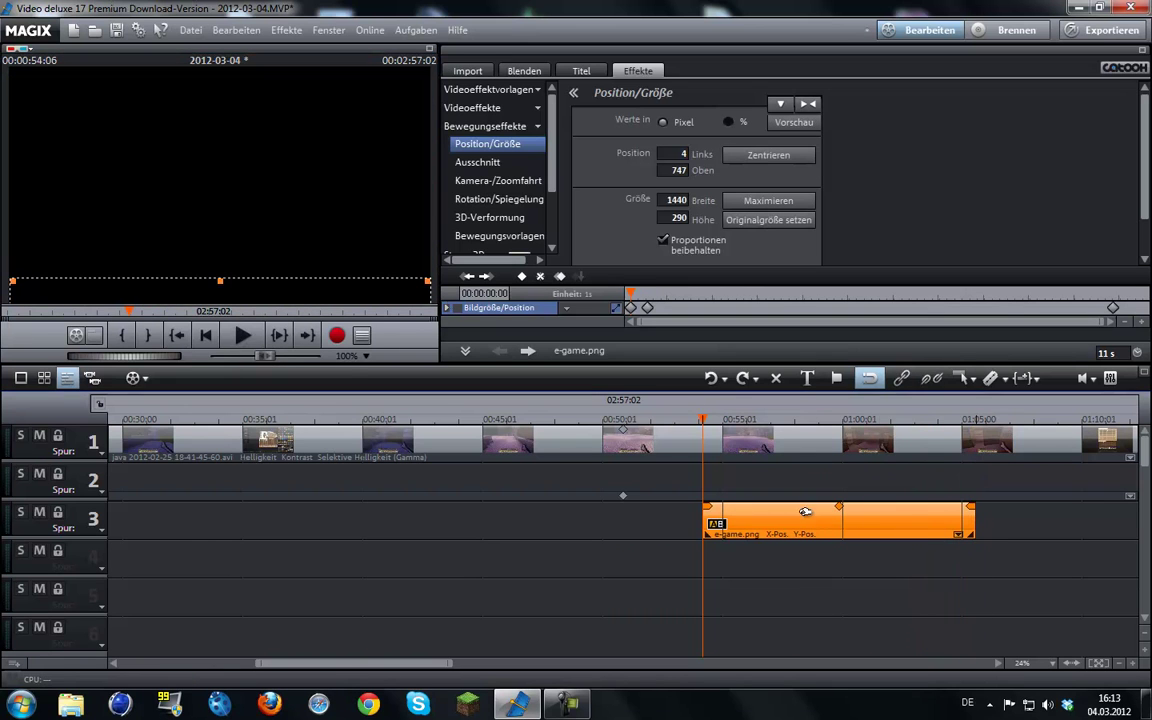
left_click_drag(972, 533, 665, 535)
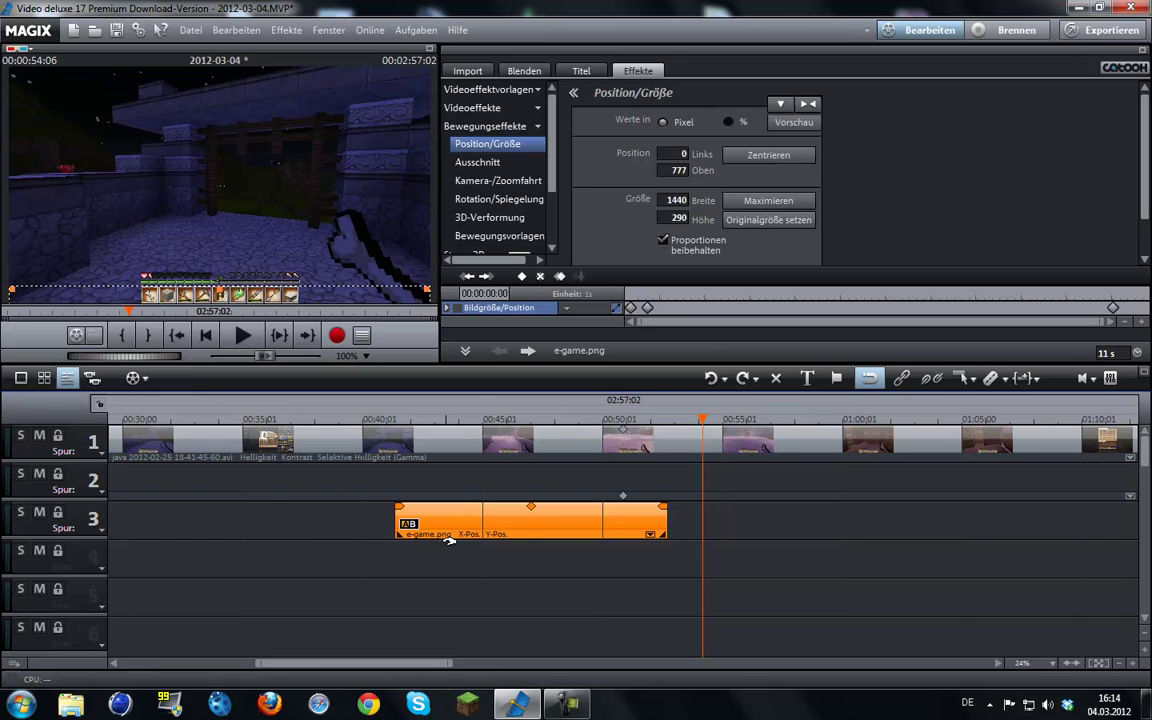
Browse the Fraps Aufnahmen folder and its guitartim intro, irre ringe and RaumTest subfolders for an intro clip, previewing team.png.
left_click_drag(404, 664, 559, 665)
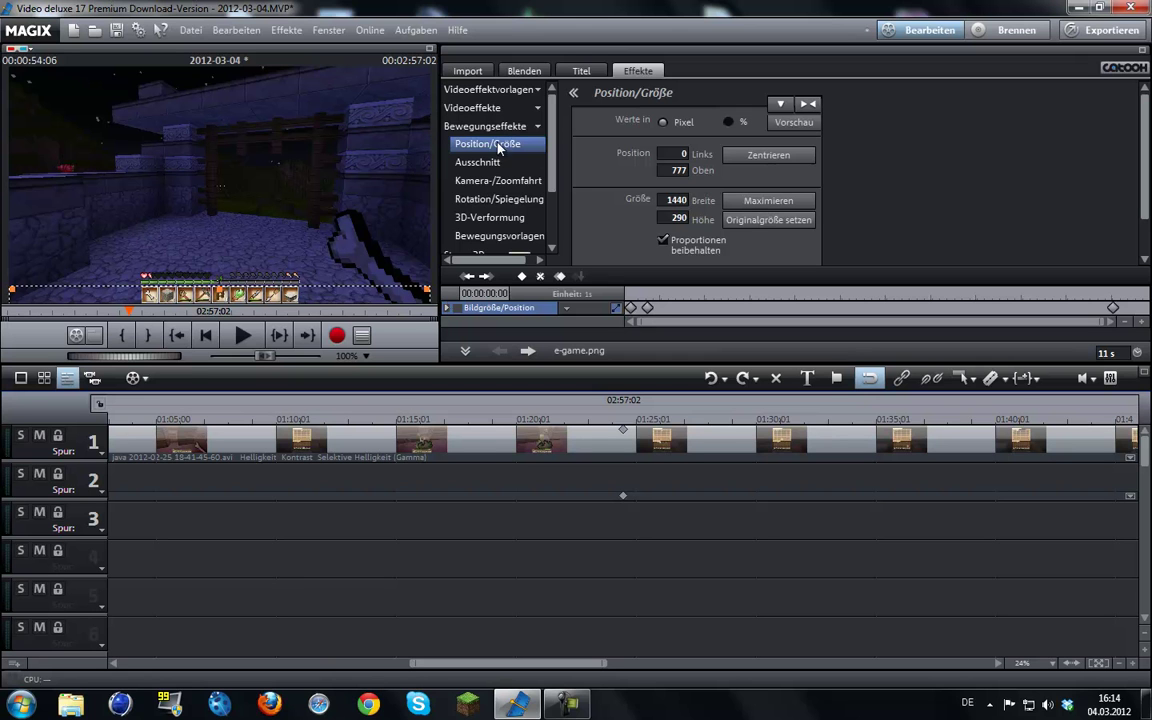
left_click(476, 73)
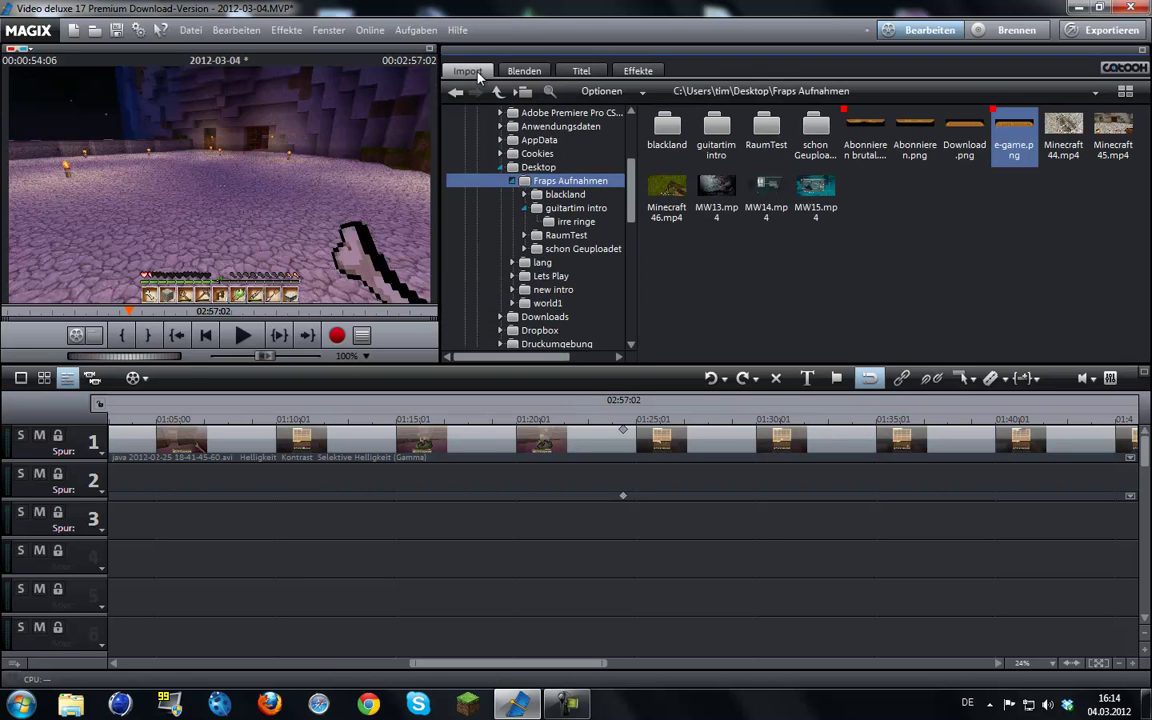
double_click(716, 127)
left_click(1014, 127)
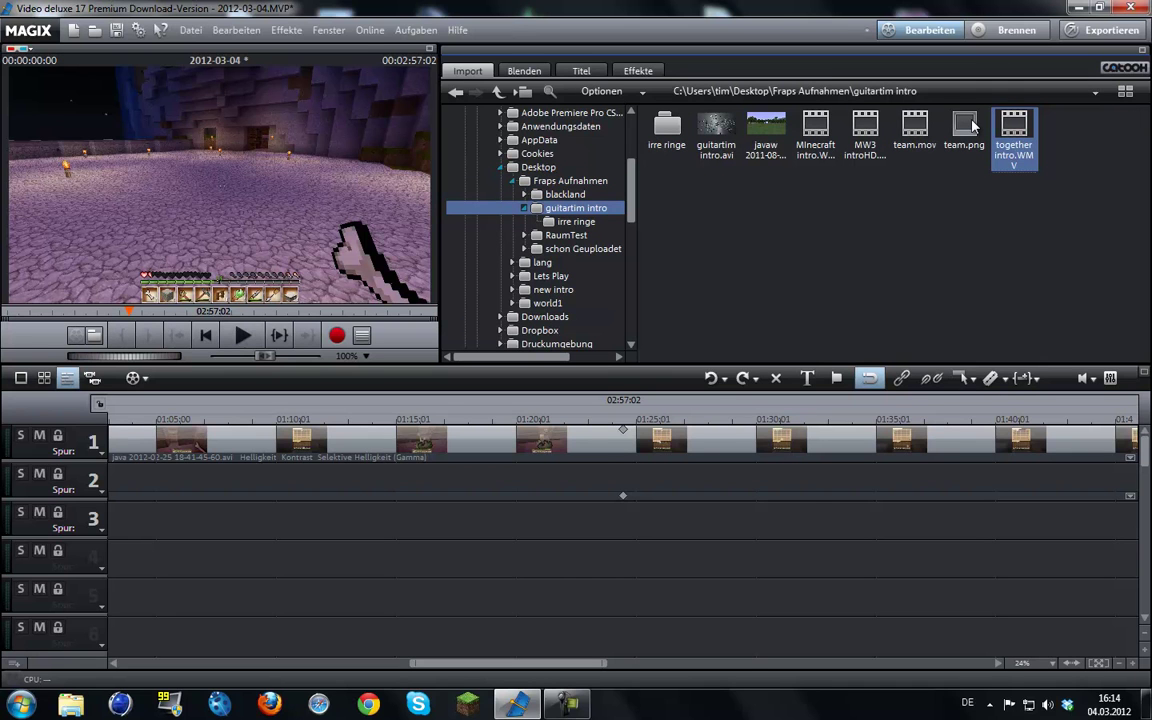
left_click(970, 125)
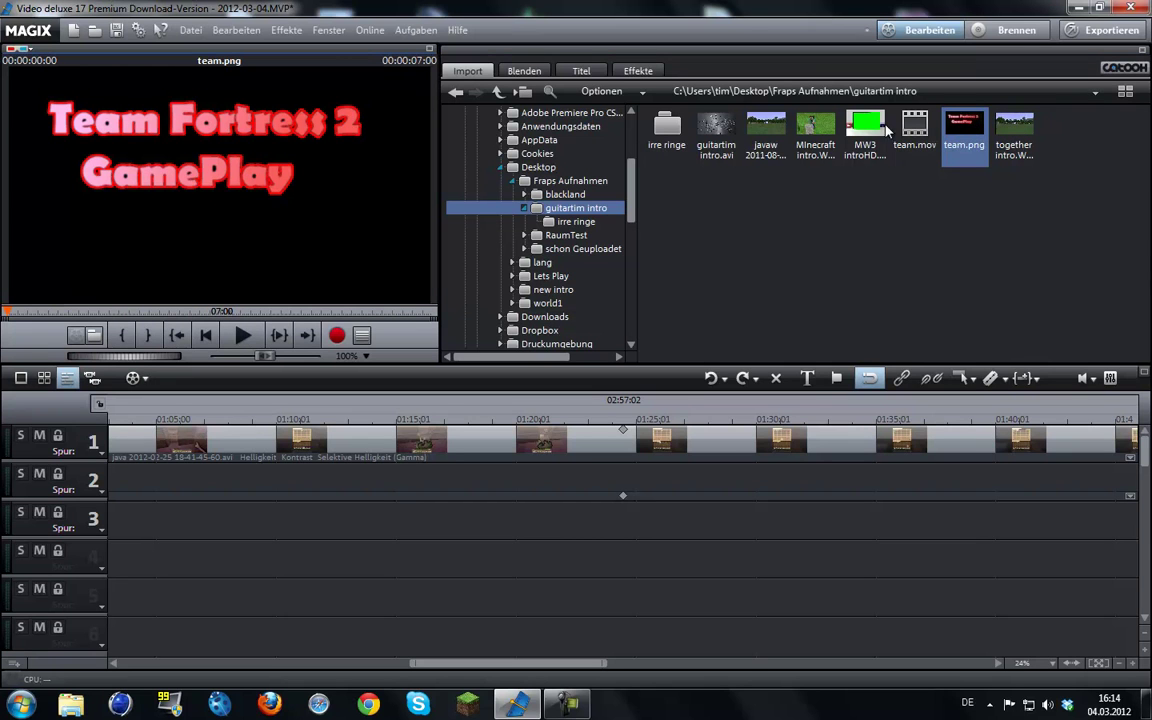
left_click(826, 125)
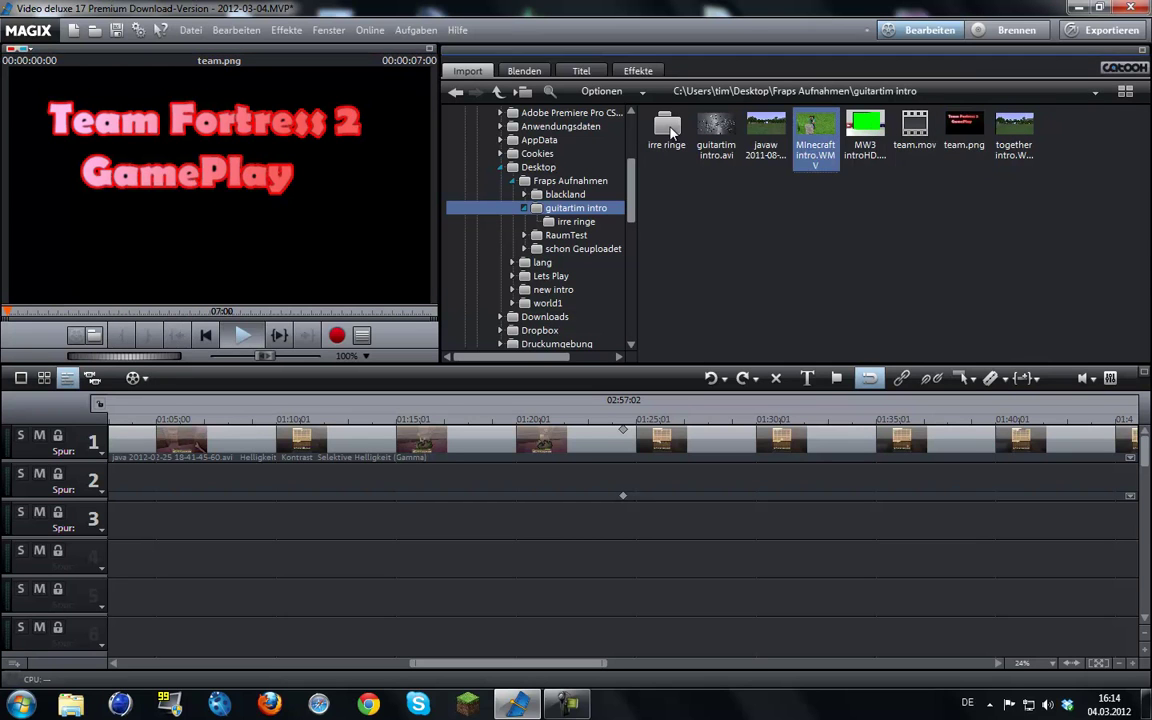
double_click(667, 125)
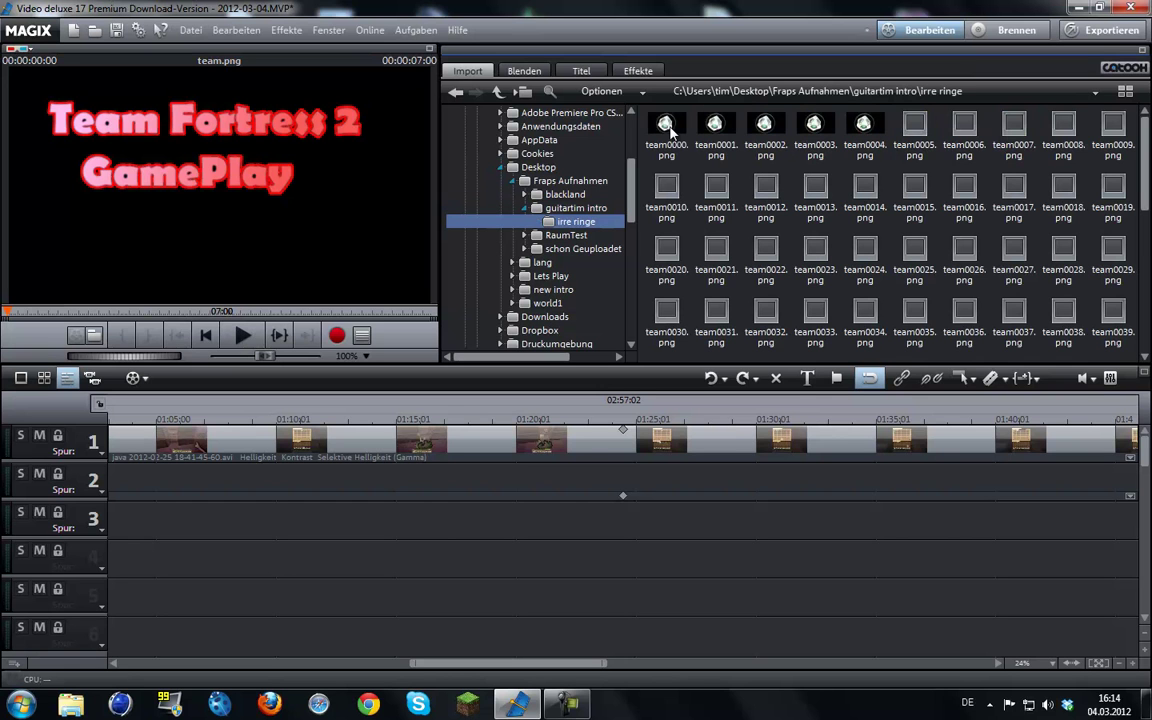
left_click(455, 94)
left_click(455, 94)
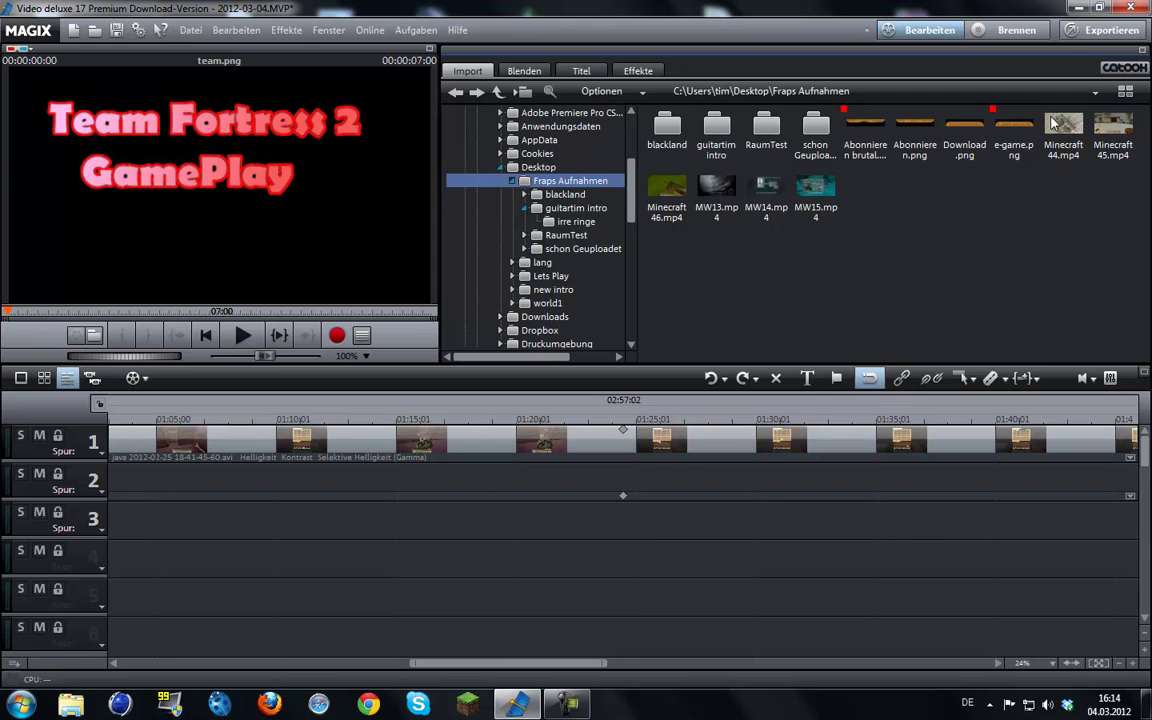
right_click(995, 112)
left_click(908, 250)
double_click(768, 138)
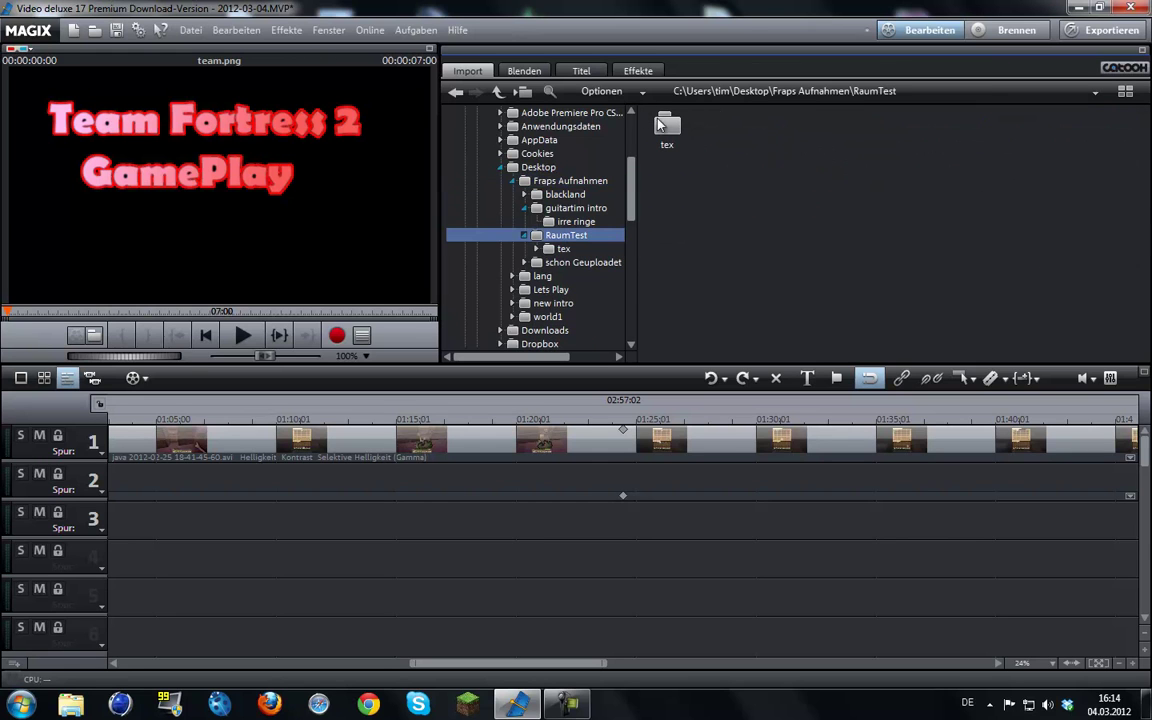
key("BackSpace")
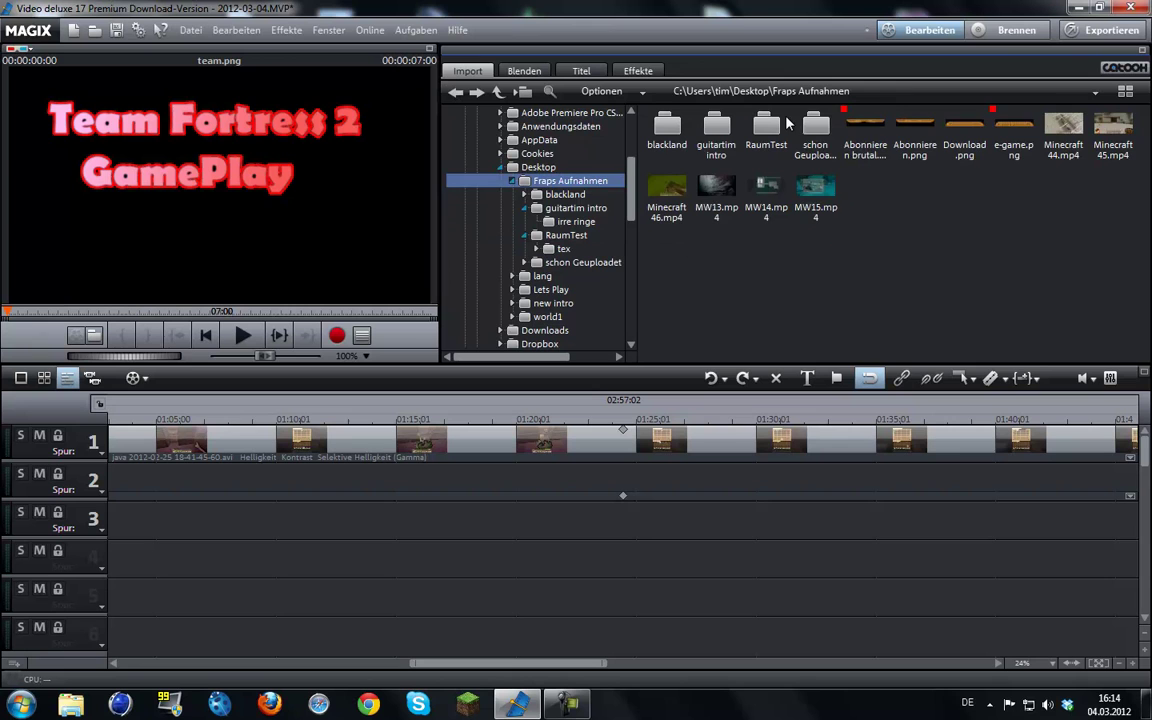
Place MW3 introHD.avi from the guitartim intro folder on track 3 at 00:01:17:08 and play it.
double_click(725, 130)
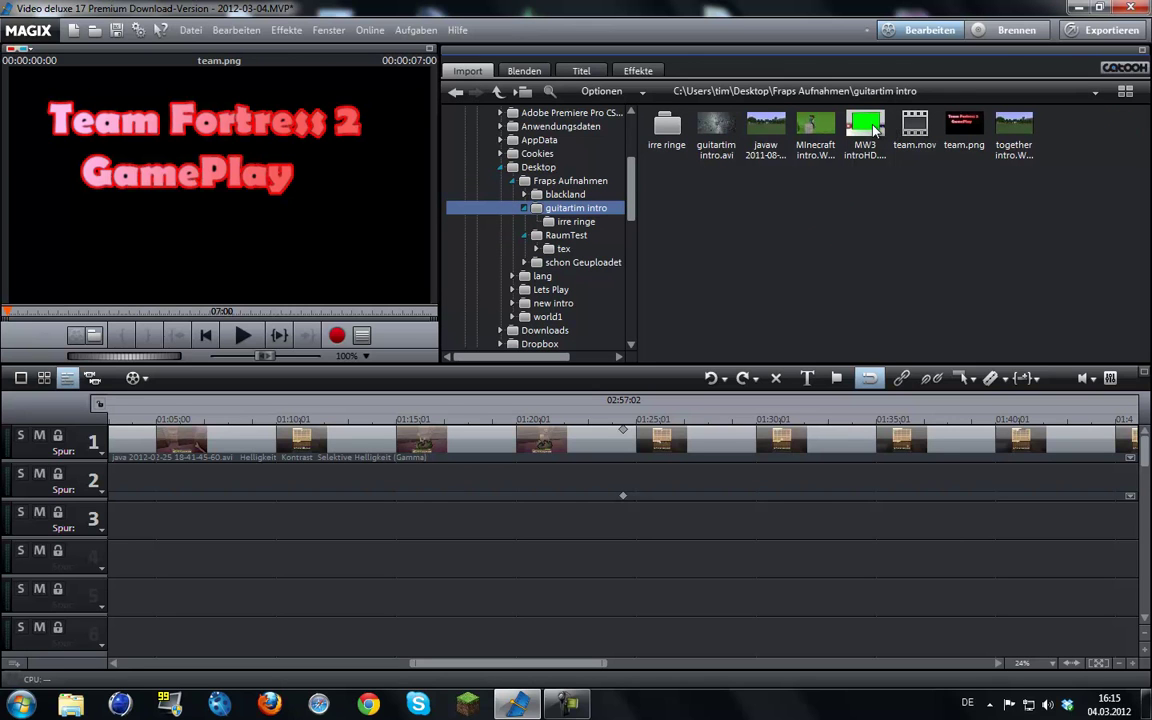
left_click_drag(875, 130, 504, 519)
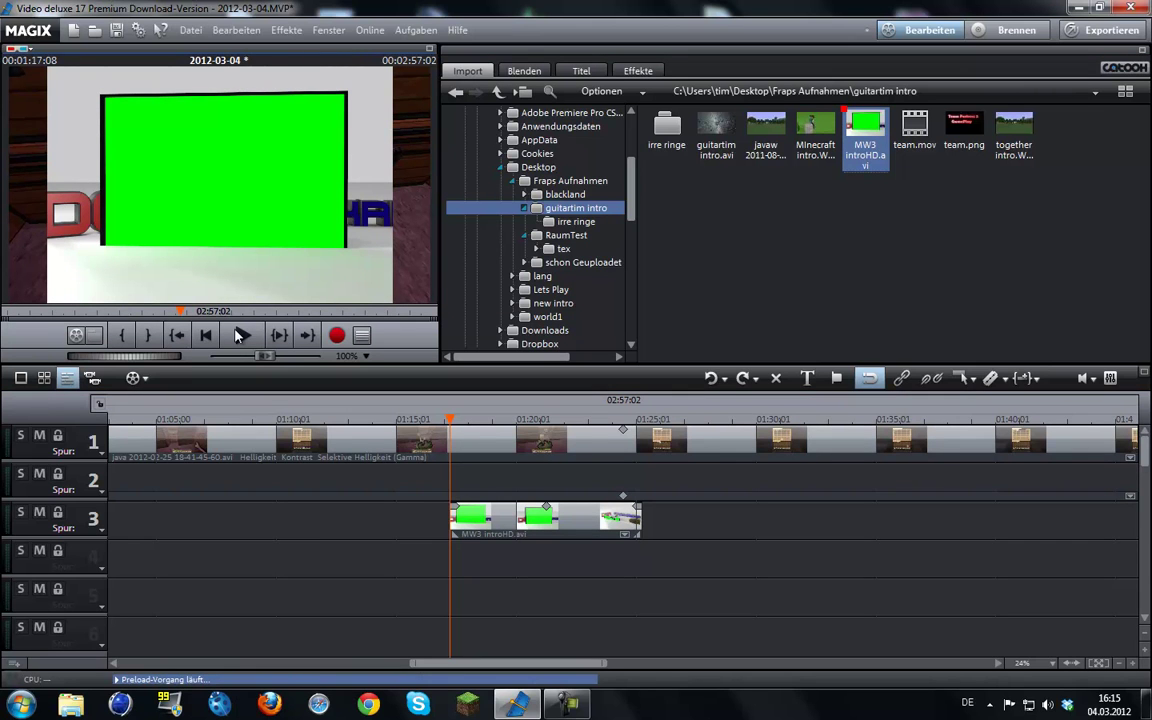
left_click(241, 335)
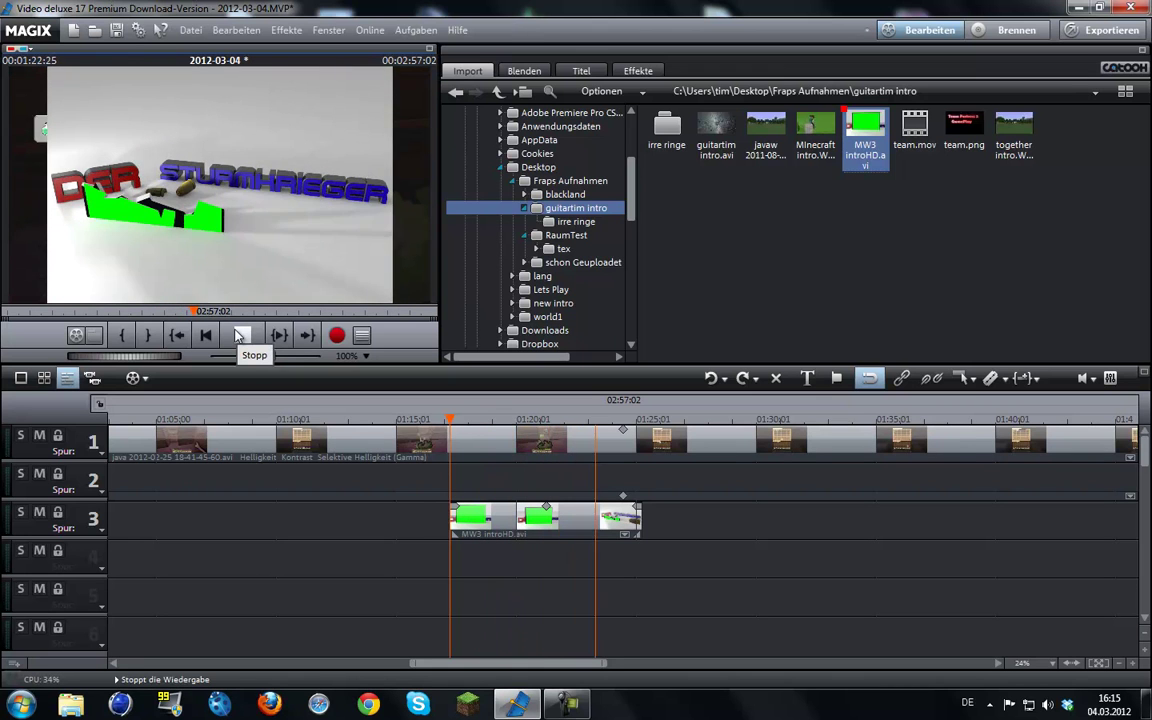
left_click(241, 335)
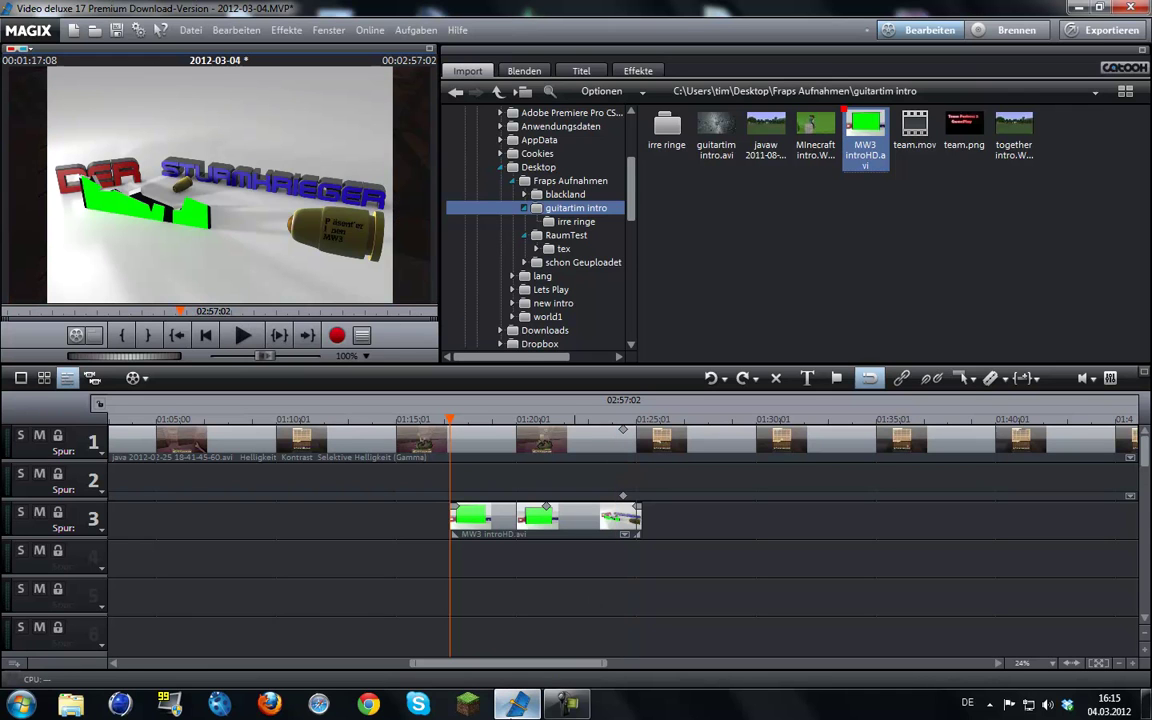
mouse_move(518, 708)
mouse_move(567, 706)
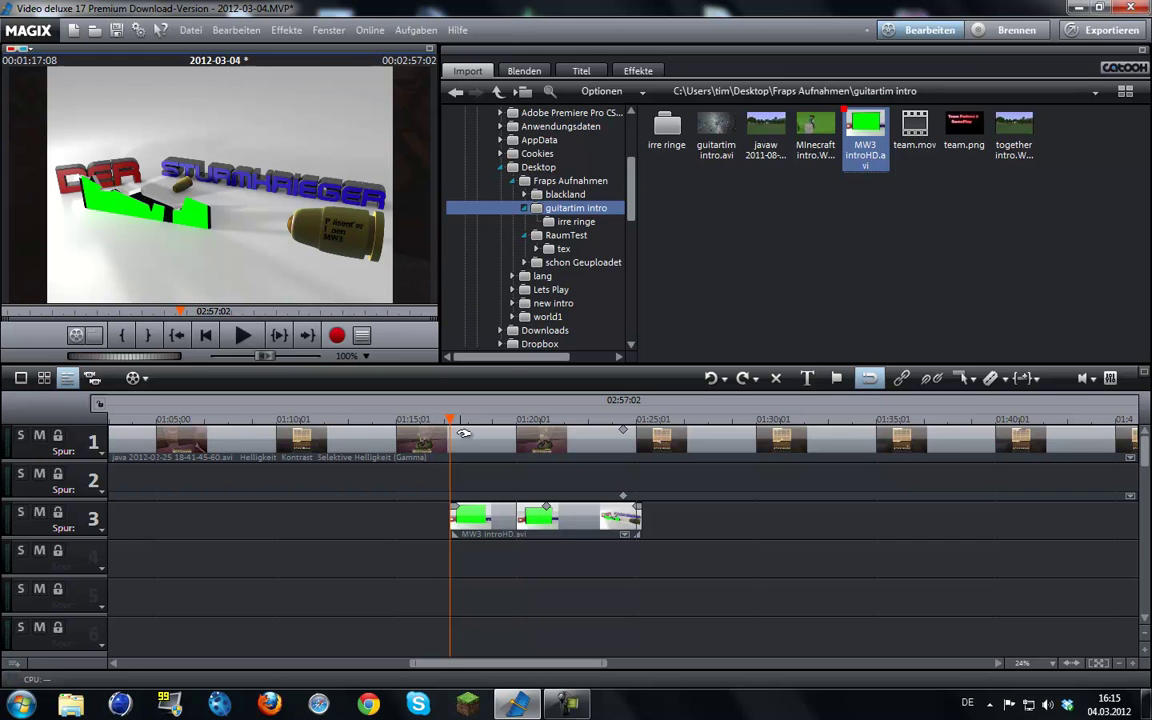
Apply the Chroma Key video effect with Grün as the keyed colour to the still selected e-game.png overlay.
left_click(638, 71)
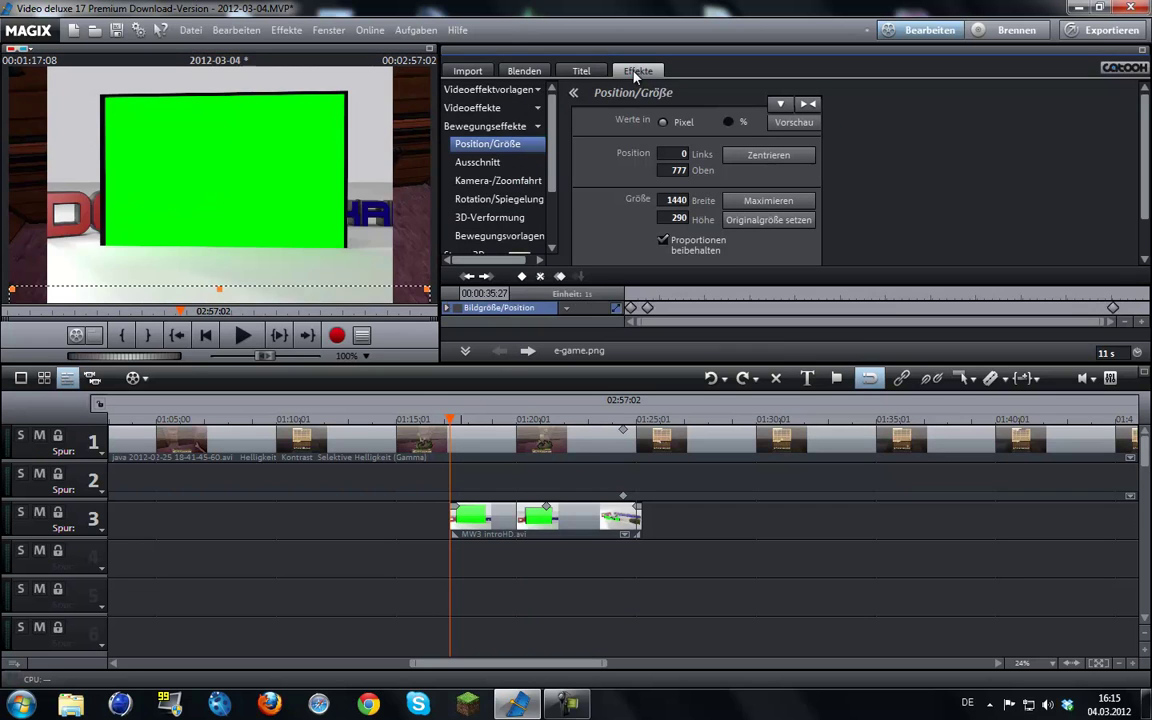
left_click(515, 125)
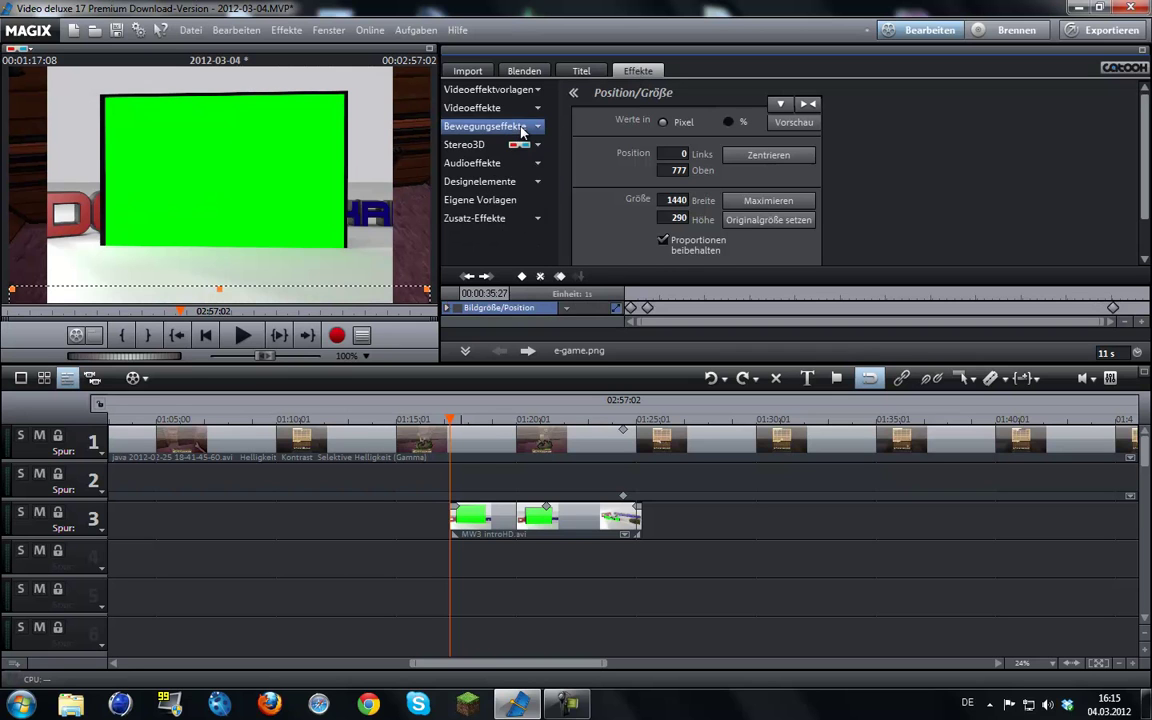
left_click(520, 108)
scroll(500, 140, "down", 2)
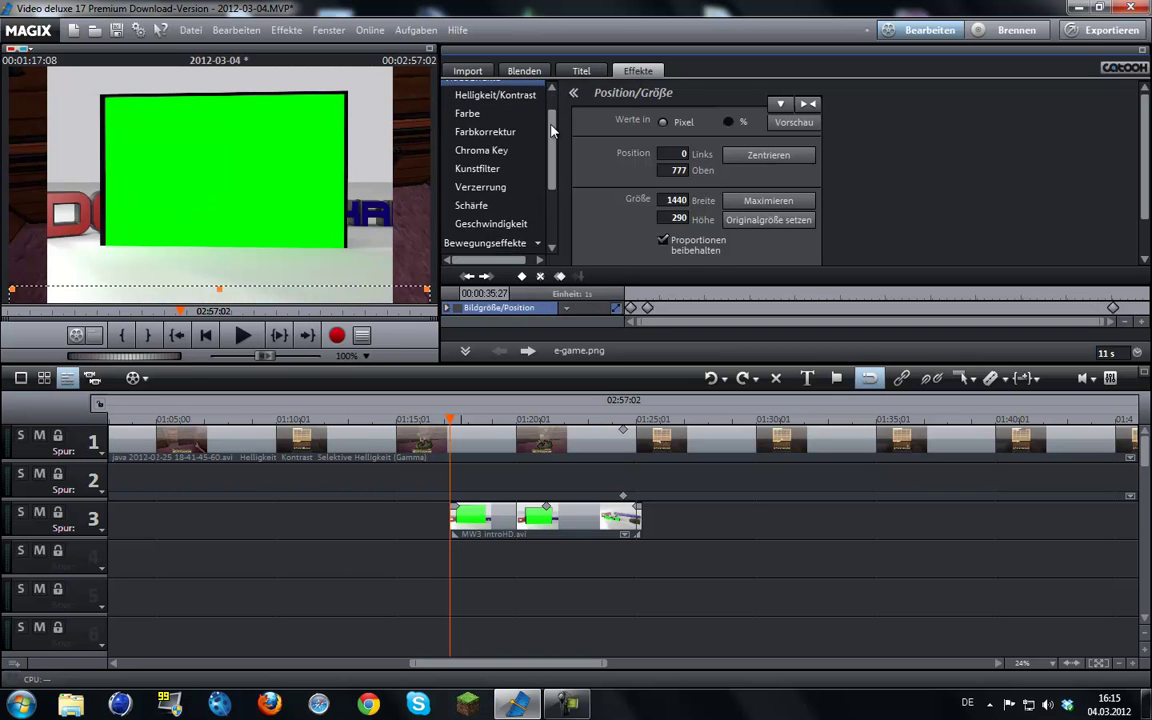
left_click(496, 146)
left_click(679, 161)
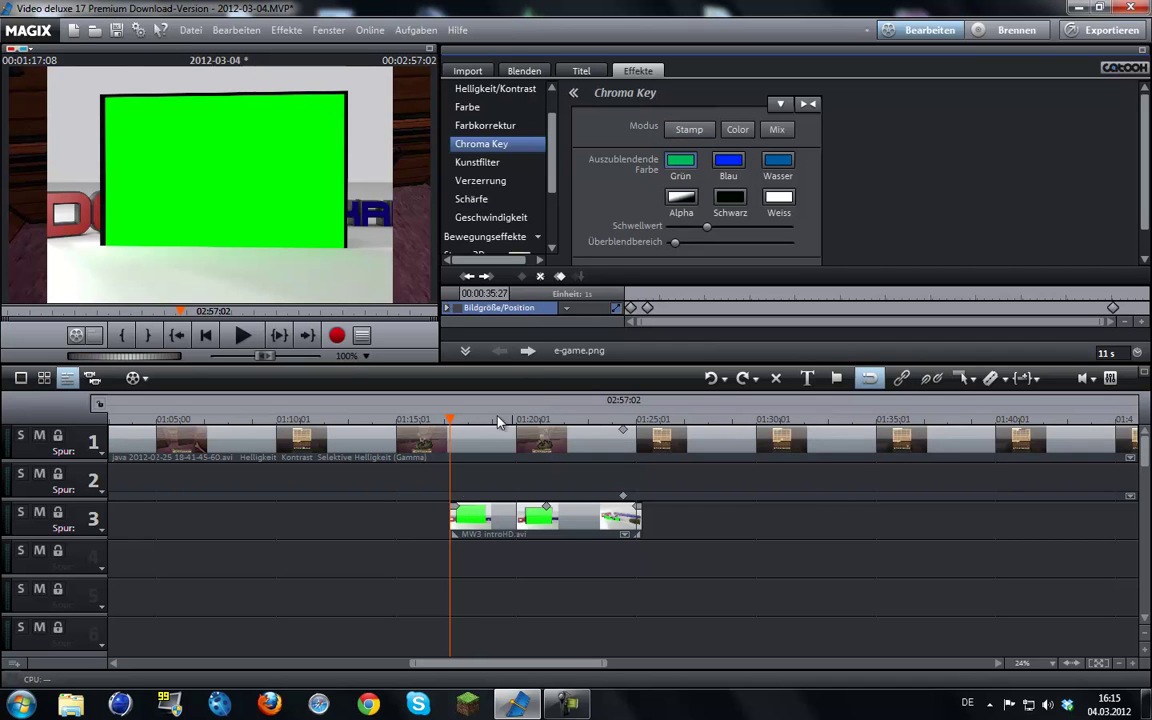
Select MW3 introHD.avi on track 3 and key out its green area using Chroma Key with Grün.
left_click_drag(472, 667, 352, 665)
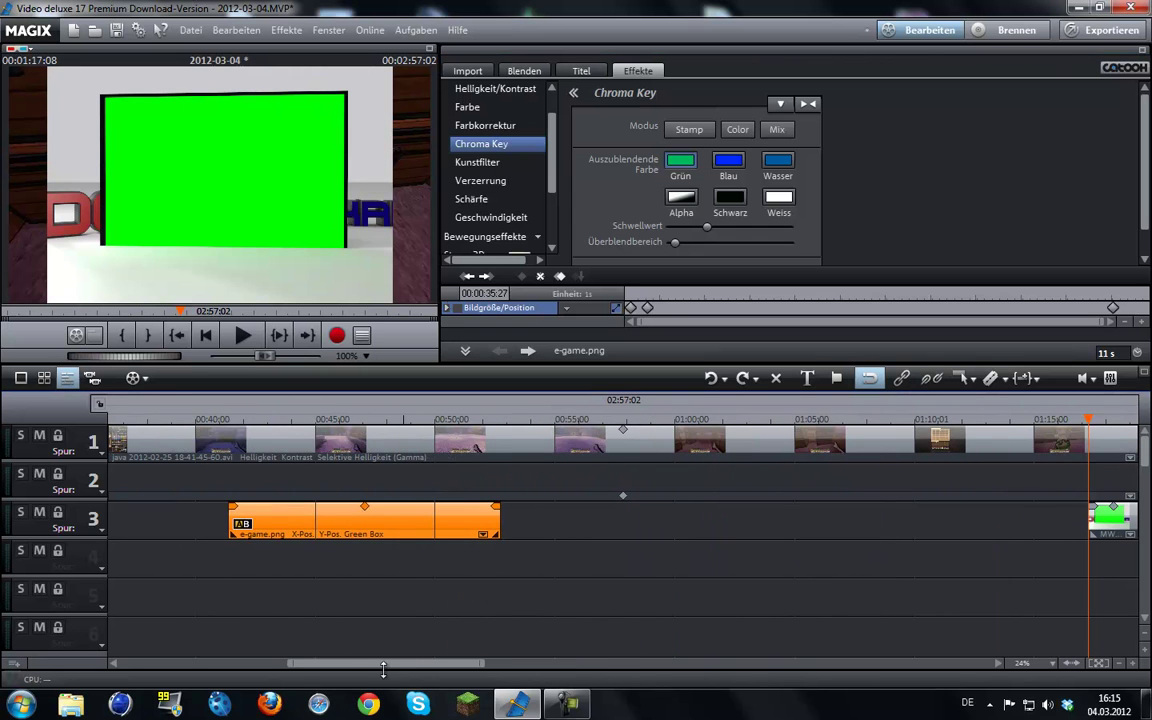
scroll(481, 593, "right", 6)
left_click(528, 520)
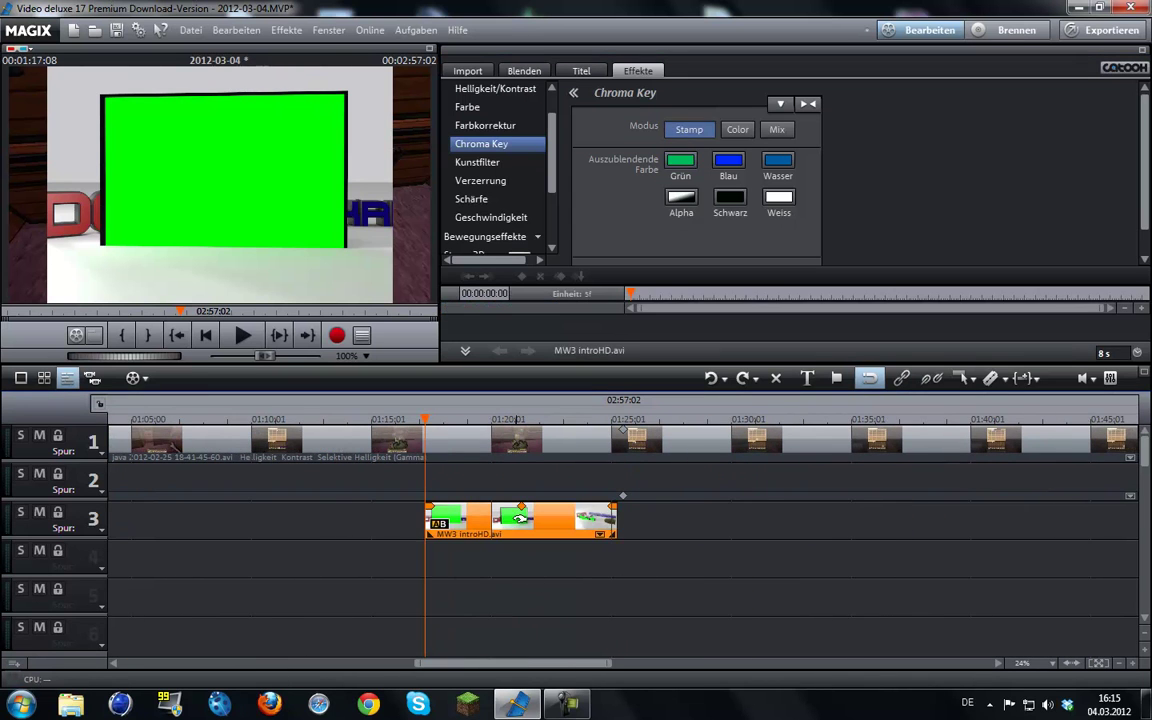
left_click(681, 163)
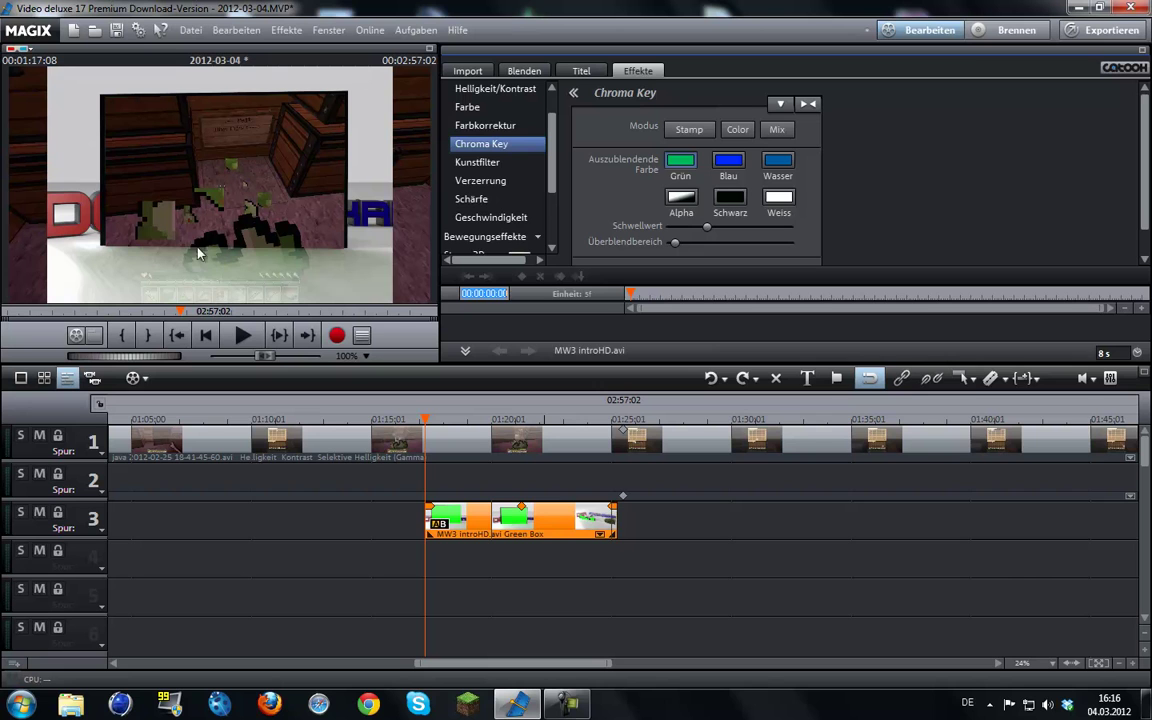
Raise the Chroma Key Schwellwert of MW3 introHD.avi to nearly maximum, increase the Überblendbereich slightly, and play the keyed clip.
left_click_drag(709, 231, 679, 231)
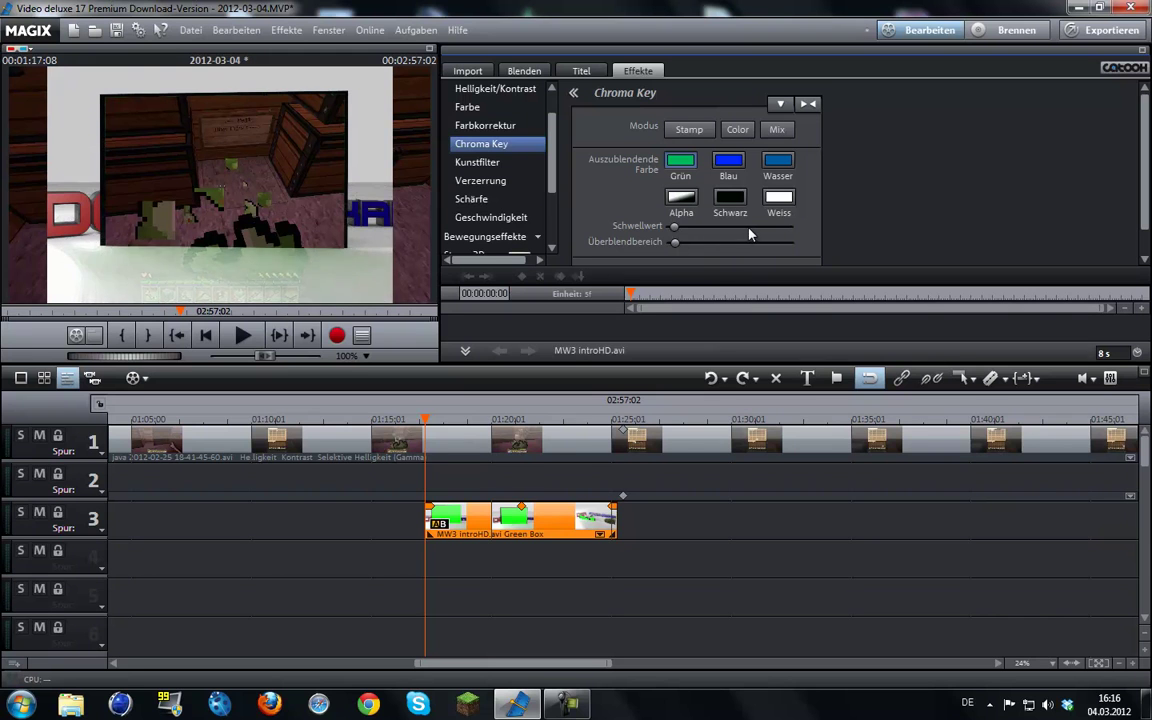
left_click_drag(674, 226, 786, 227)
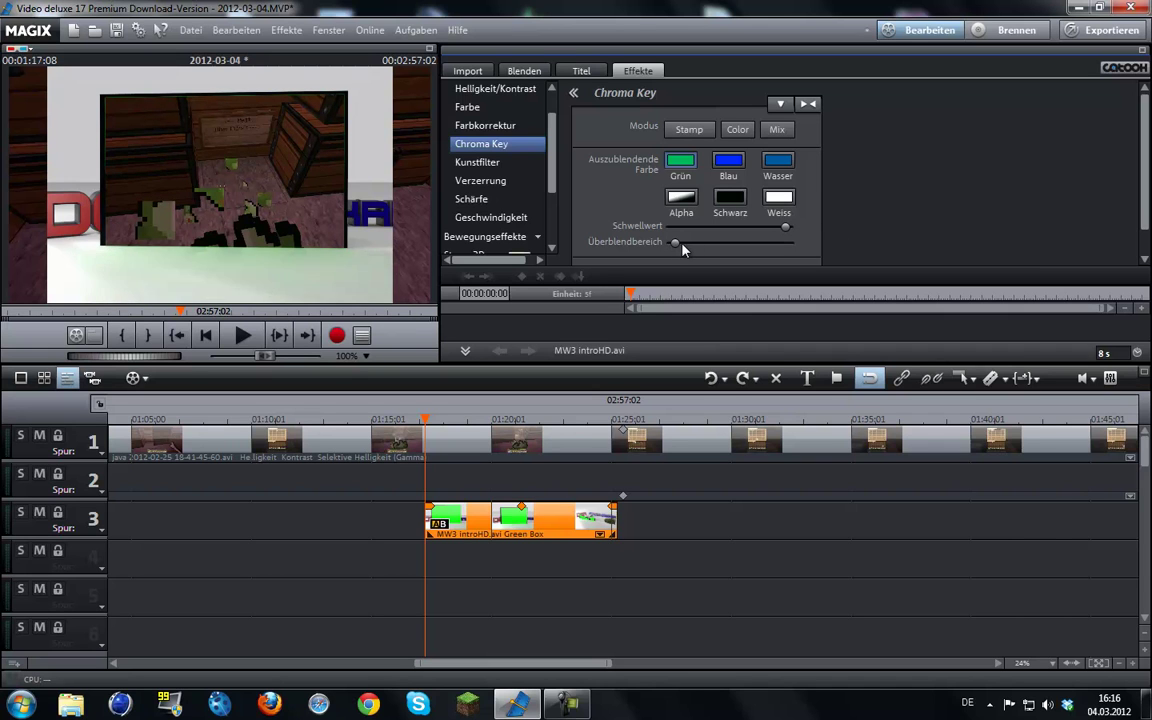
left_click_drag(682, 243, 730, 242)
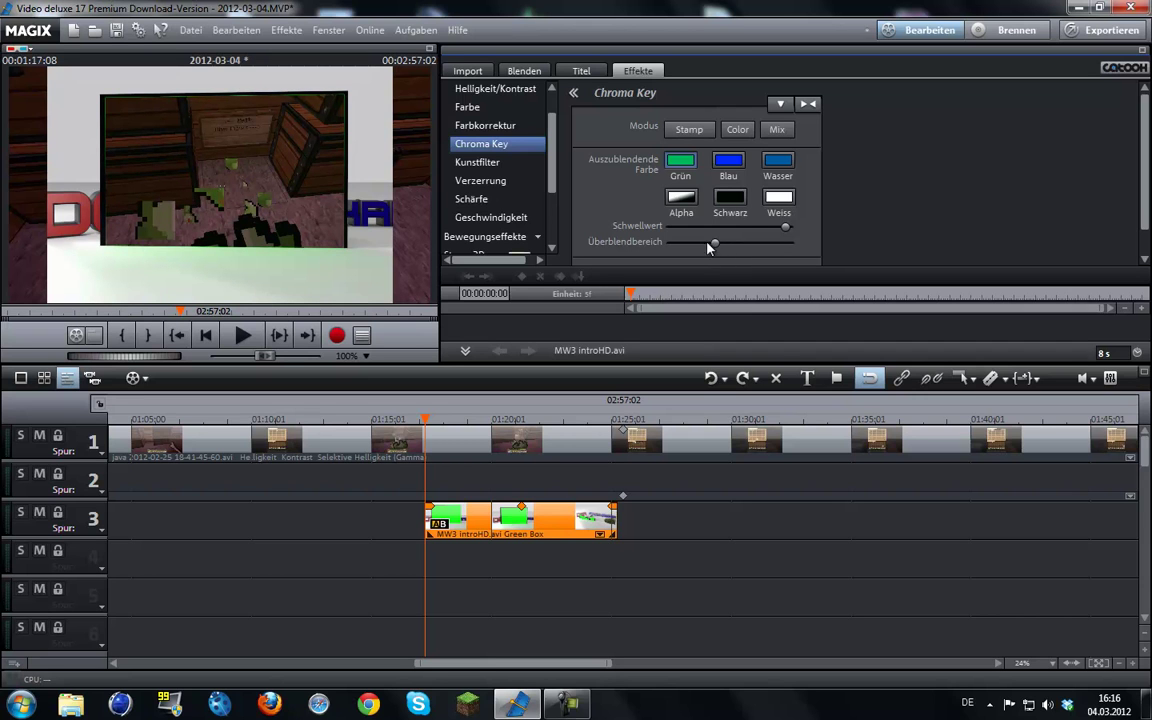
mouse_move(703, 248)
left_mouse_down()
mouse_move(676, 252)
mouse_move(700, 248)
left_mouse_up()
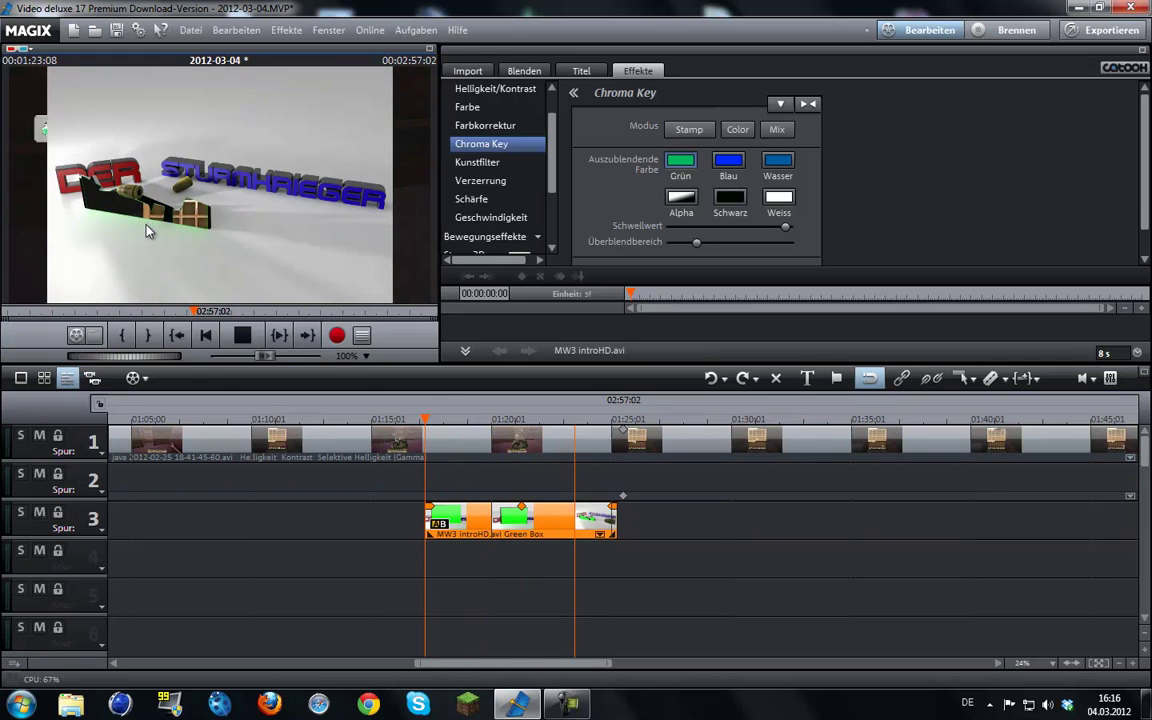
left_click(241, 336)
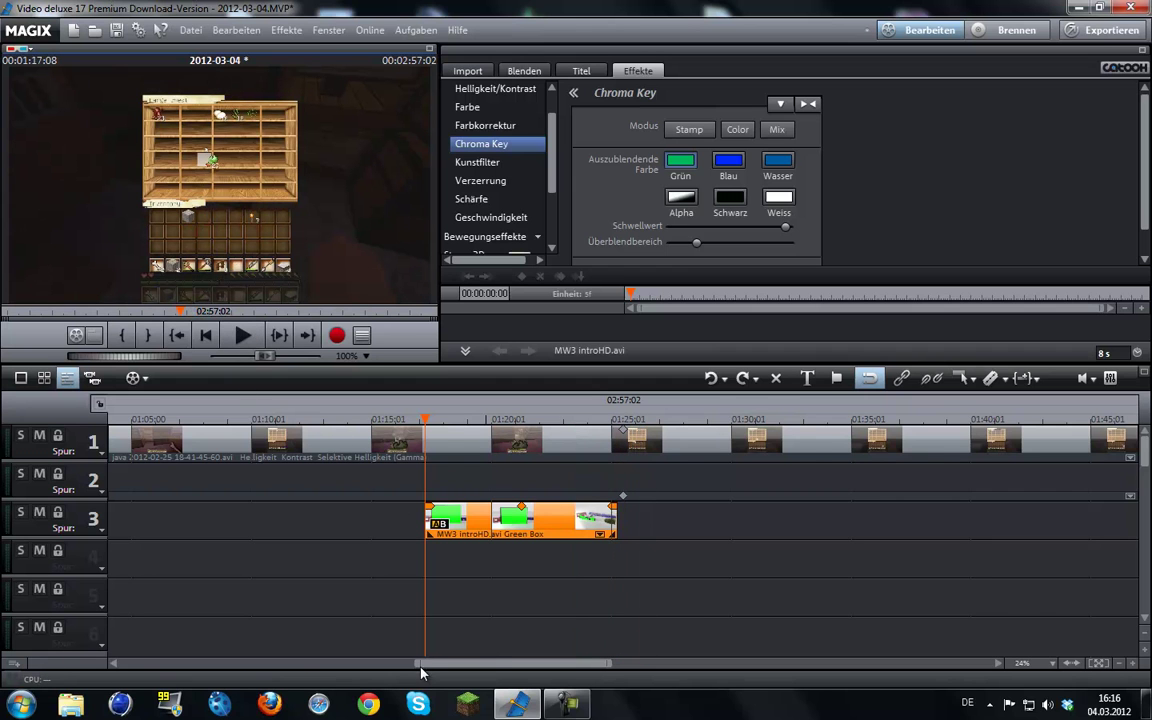
Fit the whole project into the timeline view and move the playback marker back to the beginning of the film.
left_click_drag(417, 663, 195, 663)
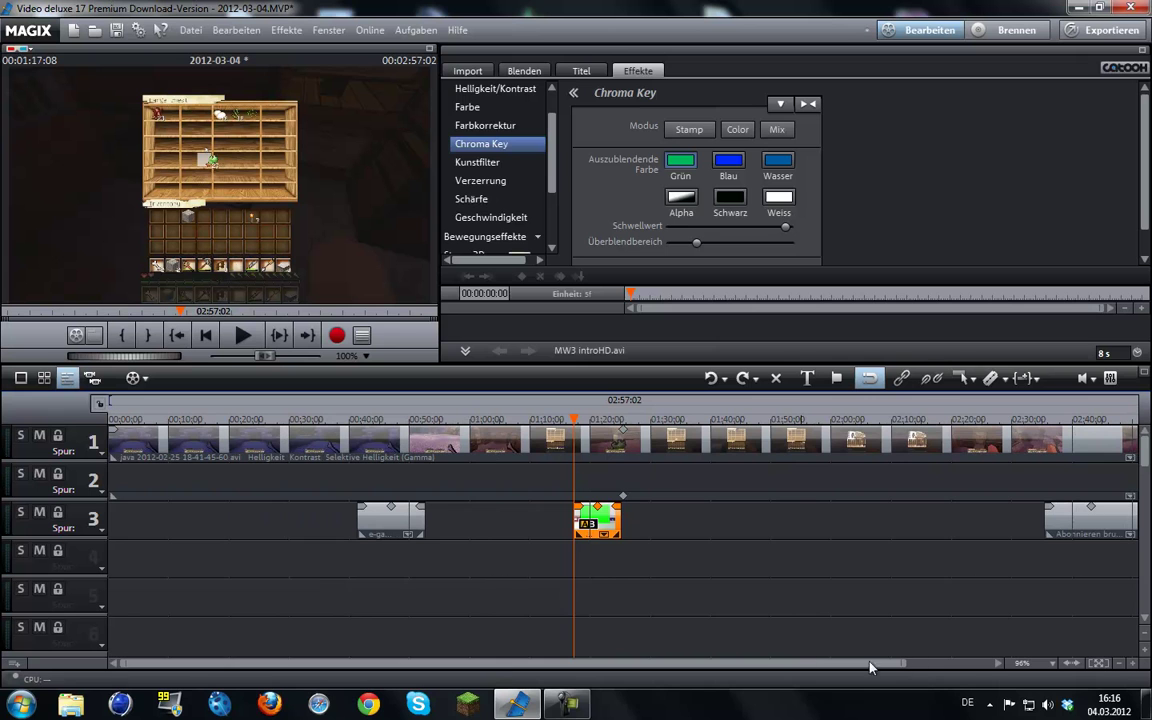
left_click_drag(905, 662, 1008, 663)
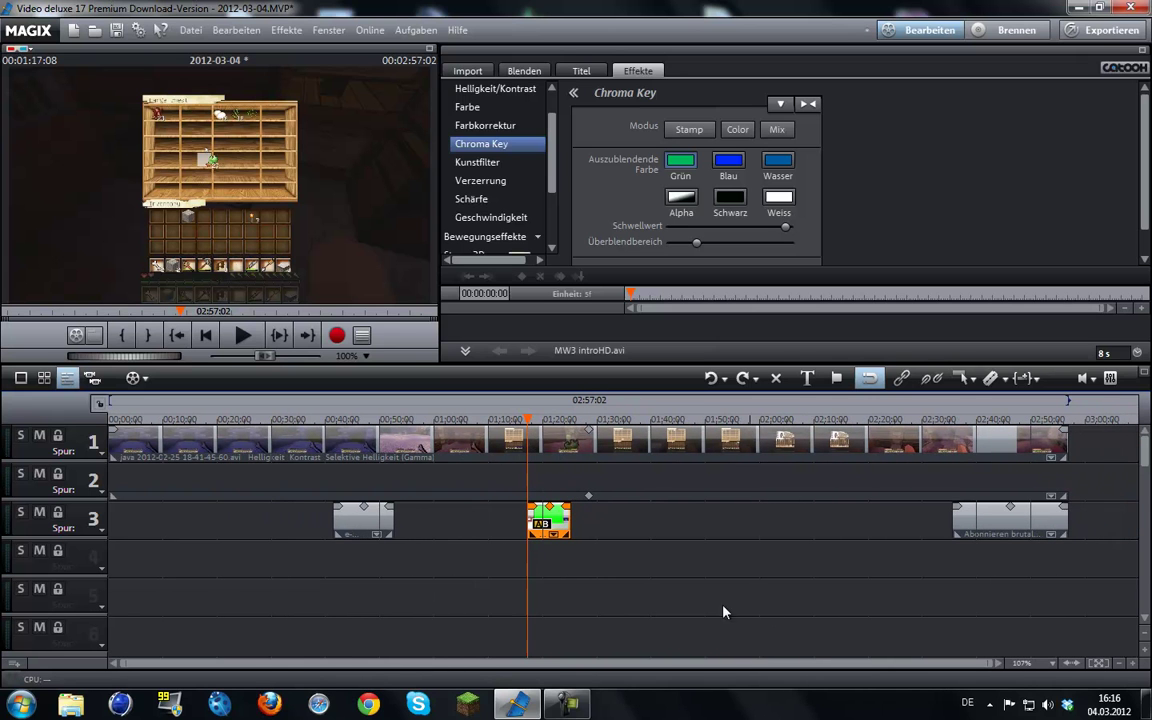
left_click(146, 419)
left_click_drag(146, 419, 55, 395)
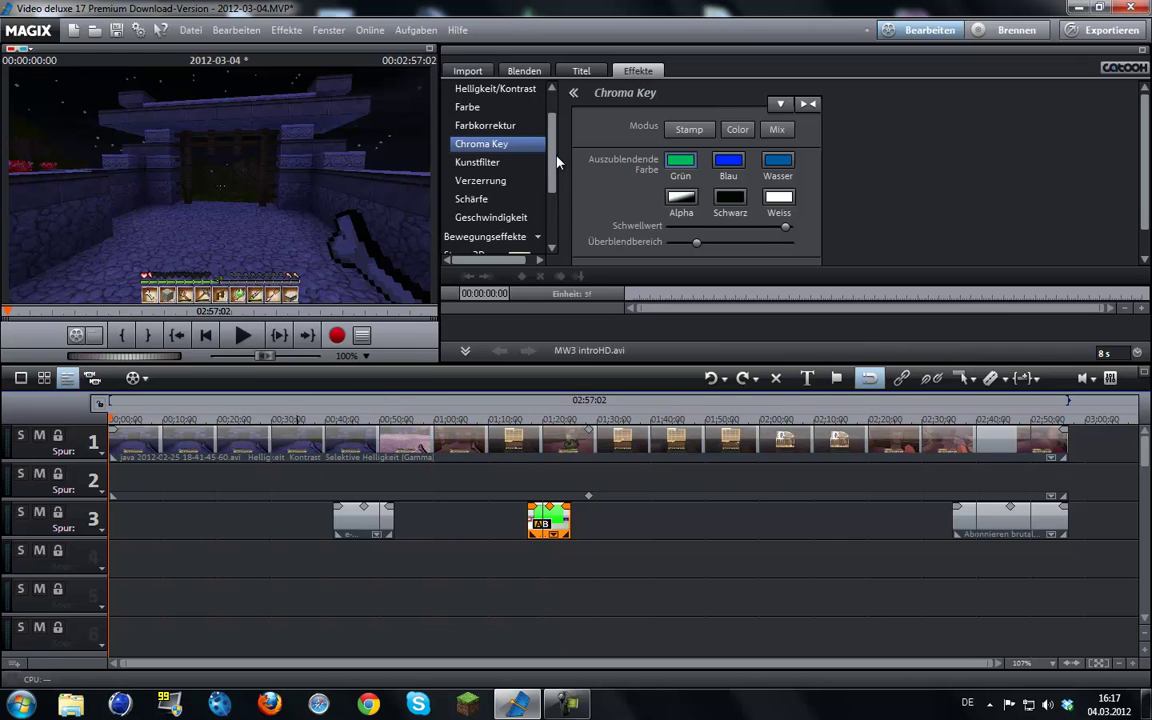
Show the Farbe video effect settings for the selected MW3 introHD.avi clip.
scroll(555, 150, "up", 1)
scroll(555, 150, "up", 1)
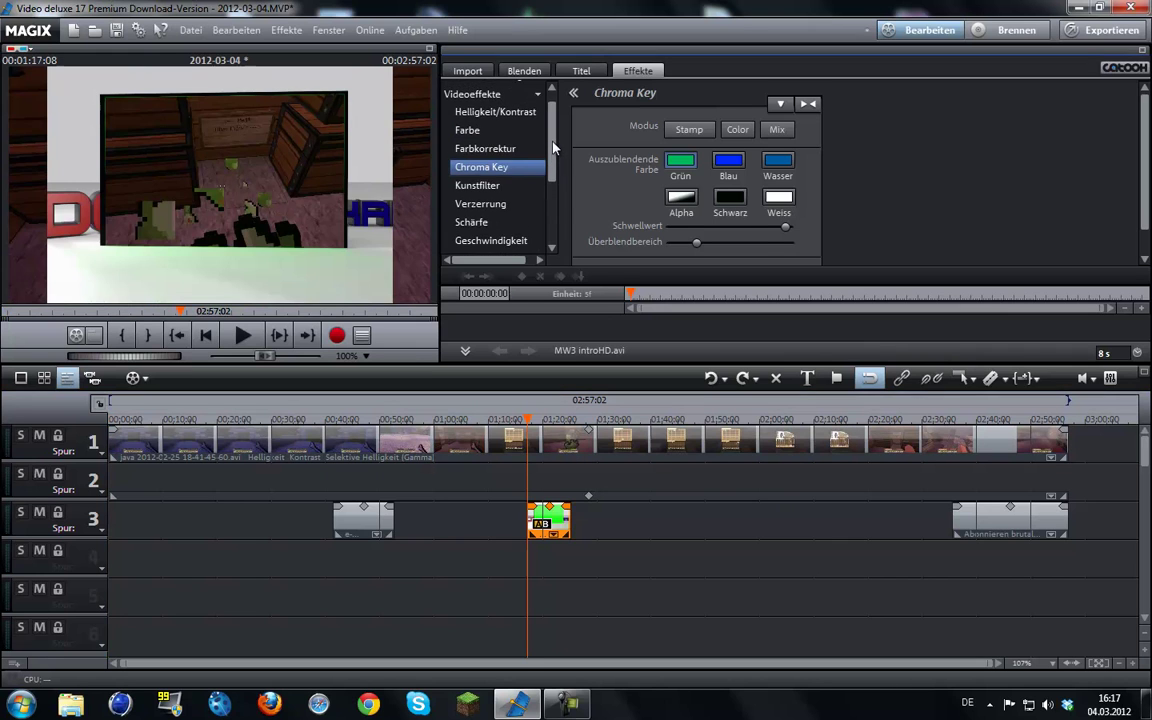
left_click(500, 150)
left_click(495, 133)
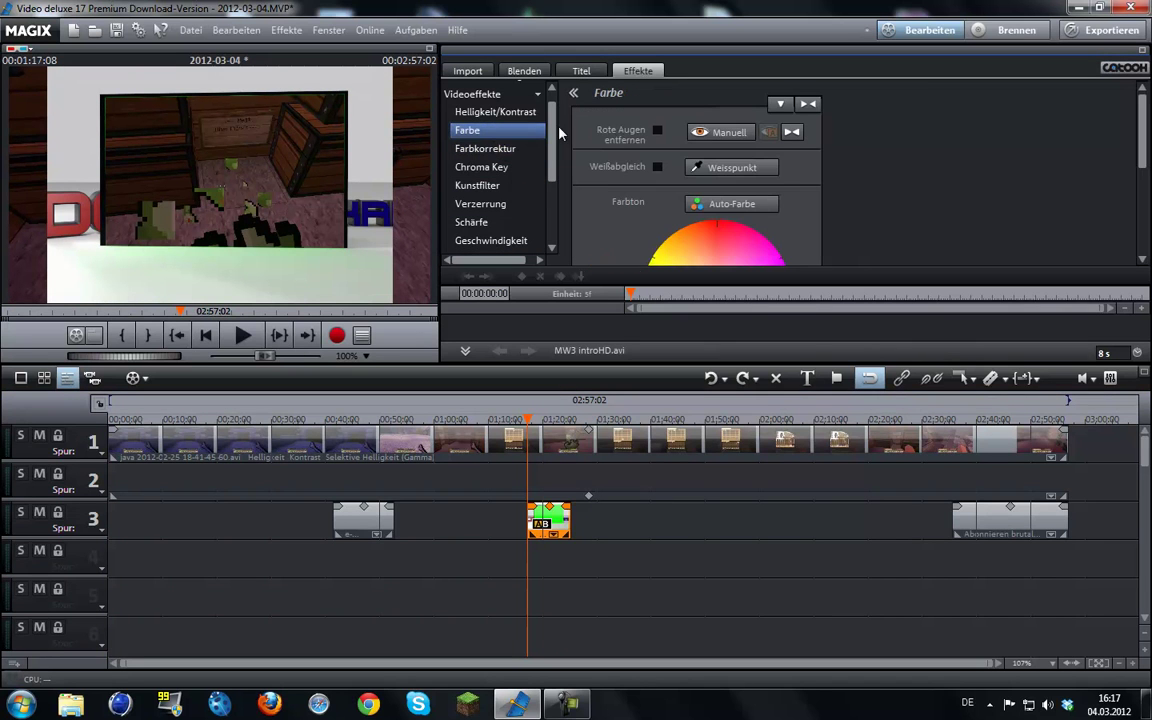
Look through the Videoeffekte, Bewegungseffekte, Stereo3D and Audioeffekte categories, collapsing each list to reach the next.
scroll(500, 120, "up", 1)
left_click(490, 107)
left_click(503, 90)
left_click(503, 90)
left_click(495, 127)
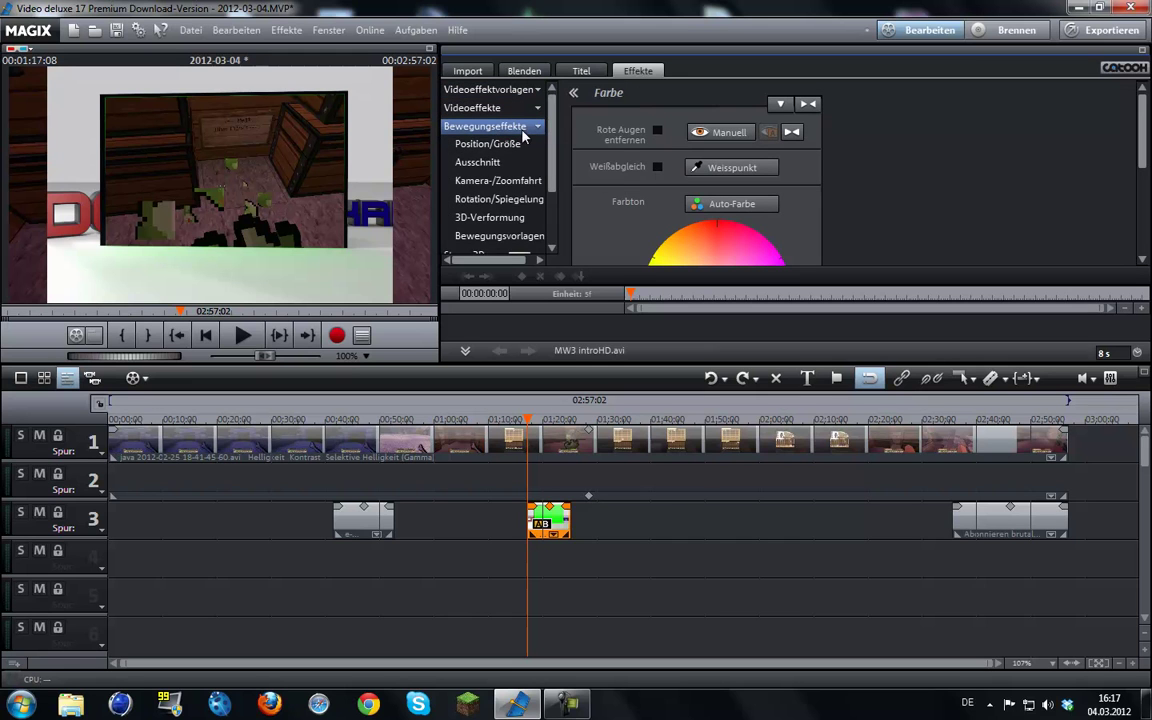
left_click(514, 126)
left_click(515, 162)
left_click(520, 181)
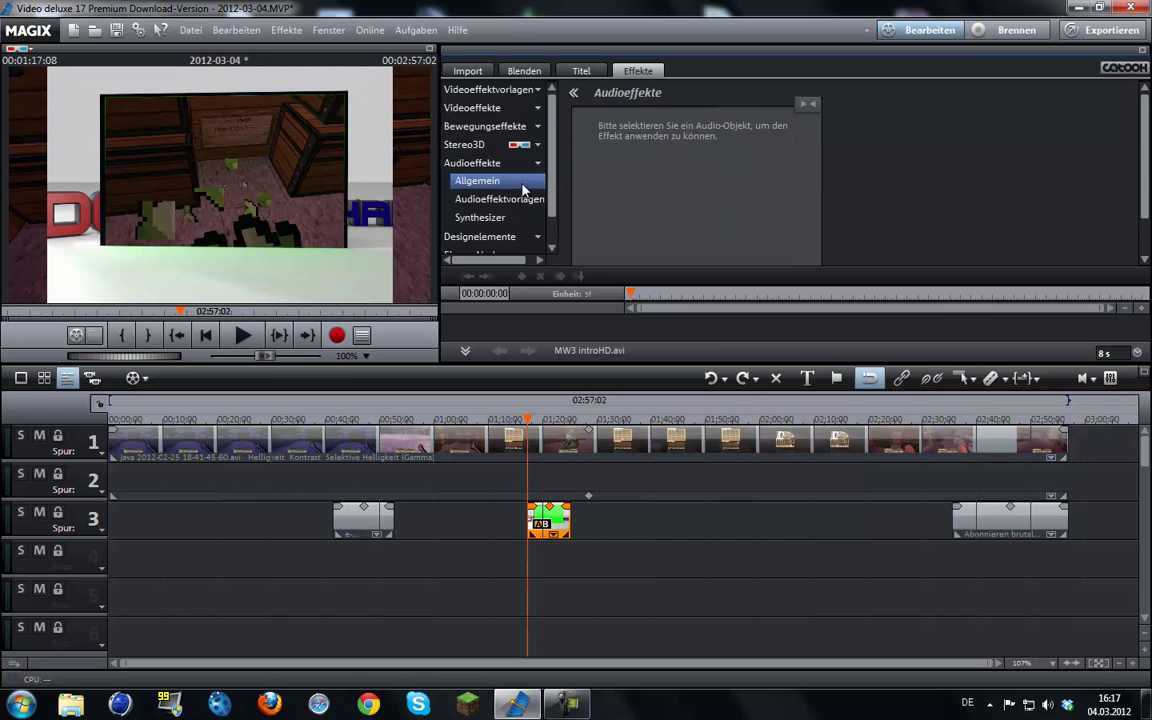
left_click(516, 164)
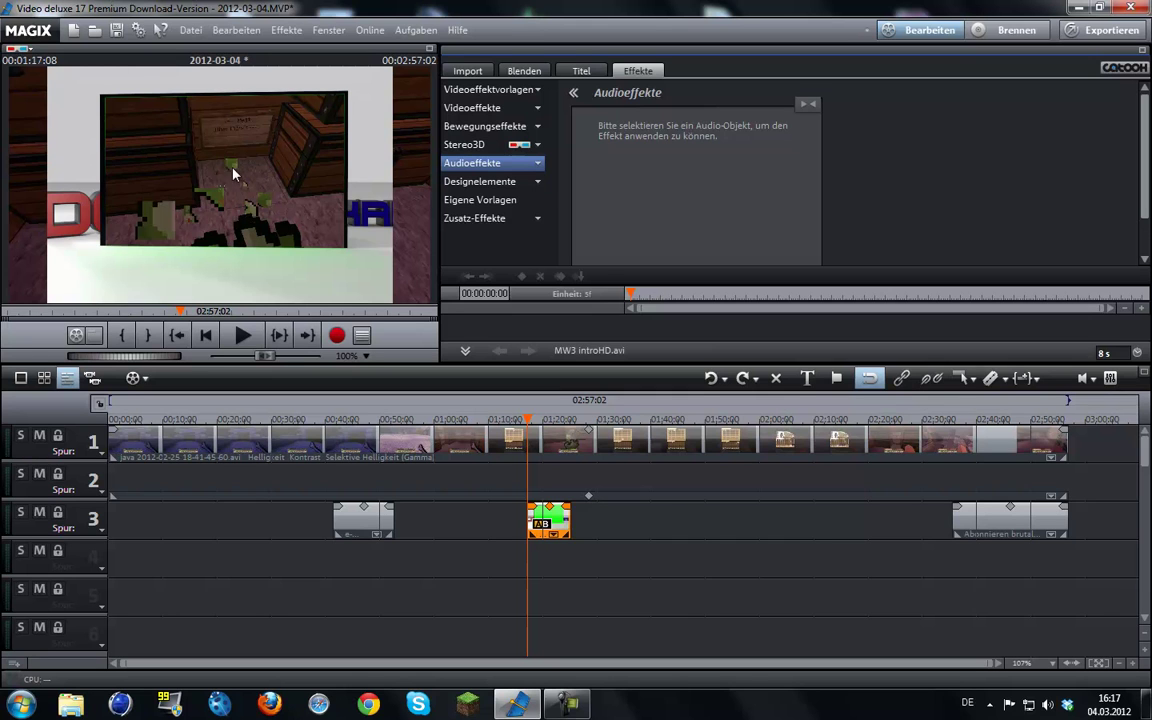
Open the film export for Video als MPEG-4 and move its settings dialog aside.
left_click(192, 30)
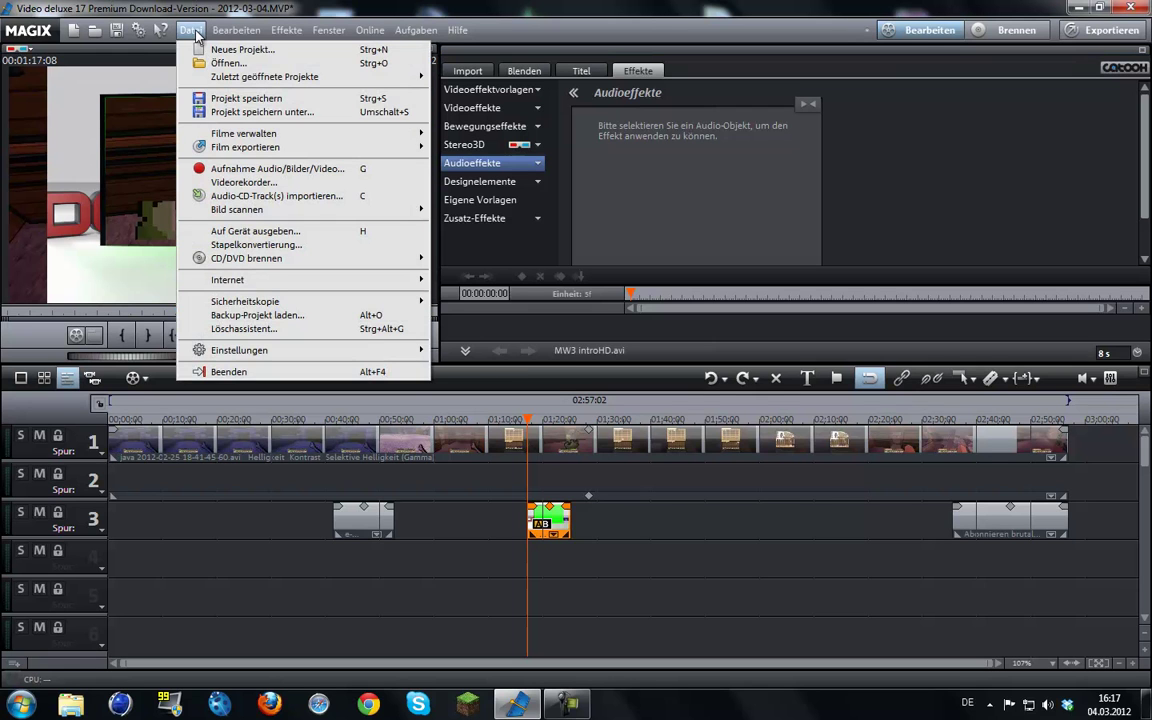
mouse_move(244, 150)
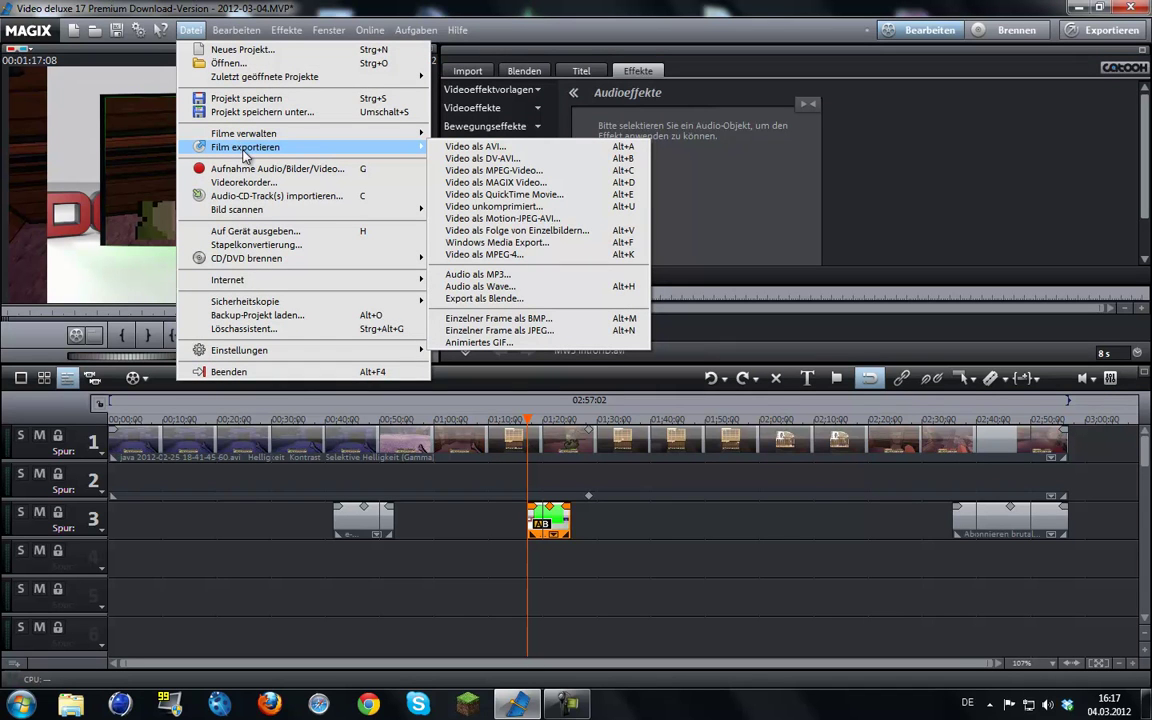
left_click(478, 254)
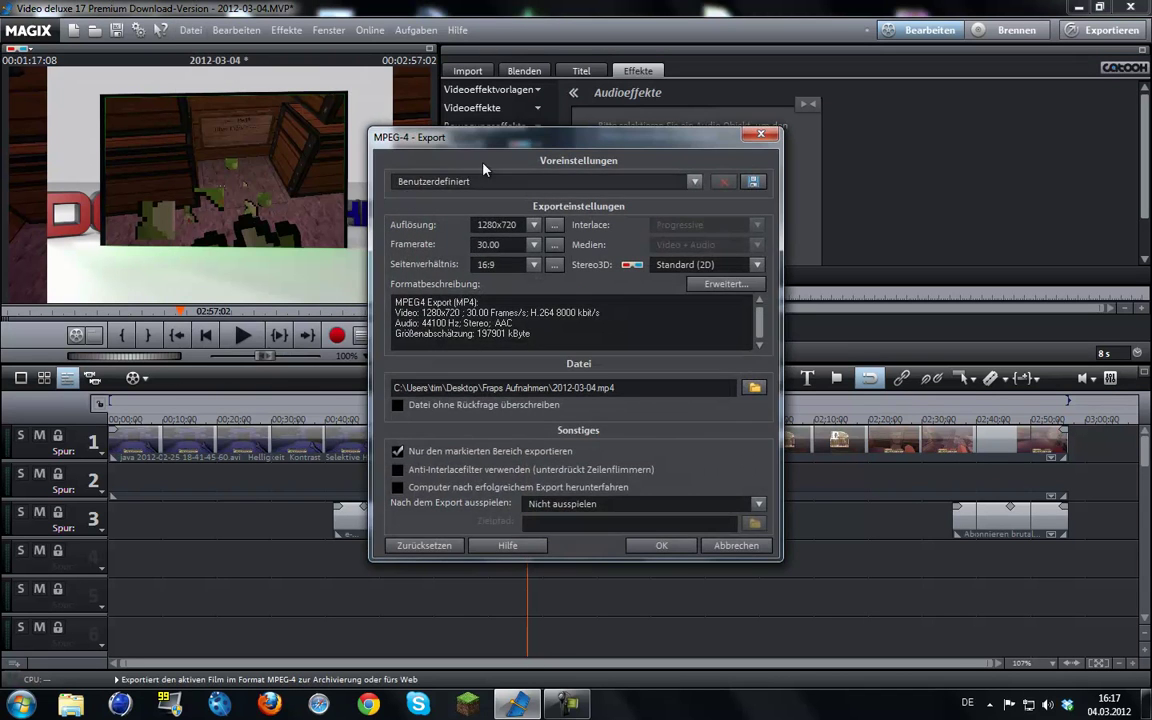
left_click_drag(480, 135, 245, 95)
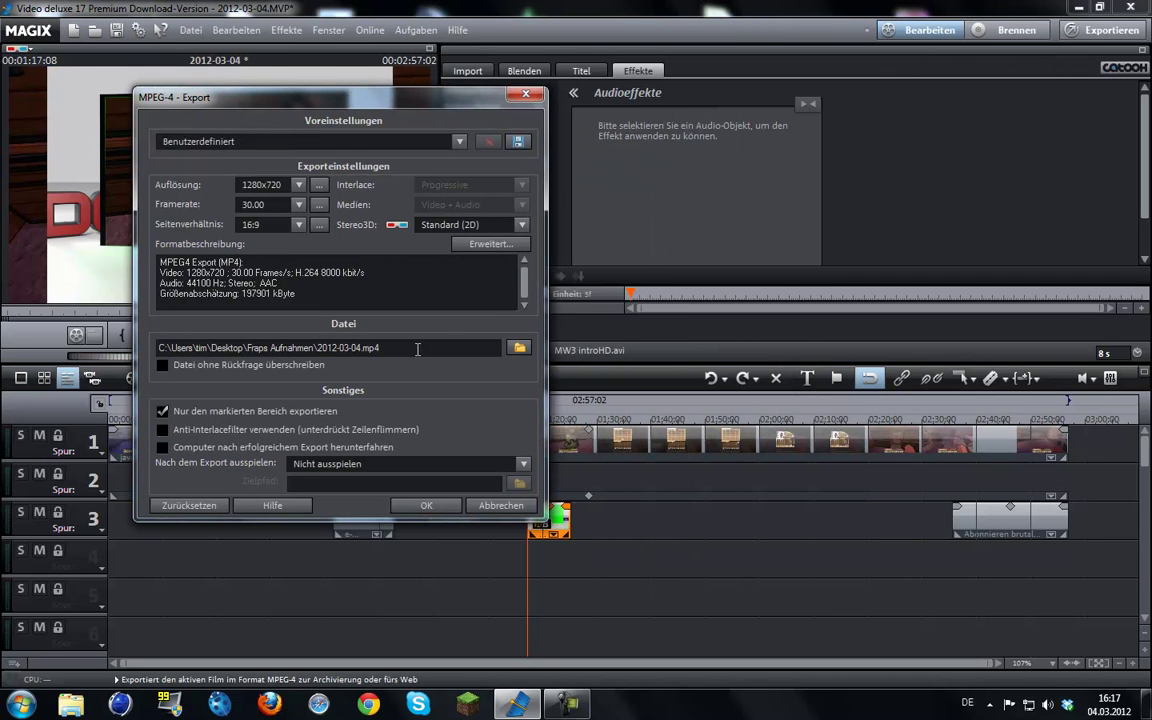
In the extended H.264 video settings of the MPEG-4 export, select profile High and Variable bit rate mode, and apply them.
left_click(490, 244)
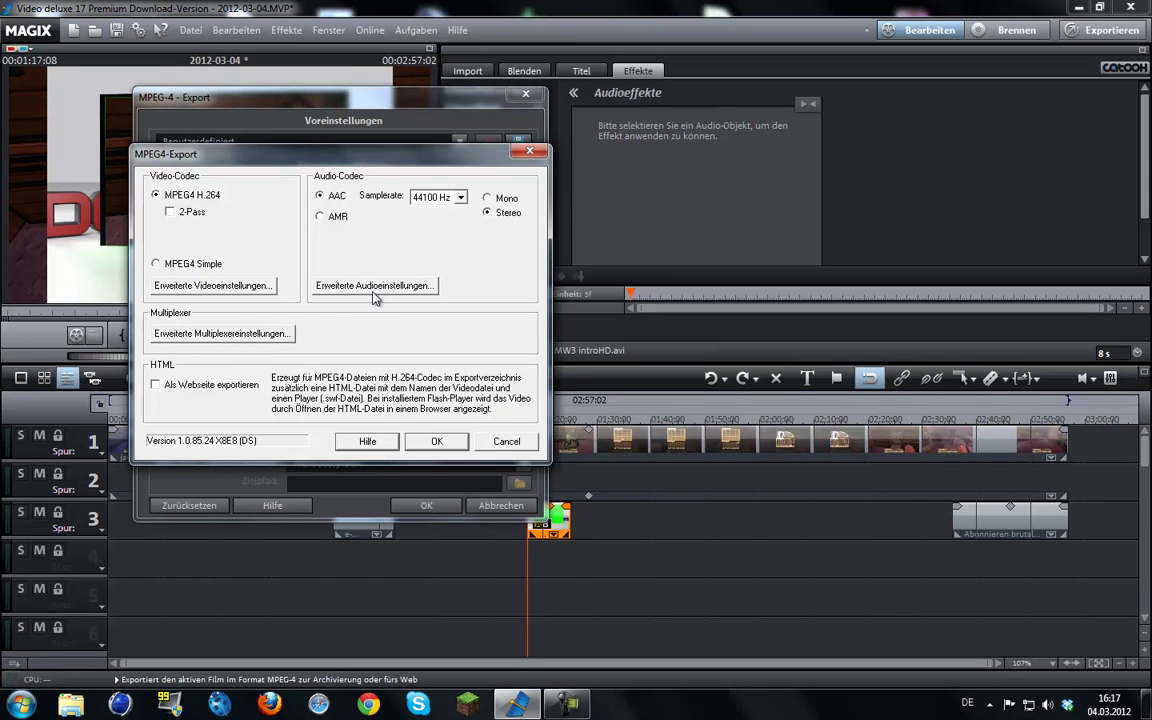
left_click(213, 287)
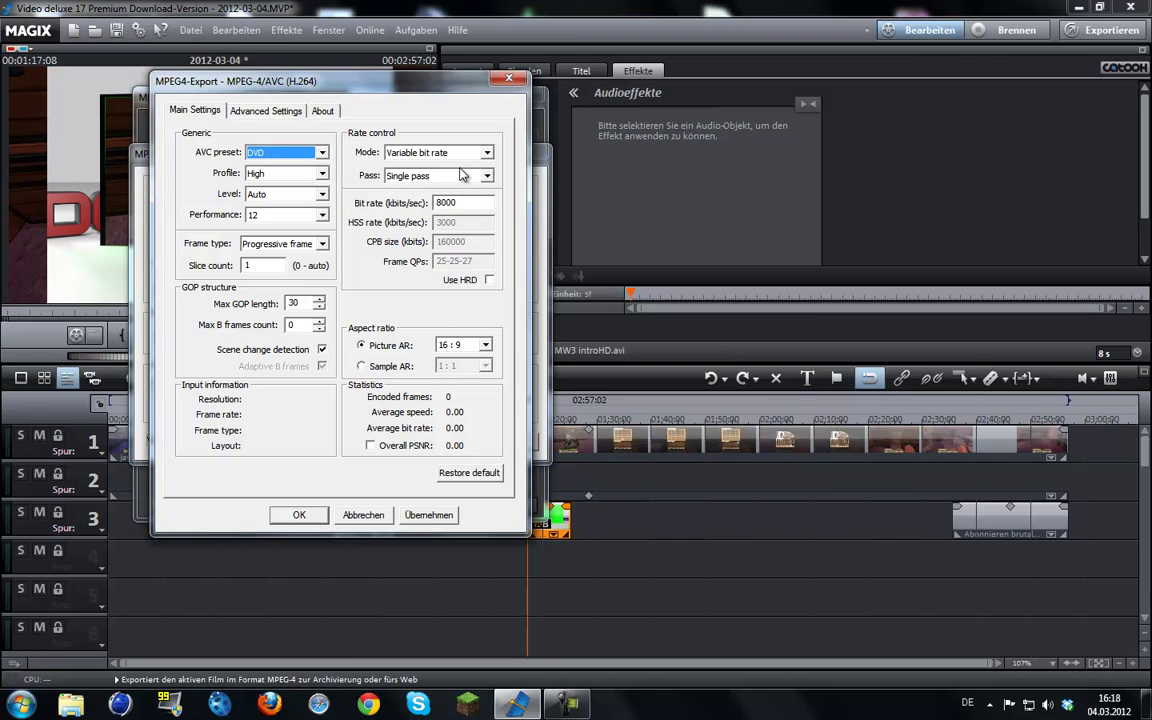
left_click(281, 172)
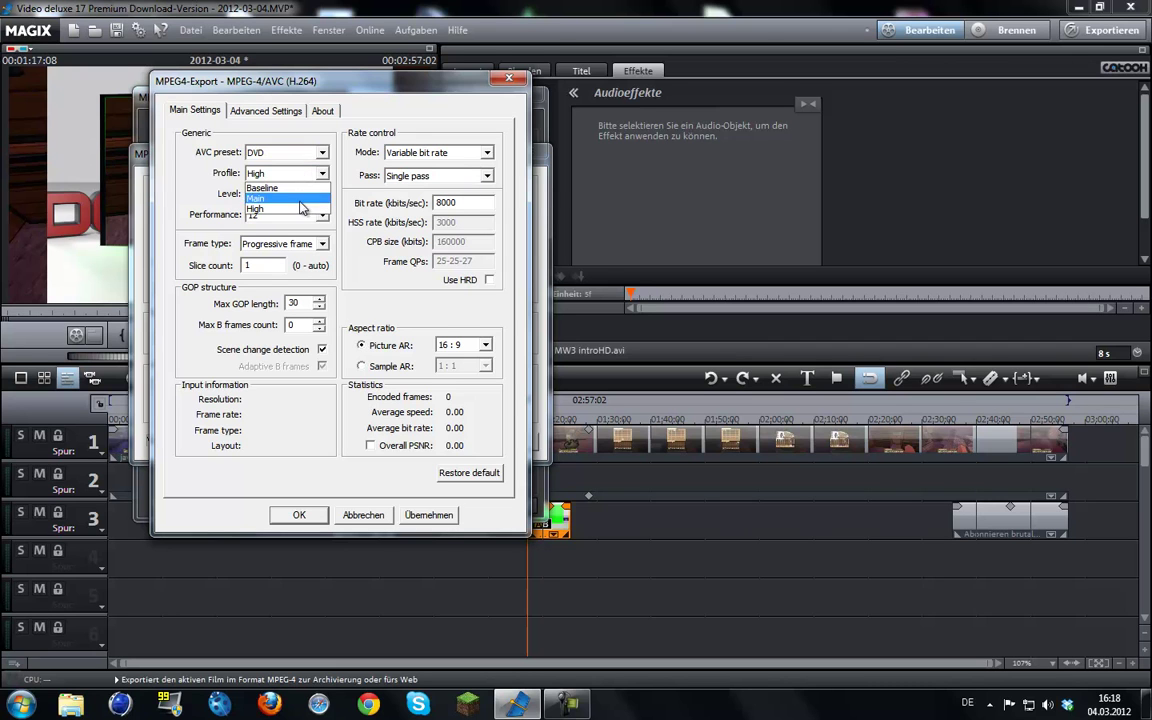
left_click(297, 210)
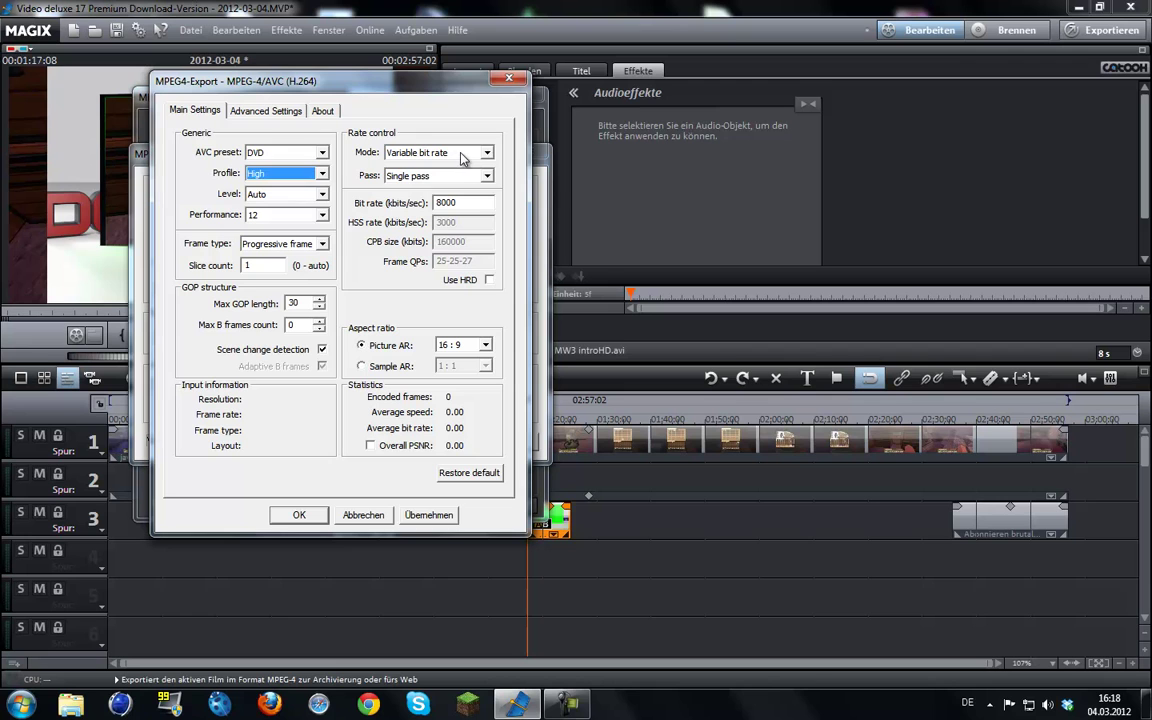
left_click(460, 155)
left_click(428, 188)
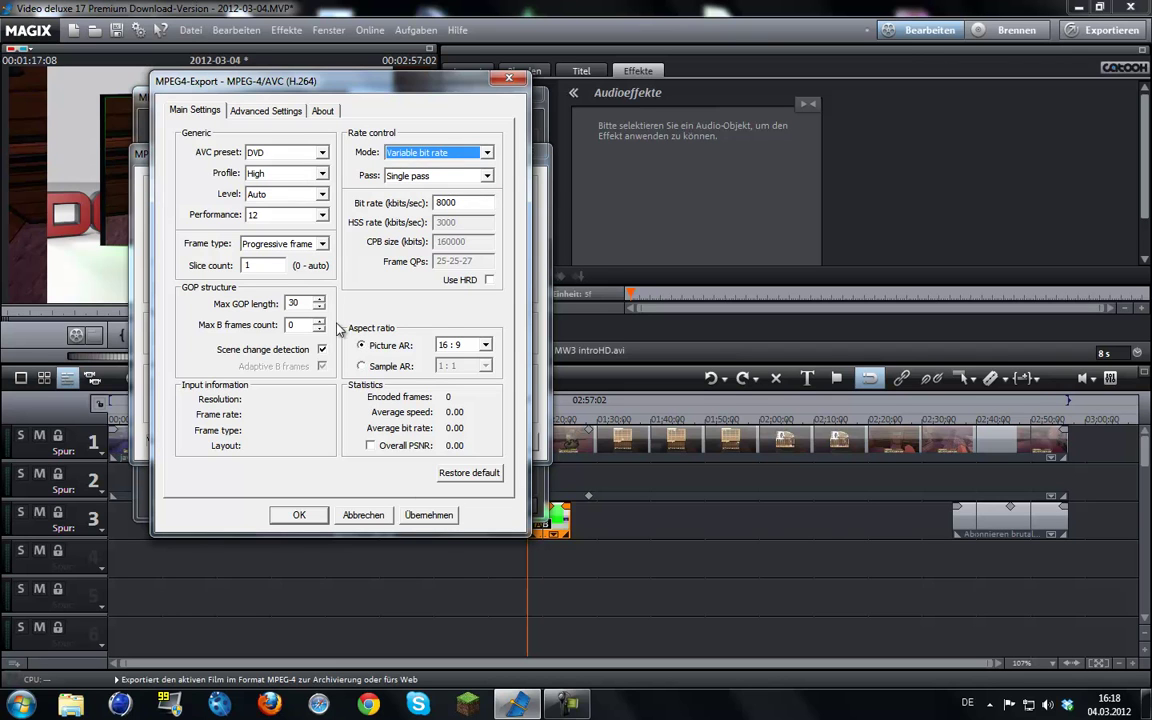
left_click(428, 515)
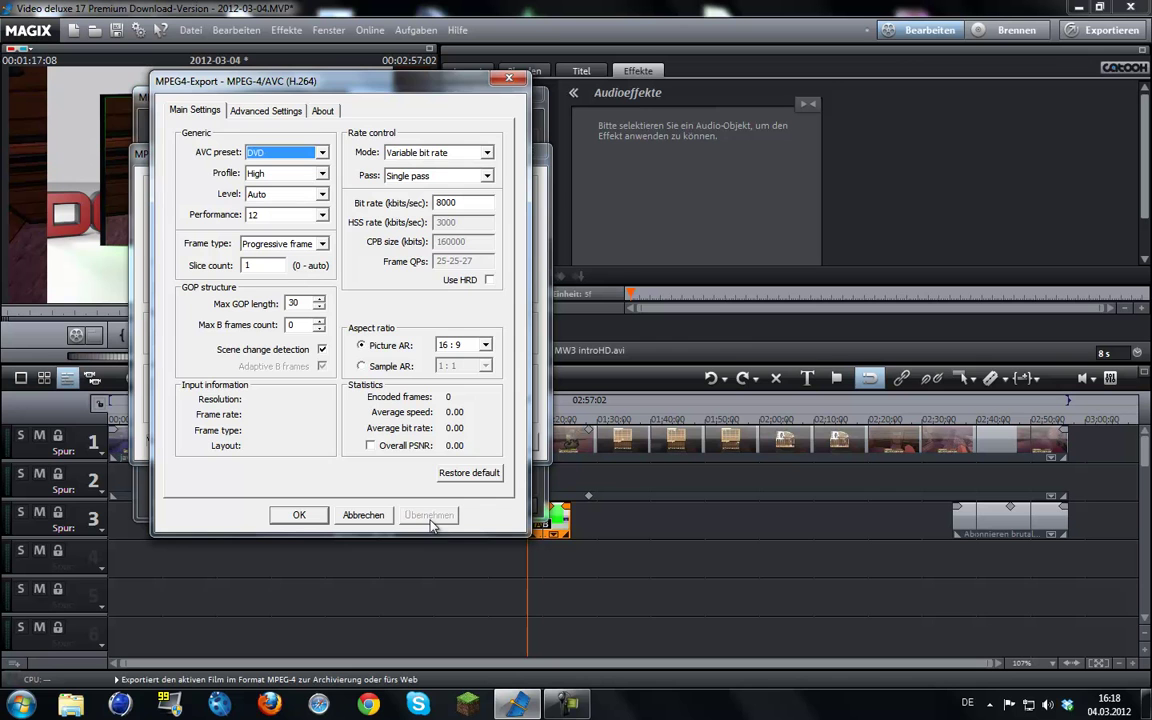
left_click(300, 515)
left_click(437, 441)
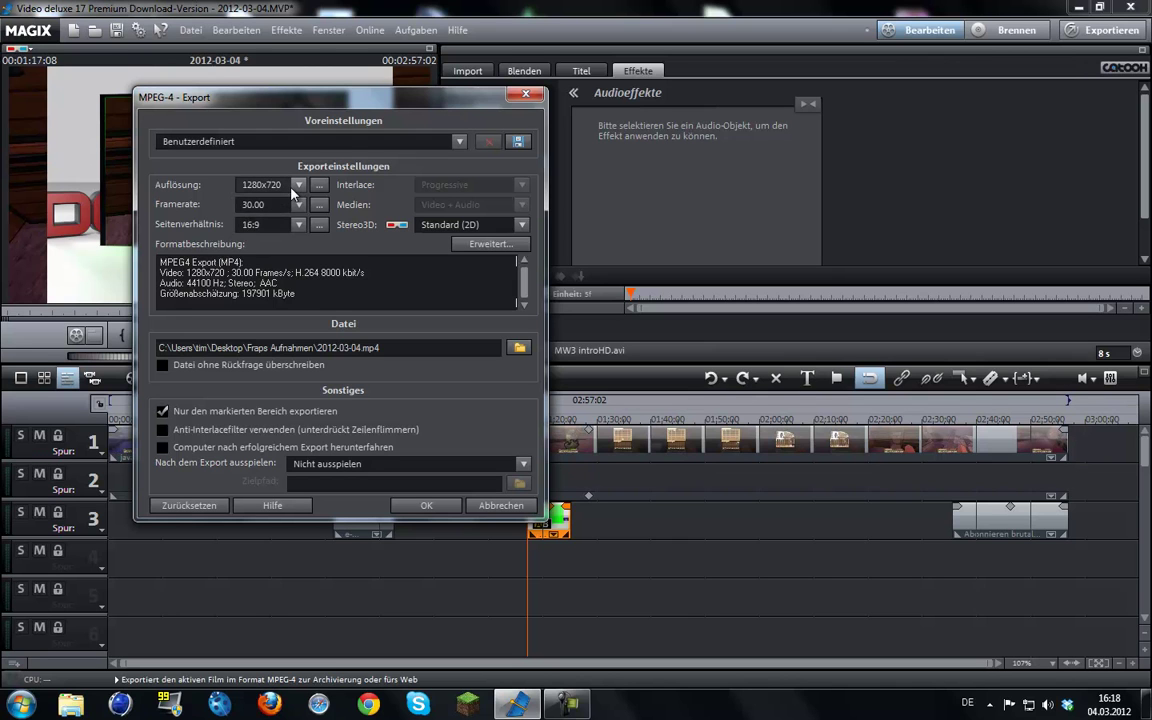
Name the export file minecraft test müll in the Fraps Aufnahmen folder and confirm the name.
left_click_drag(380, 348, 324, 349)
type("minecraft test müll")
key("Return")
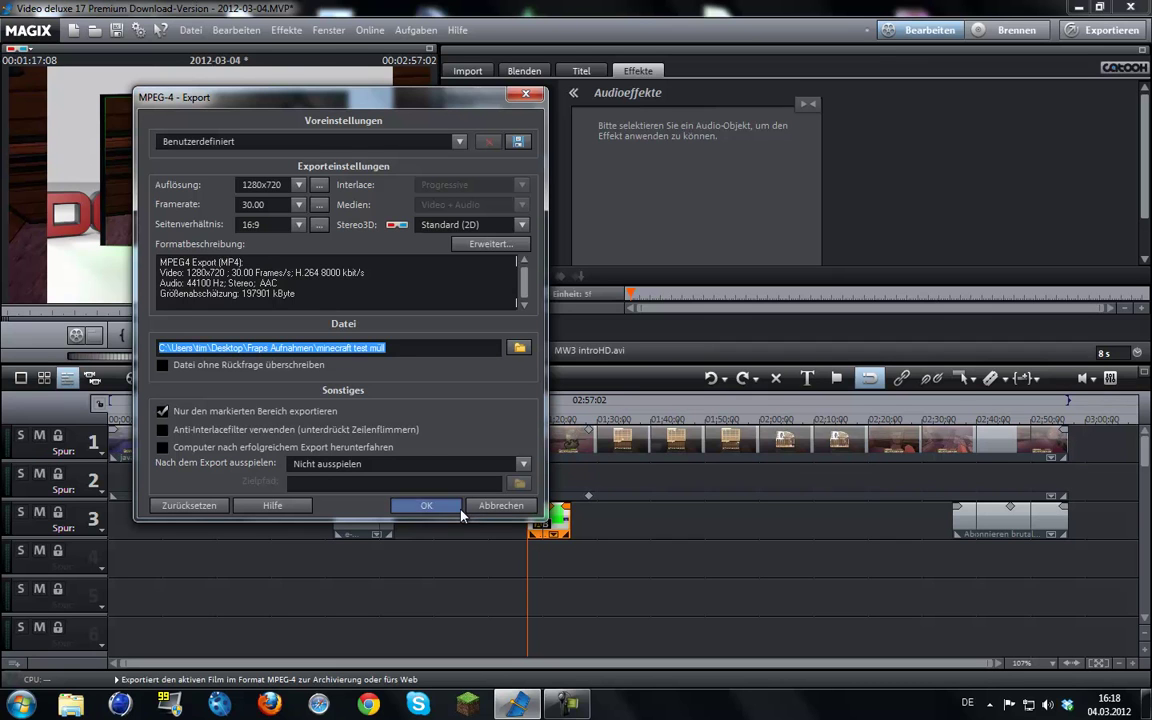
left_click(455, 507)
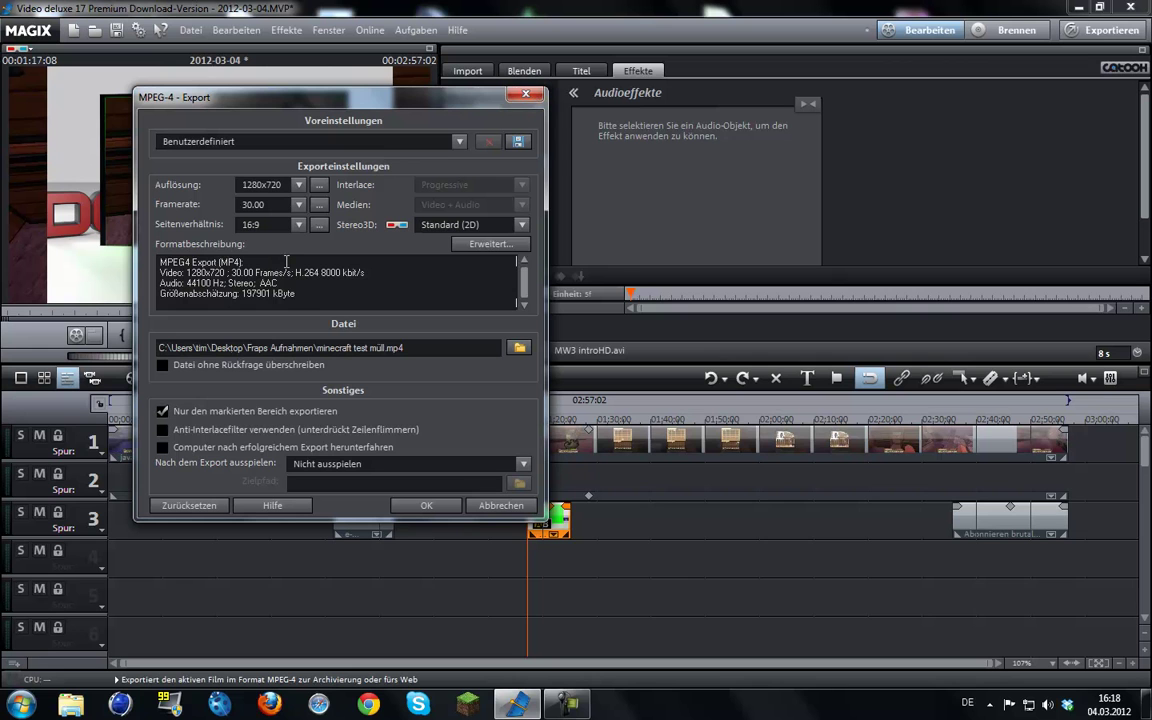
Dismiss the MPEG-4 export and quit the video editor without saving the changed project.
left_click(526, 93)
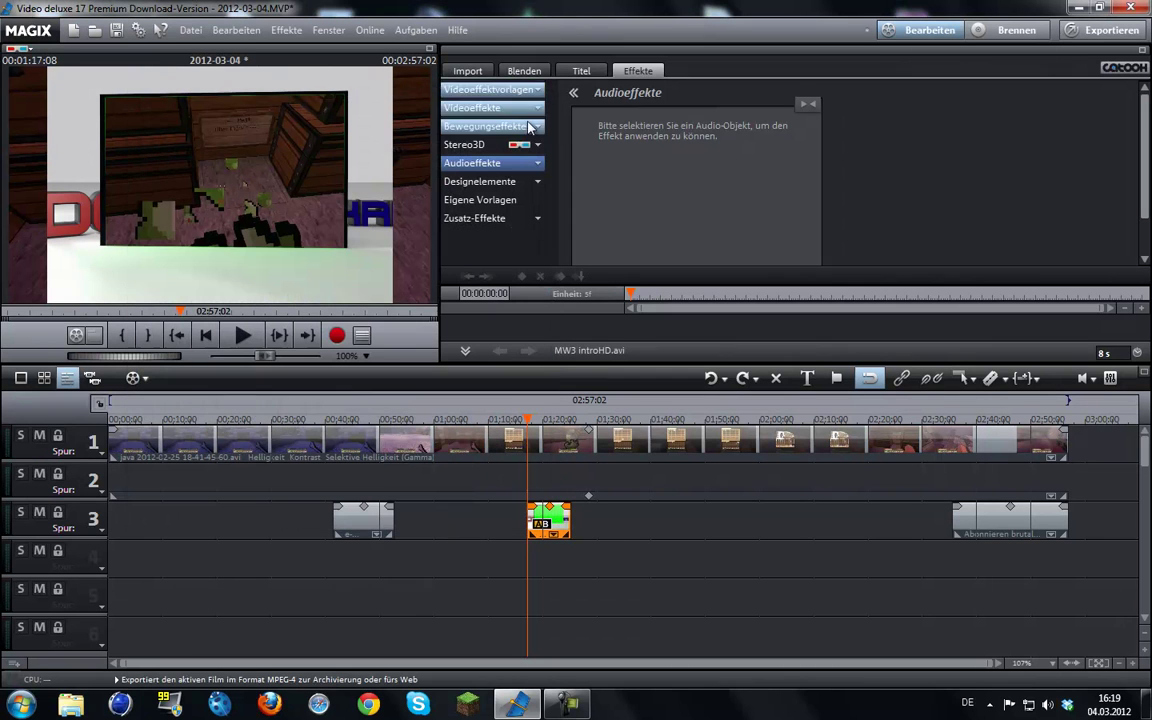
left_click(1131, 7)
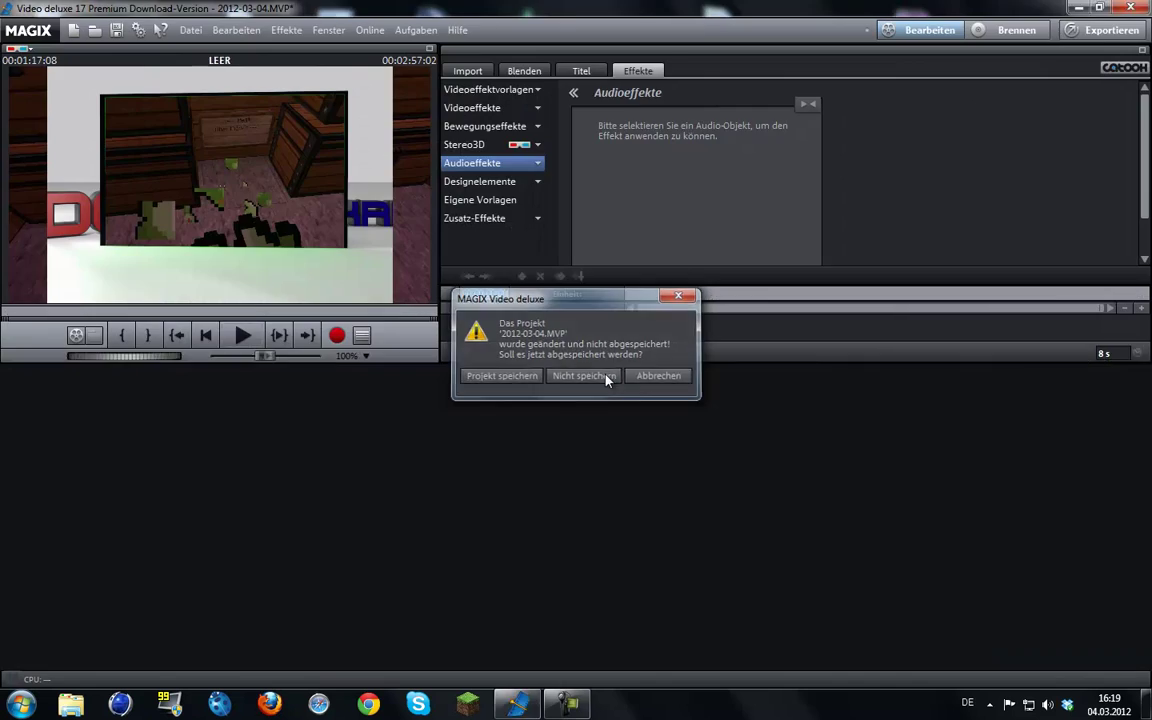
left_click(585, 376)
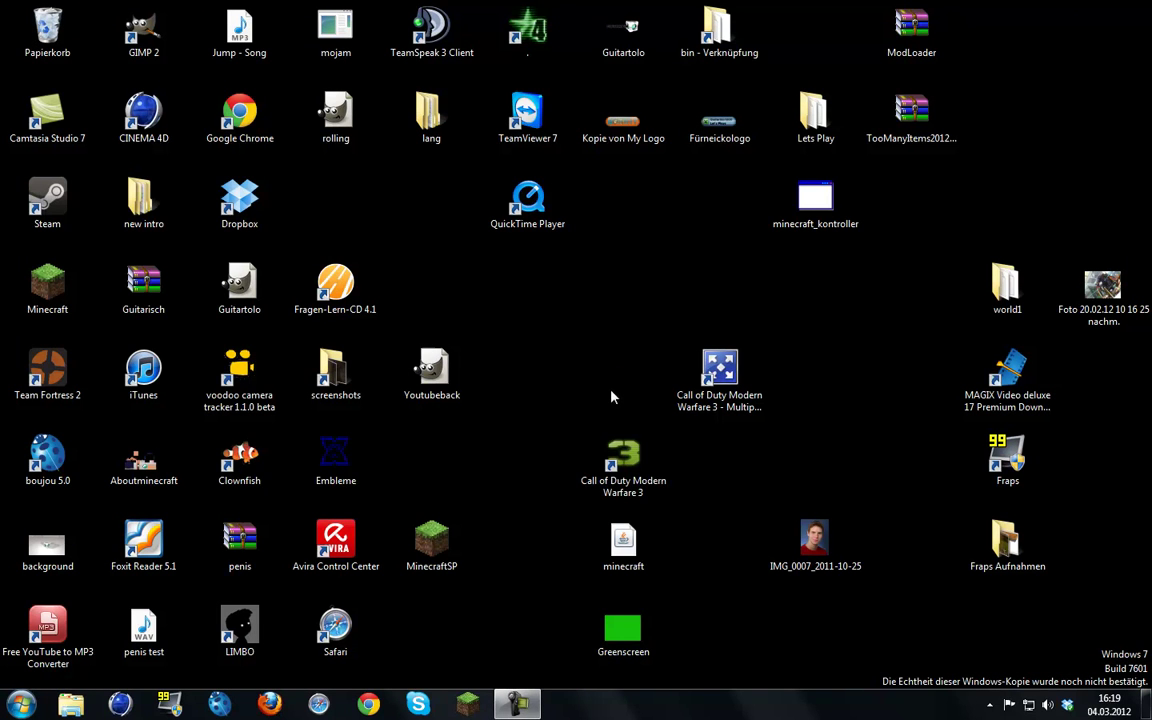
left_click(518, 704)
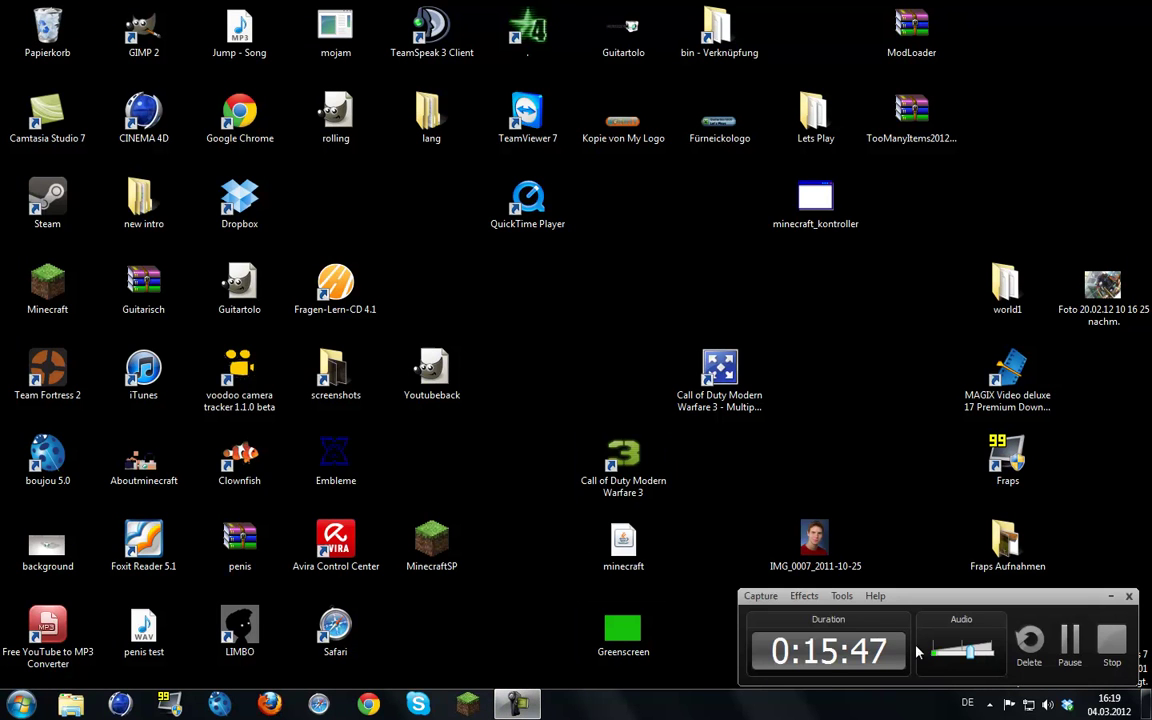
left_click_drag(920, 617, 710, 343)
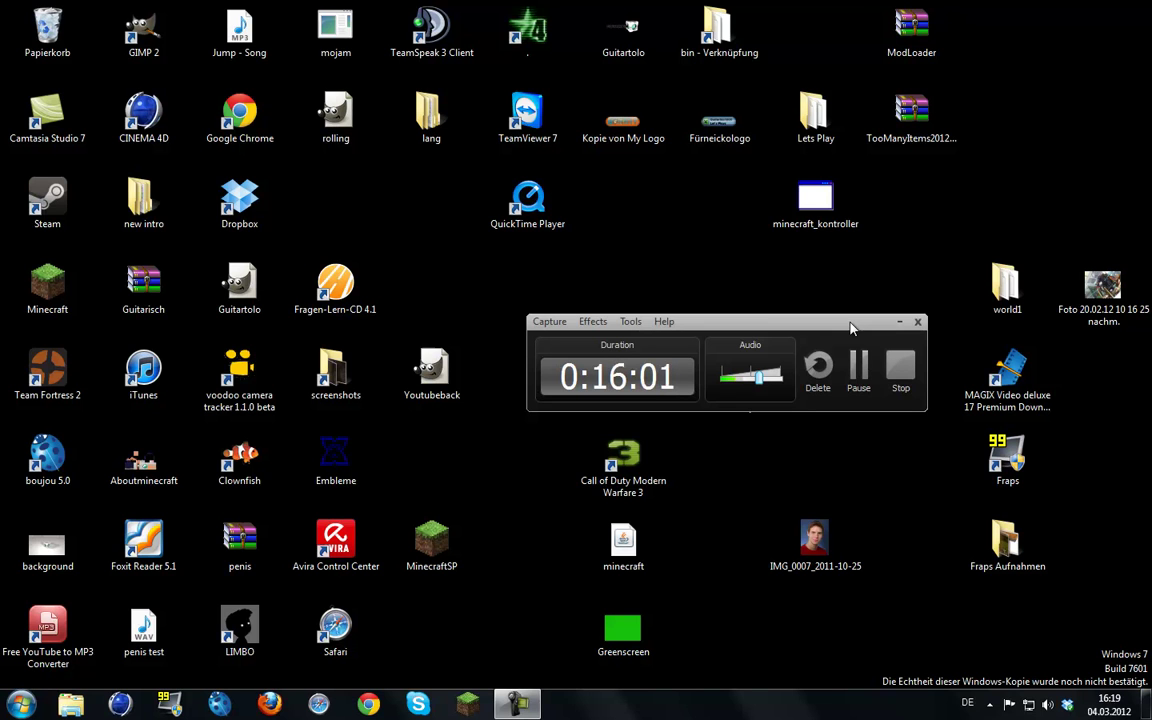
Switch to Google Chrome, load thomann.de and choose Germany as the country.
left_click(372, 706)
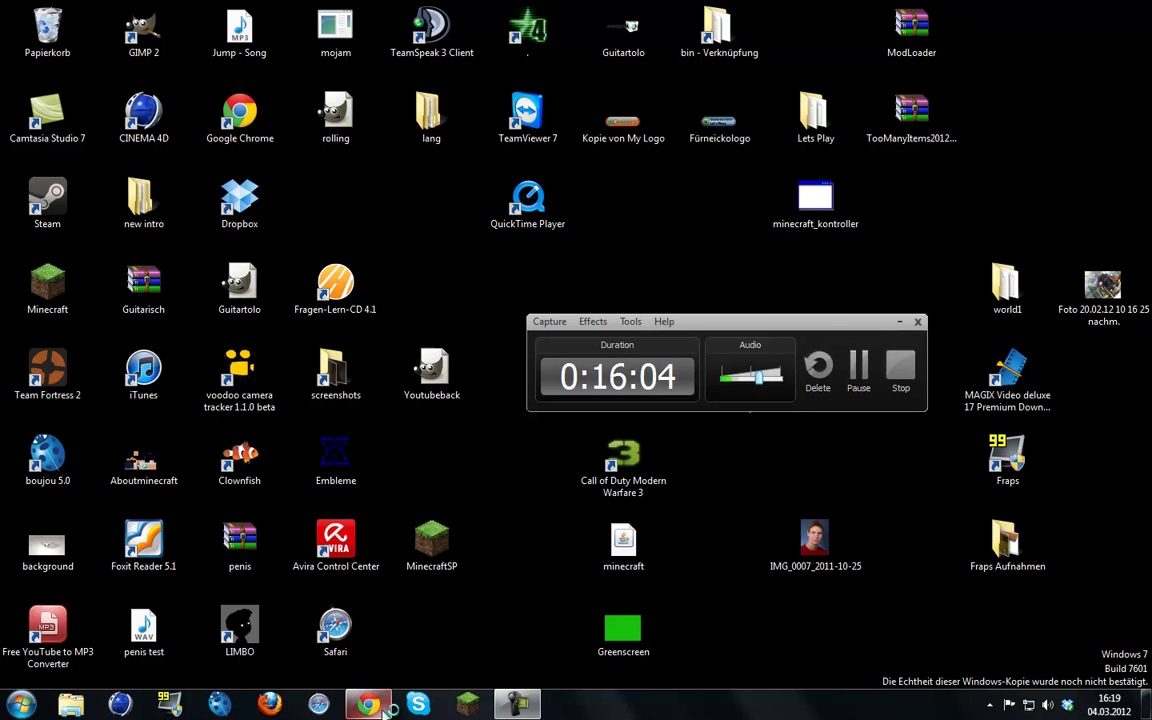
left_click_drag(760, 328, 985, 594)
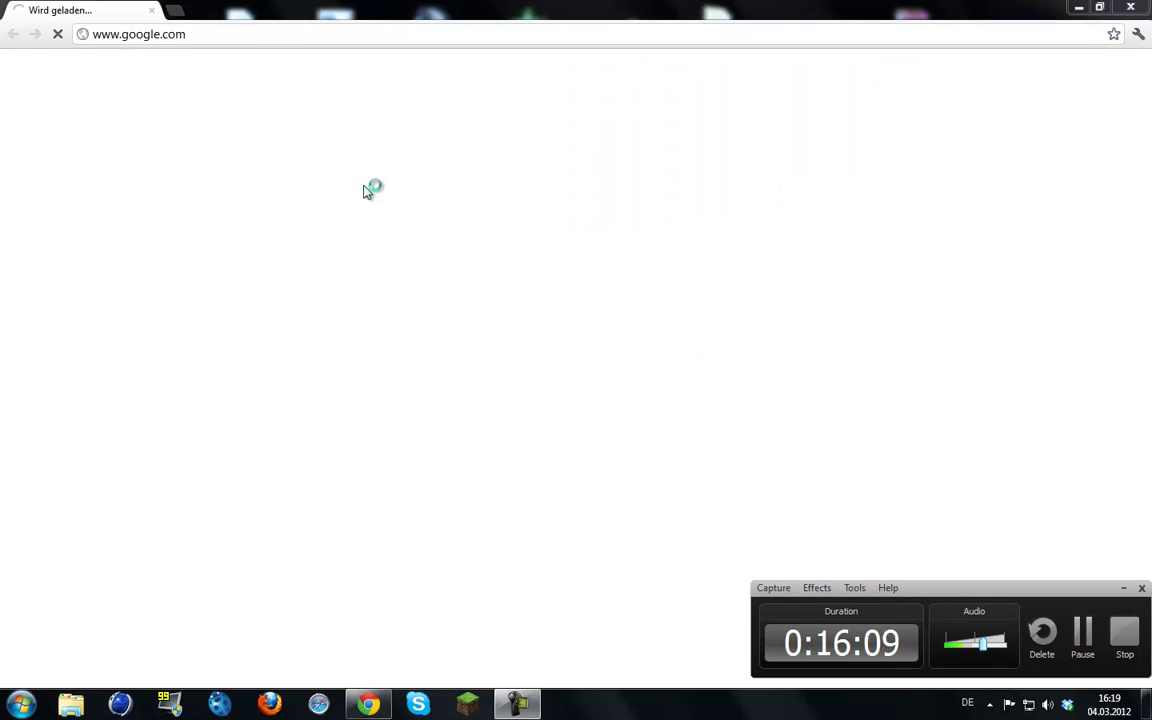
left_click(278, 36)
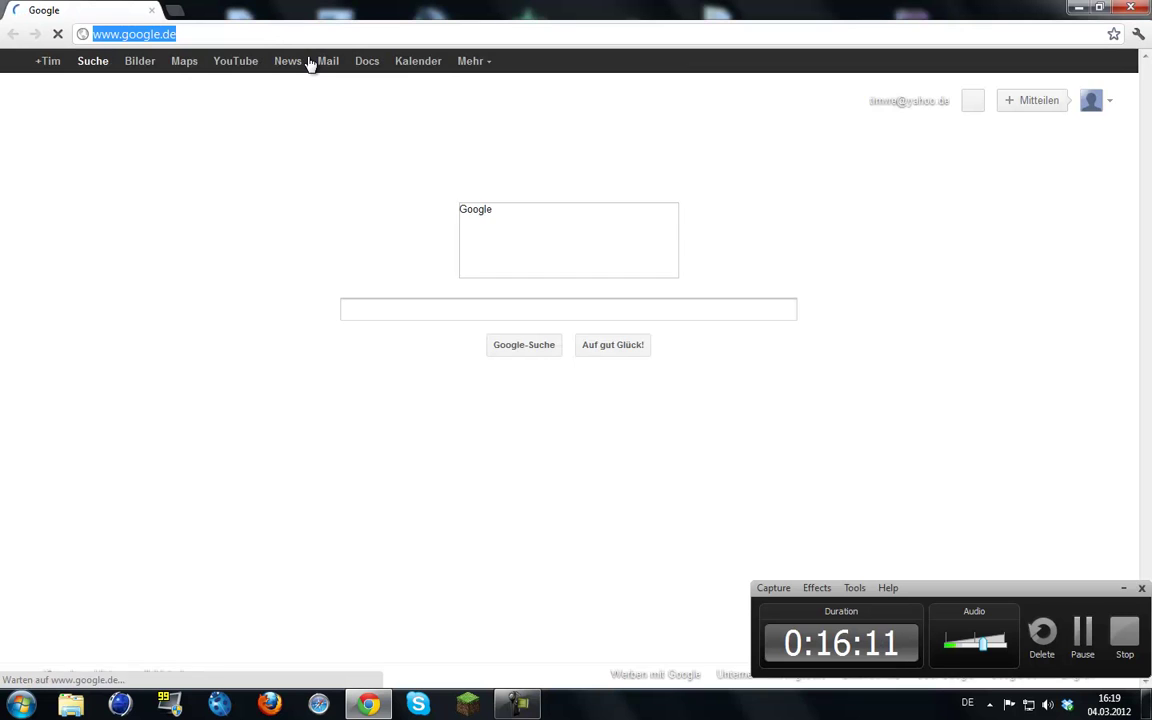
type("thomann.")
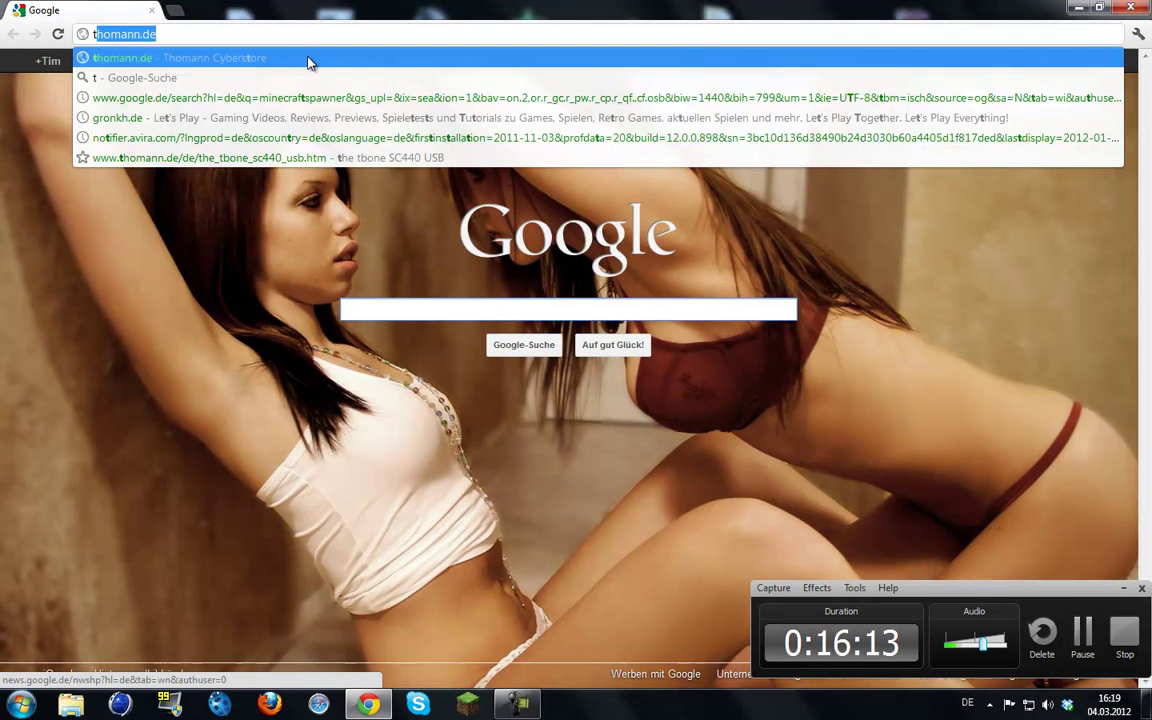
type("de")
key("Return")
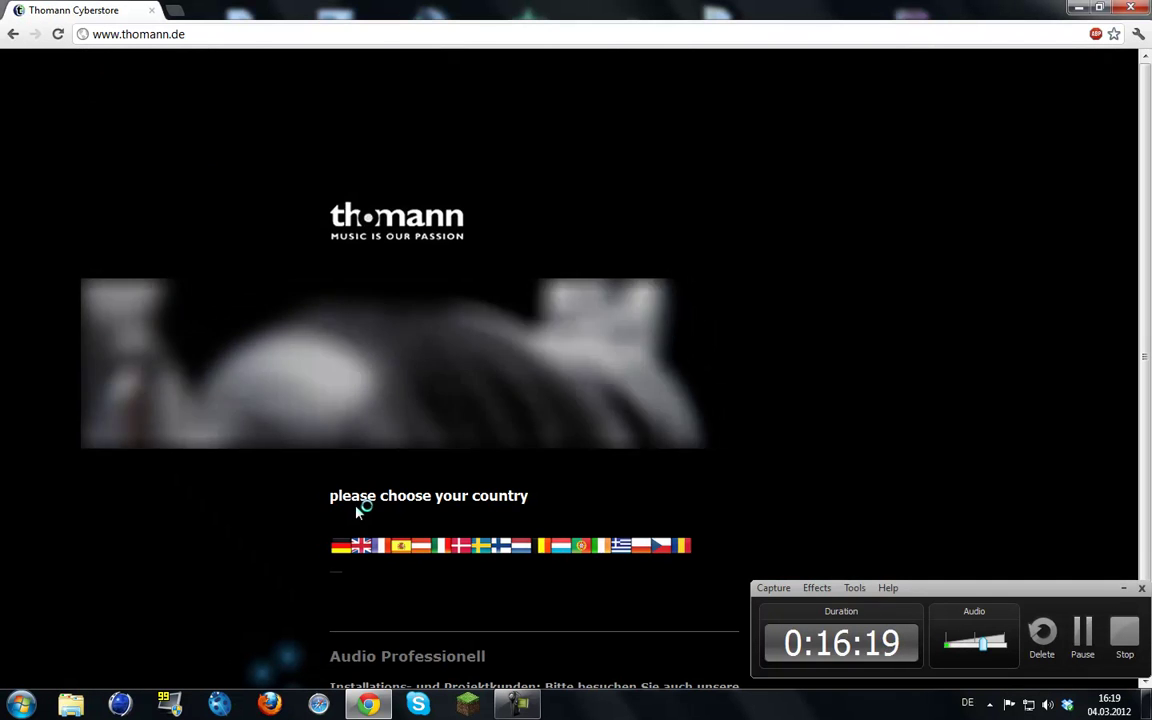
left_click(352, 546)
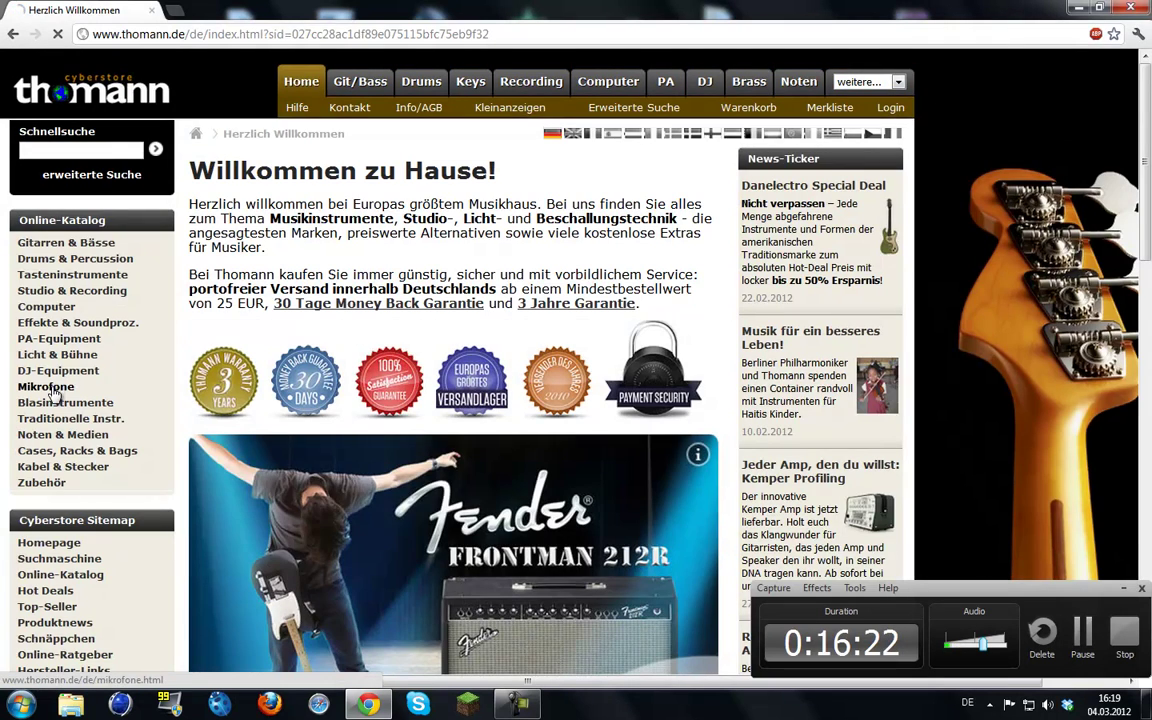
Open the t.bone SC440 USB page among the Großmembran Mikrofone, review its features and price, and close the browser.
left_click(50, 386)
left_click(278, 573)
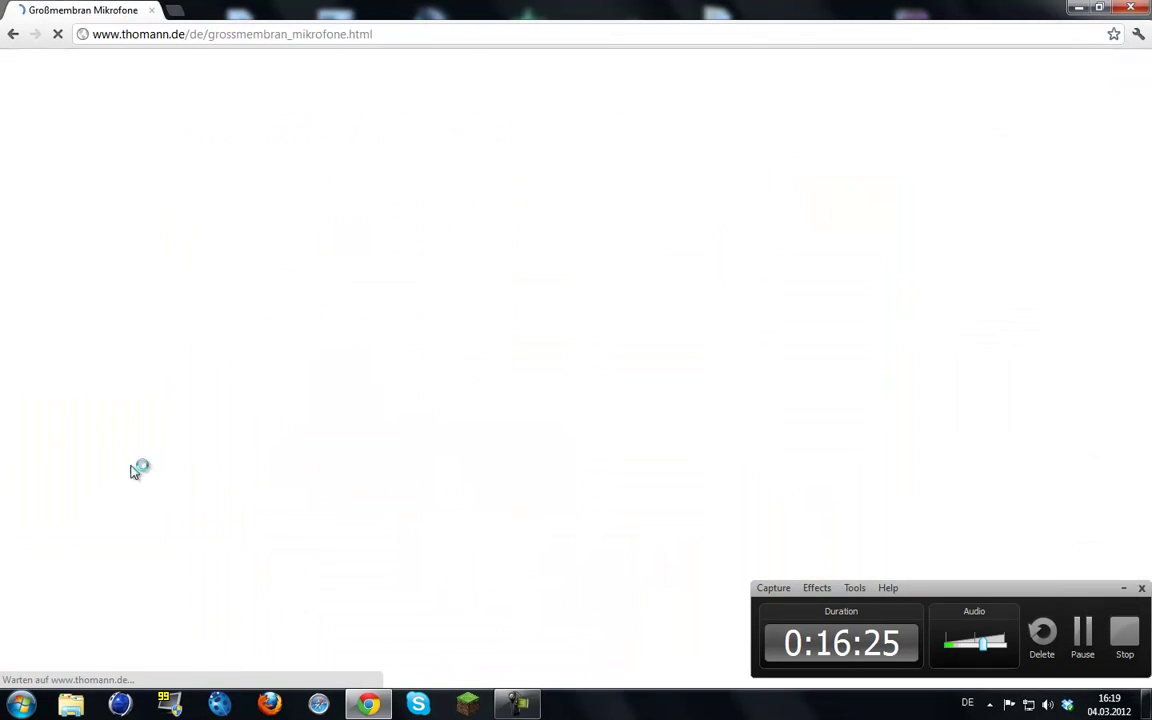
left_click(420, 388)
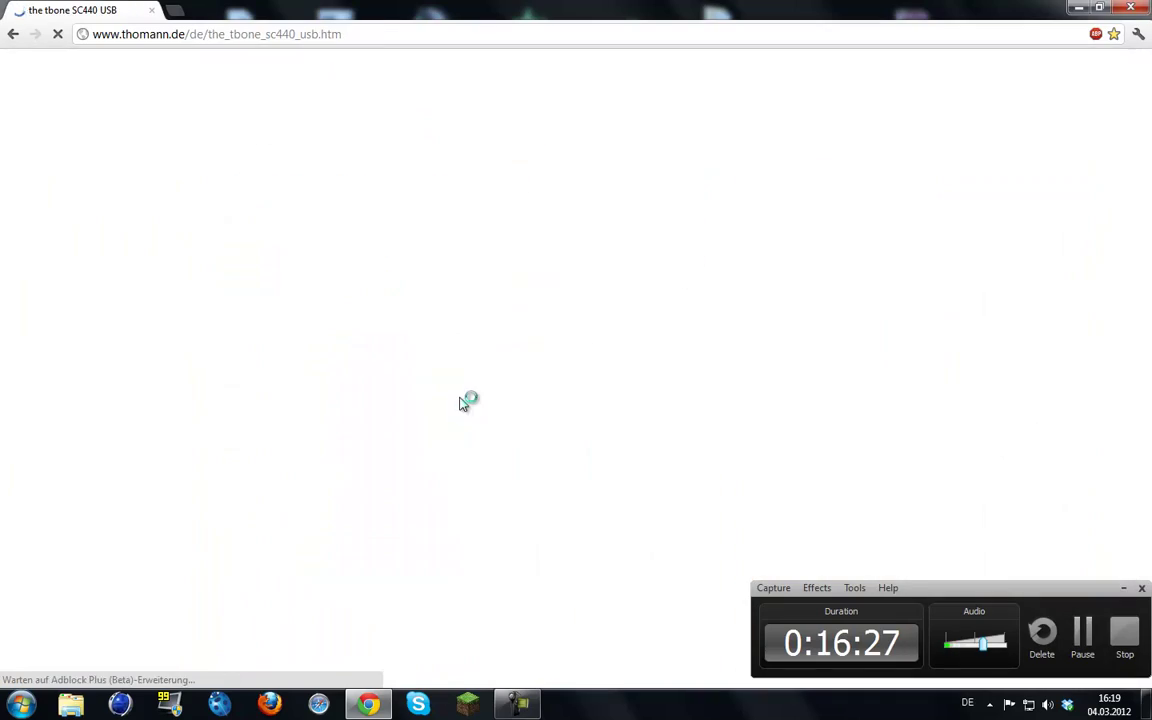
scroll(943, 200, "down", 1)
scroll(588, 242, "down", 13)
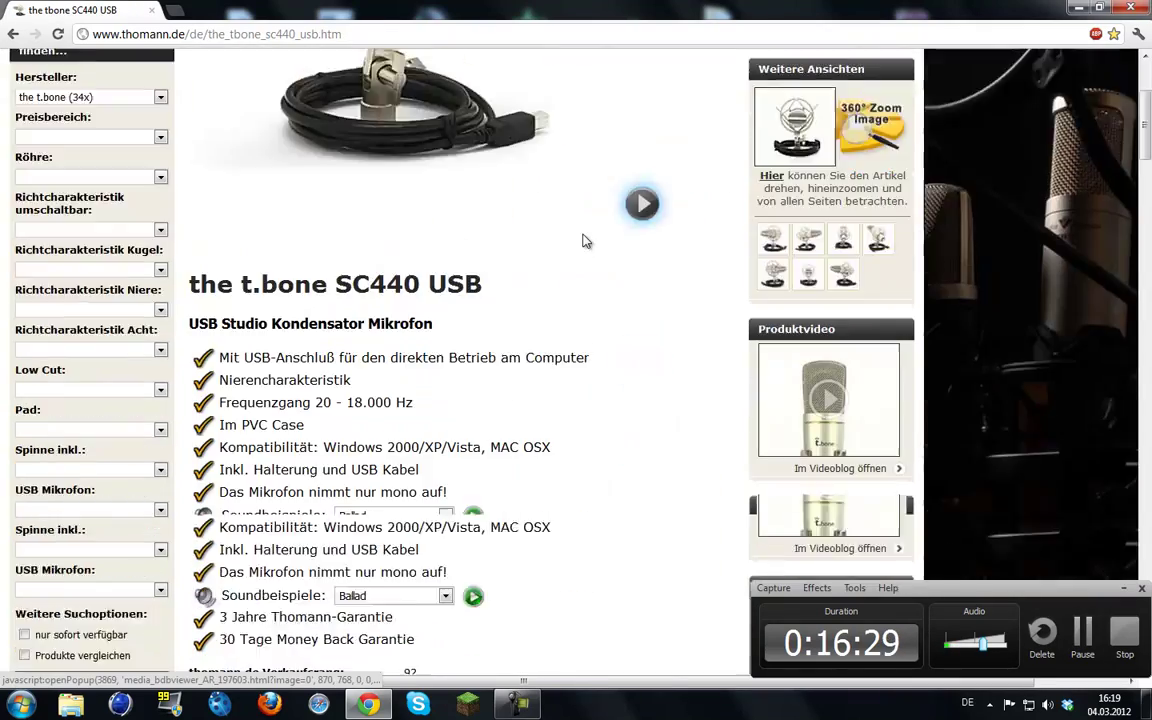
scroll(590, 242, "up", 13)
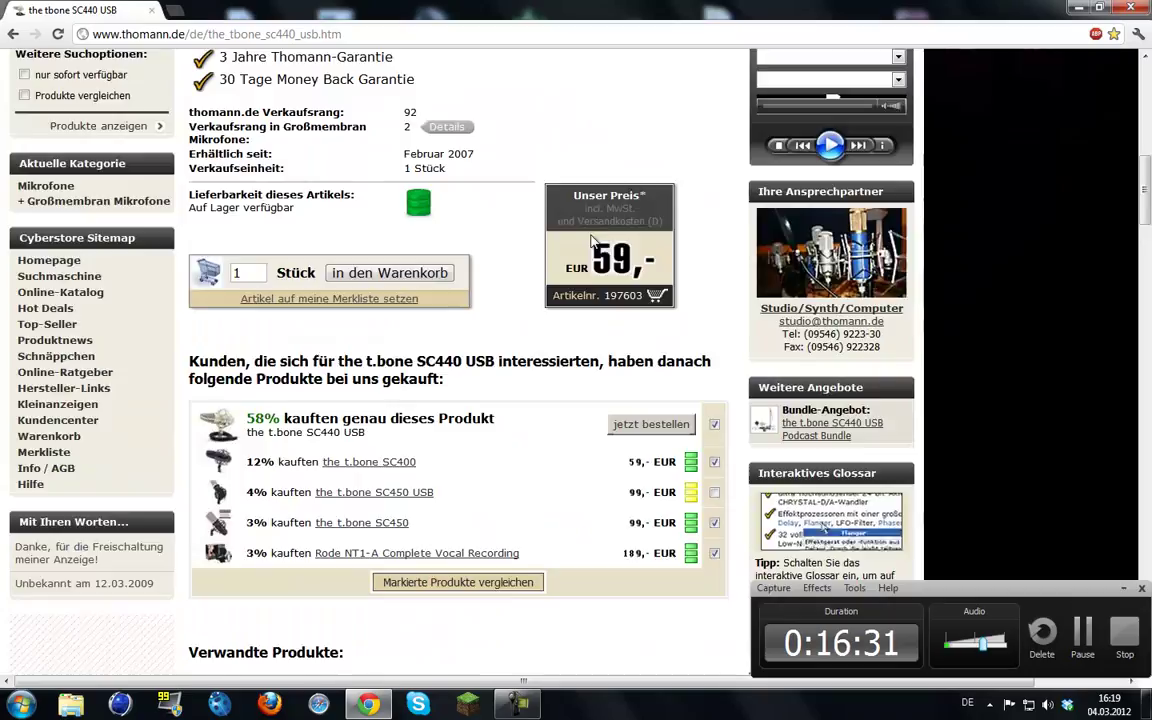
left_click(1146, 7)
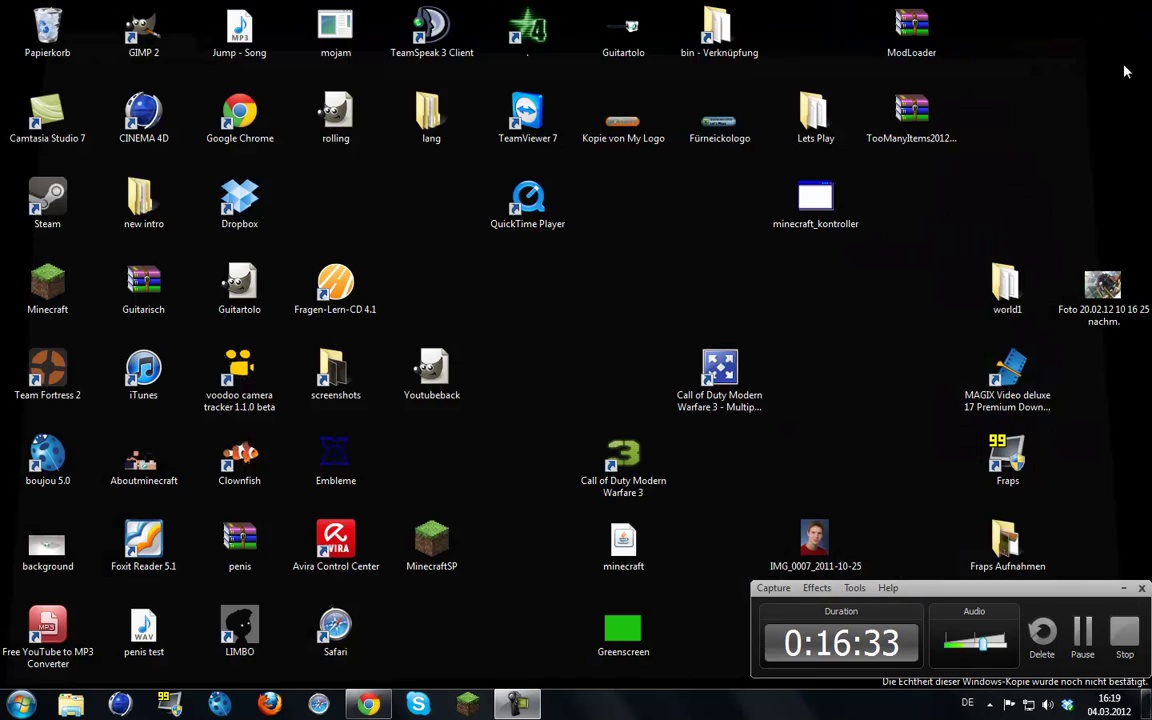